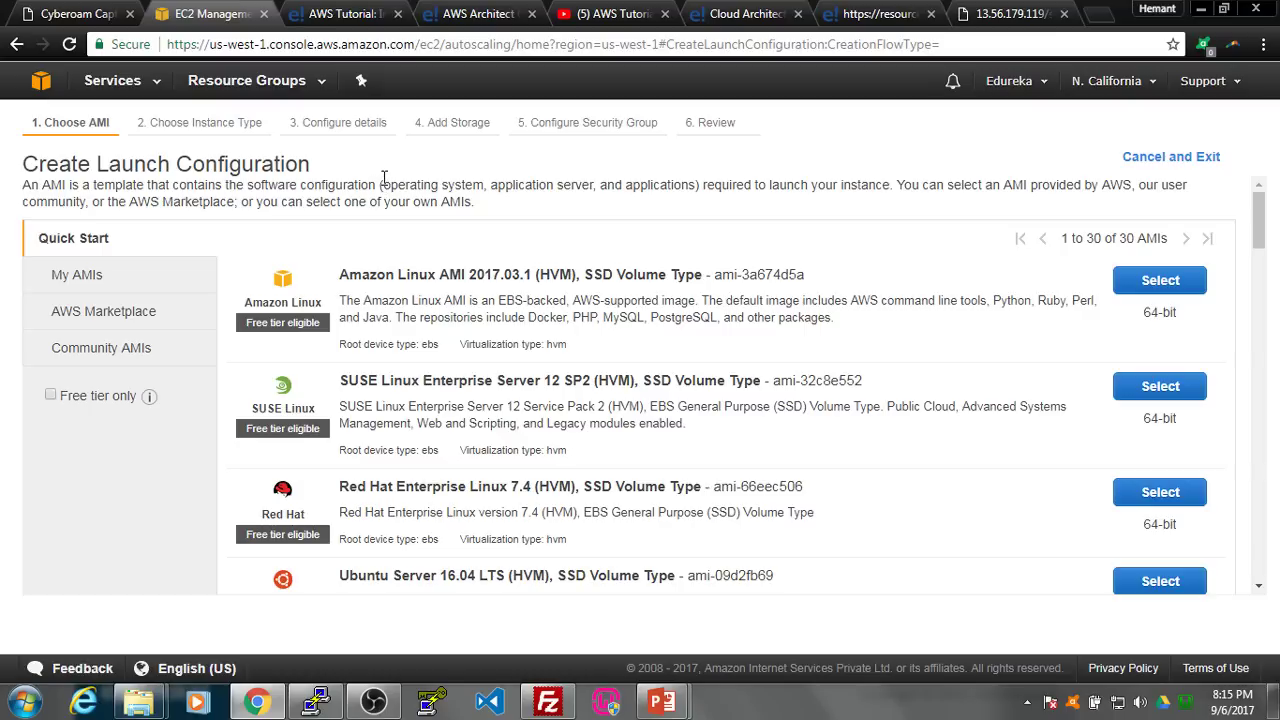
- Base the launch configuration on the self-owned AMI liveserver1 and accept the t2.micro instance type
scroll(568, 300, "down", 3)
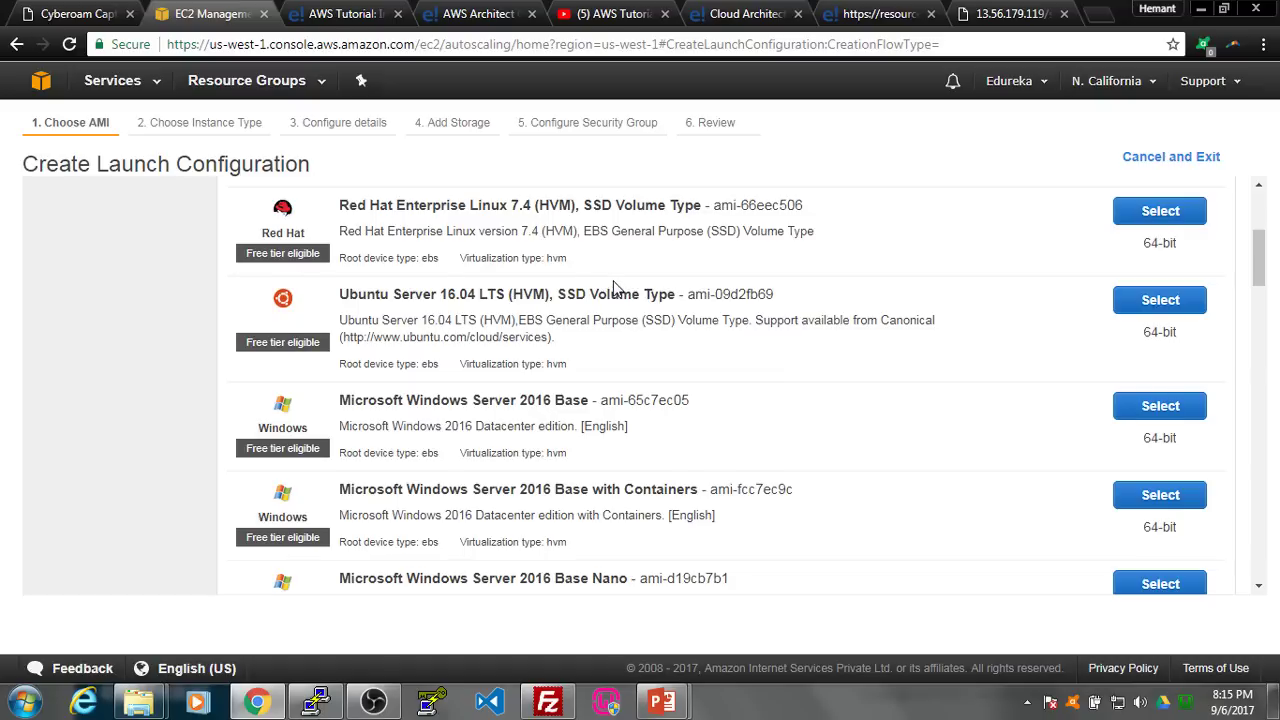
scroll(615, 287, "up", 4)
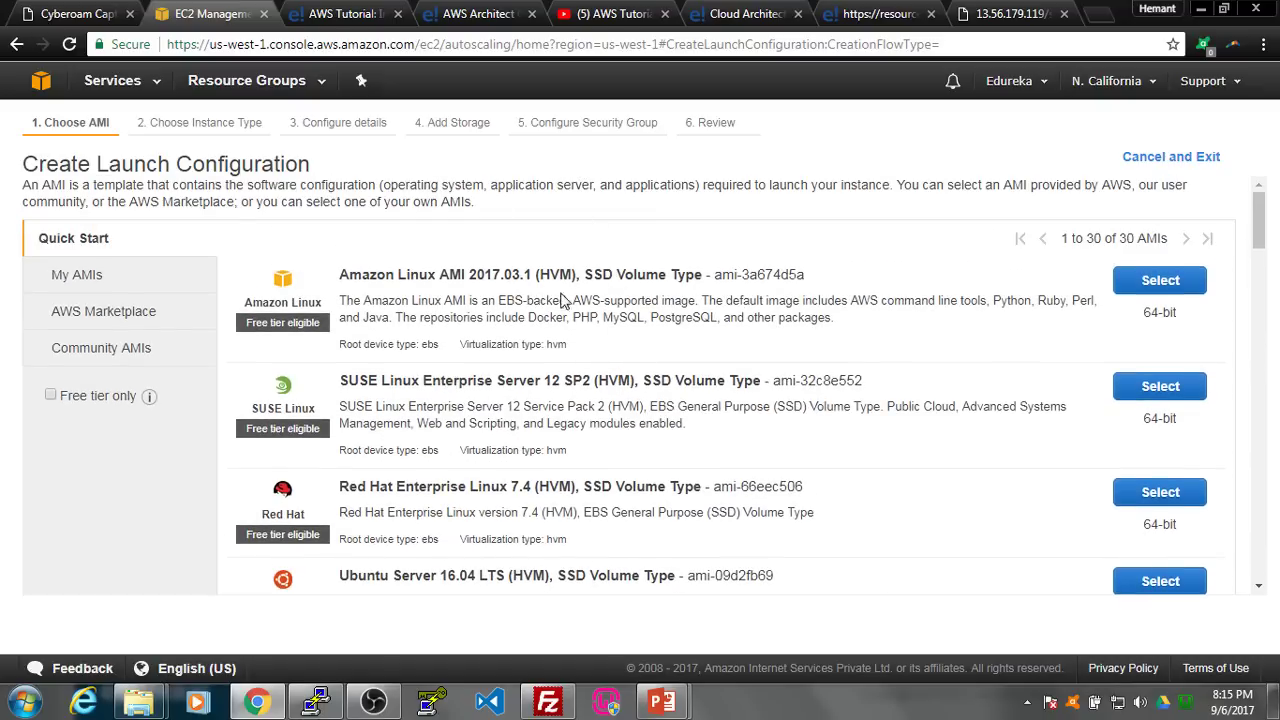
left_click(96, 278)
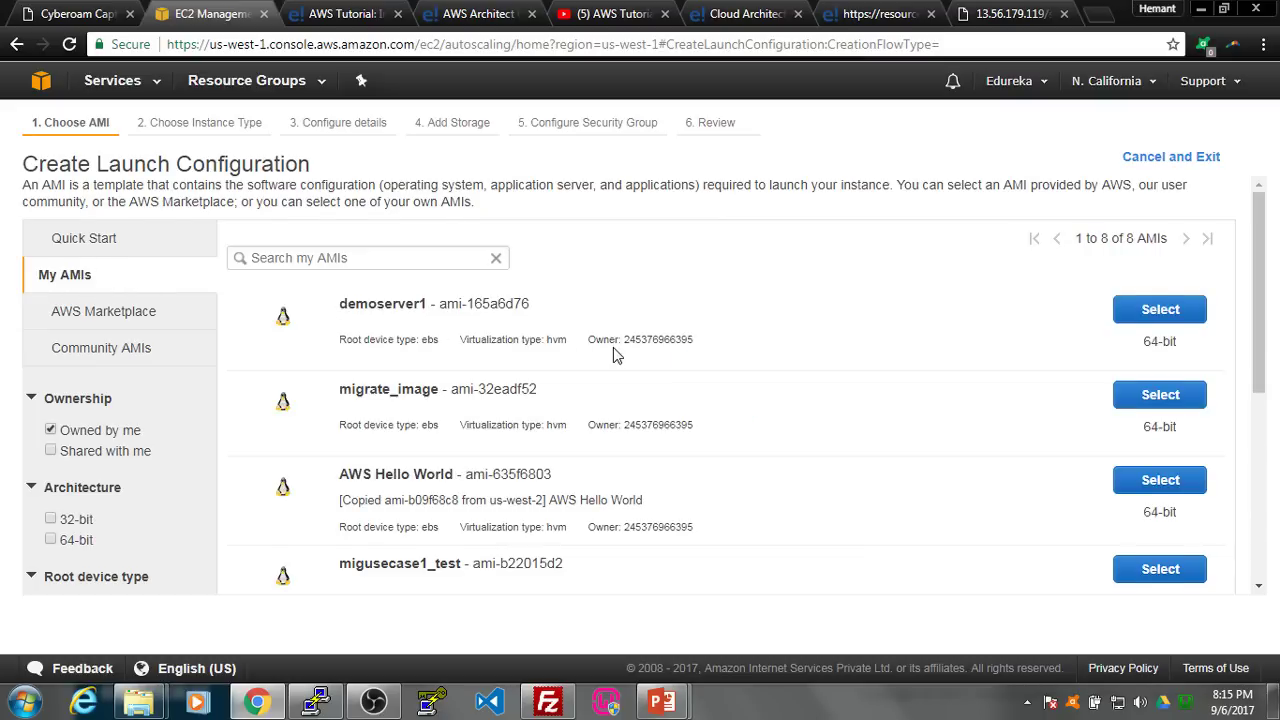
scroll(613, 350, "down", 3)
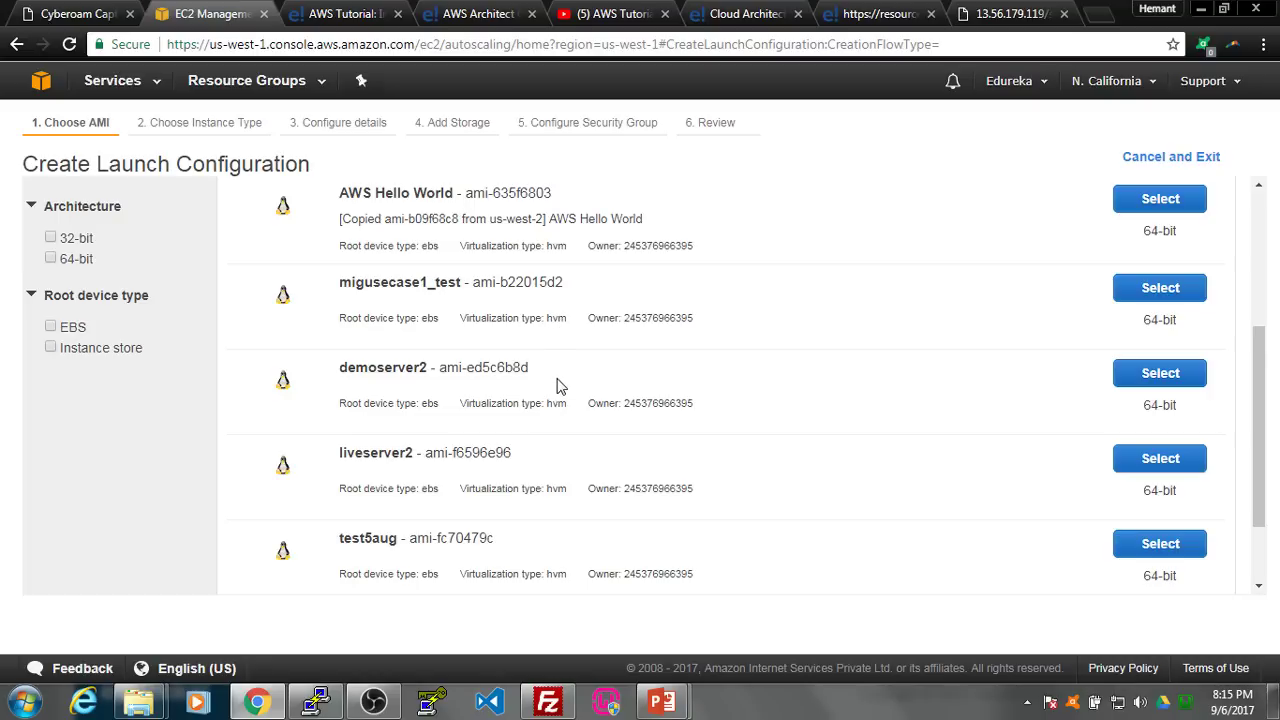
scroll(558, 380, "down", 1)
scroll(561, 363, "down", 1)
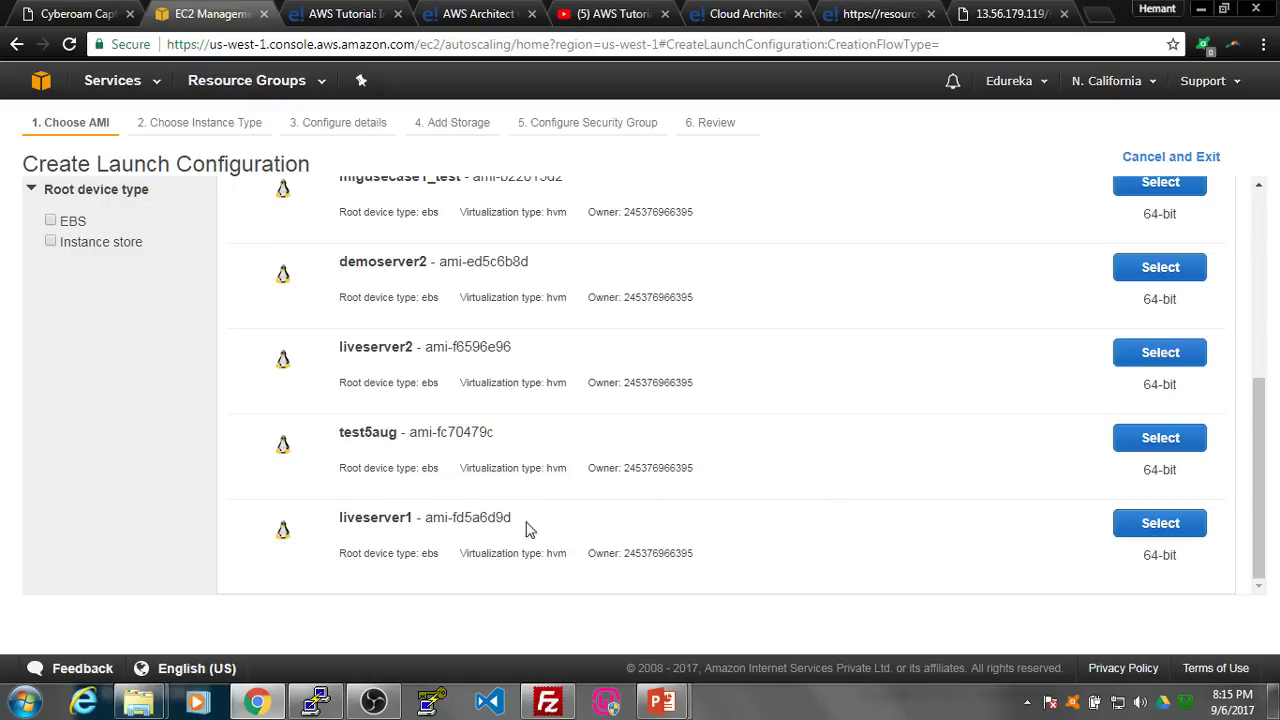
left_click(1146, 527)
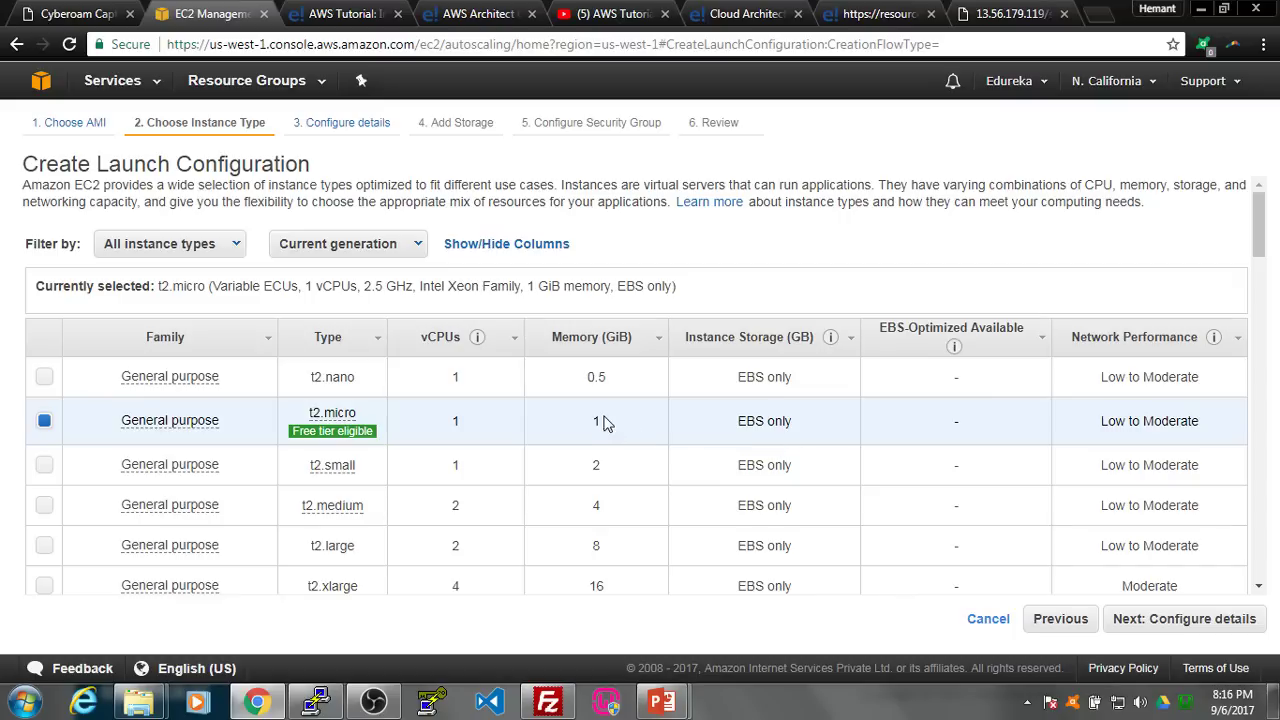
left_click(1175, 621)
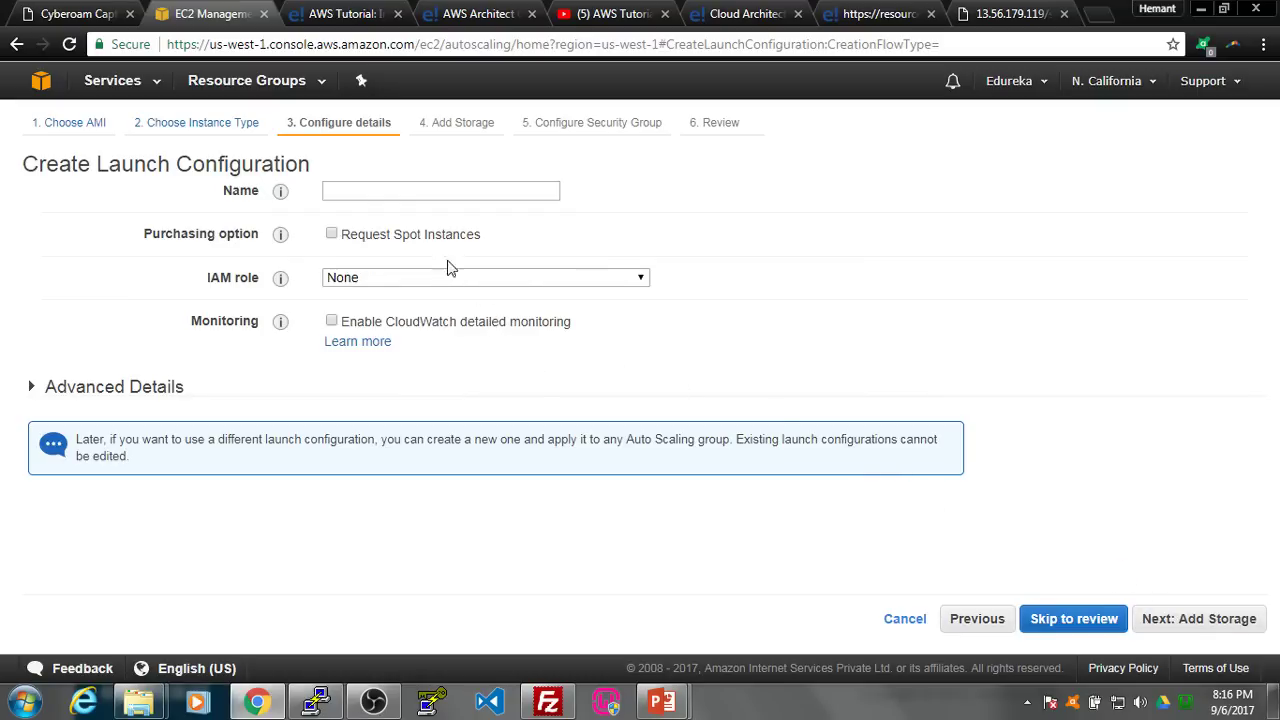
- Name the launch configuration liveserver1 and accept the default storage settings
left_click(388, 190)
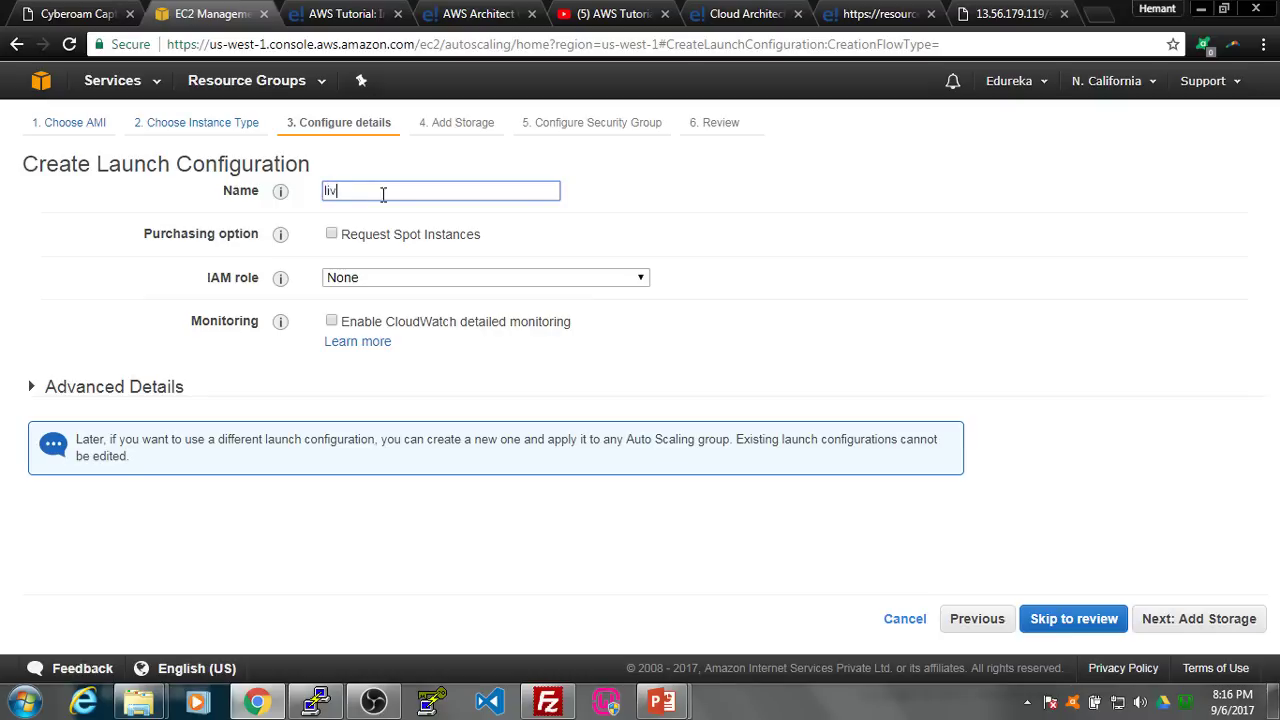
type("liveserver1")
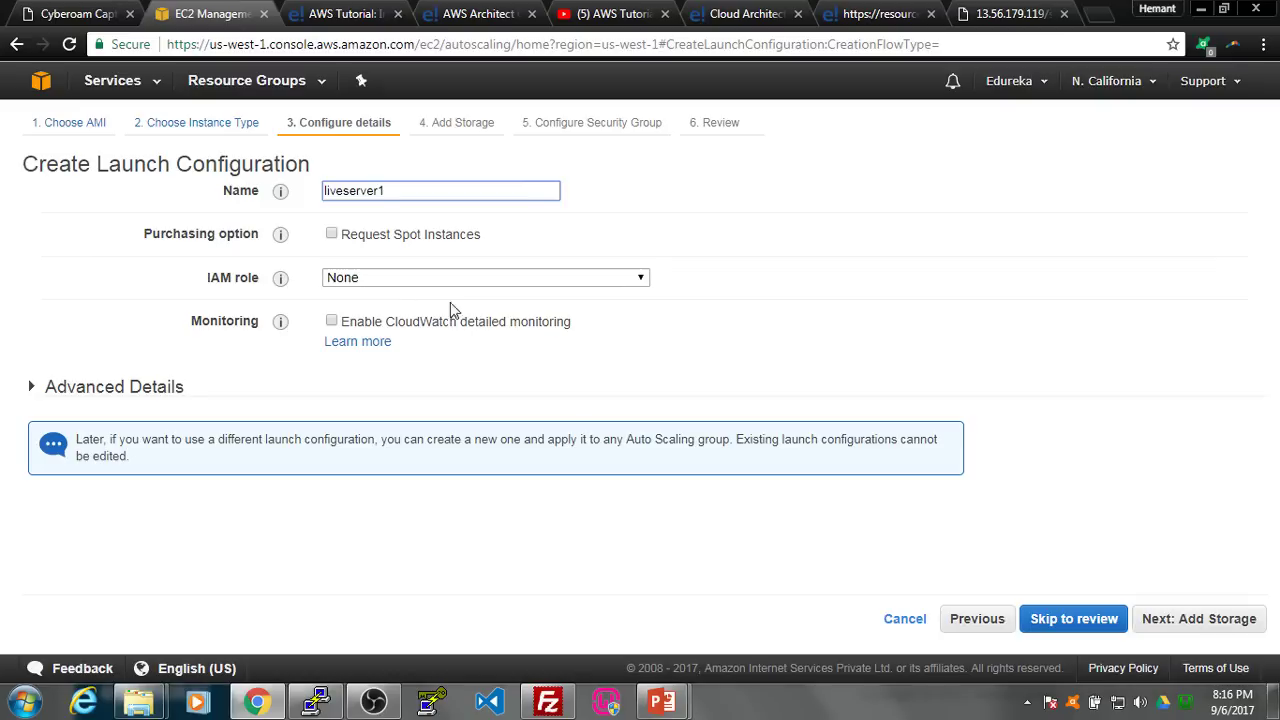
left_click(1205, 633)
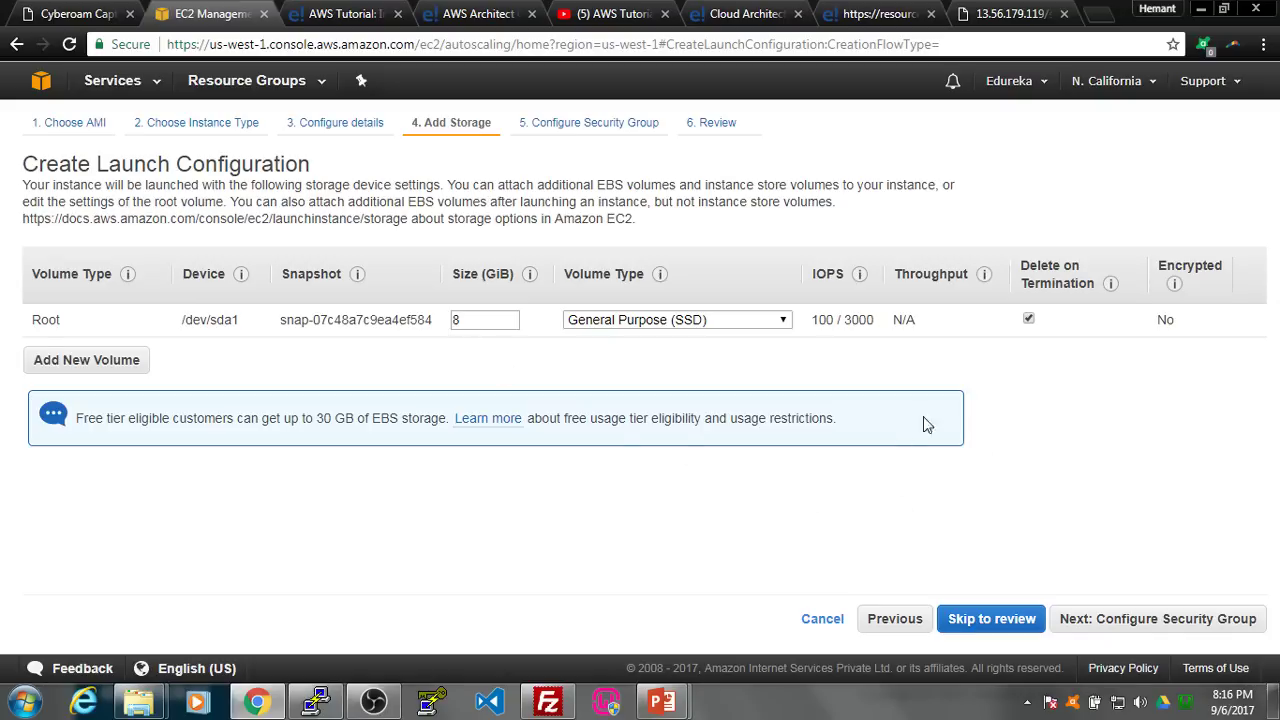
left_click(1131, 625)
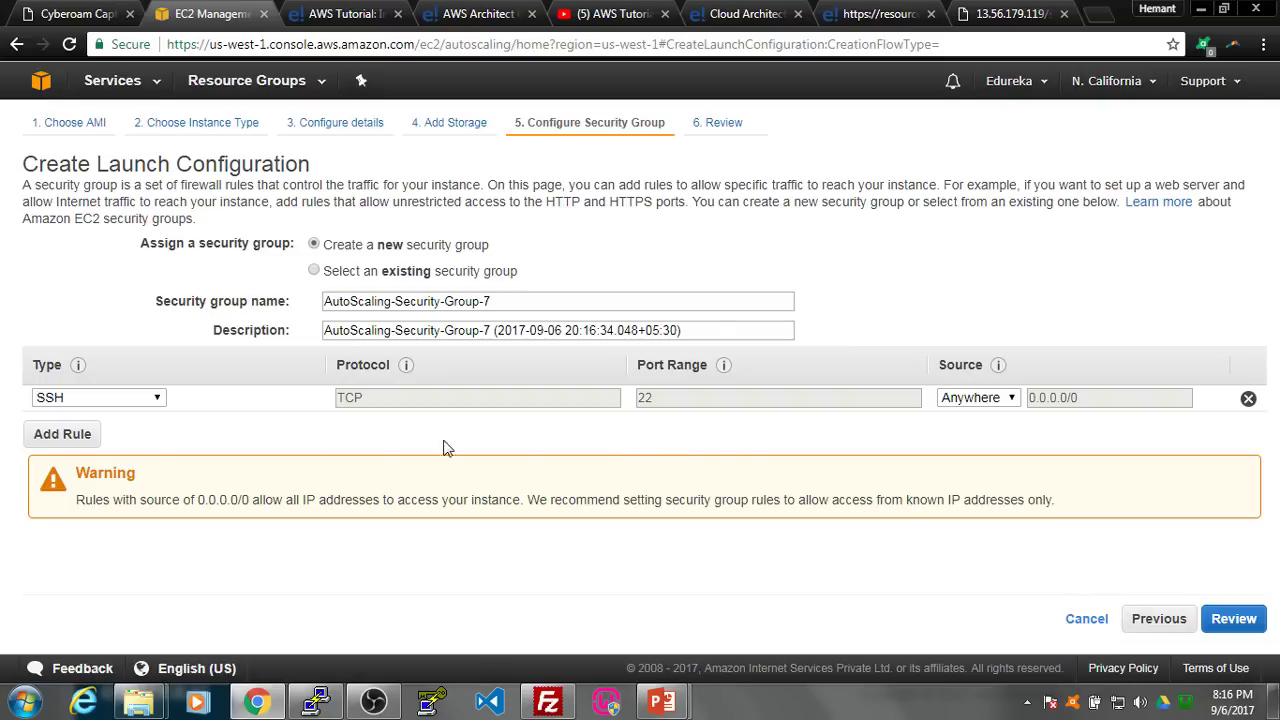
- Add an HTTP rule to the new security group and proceed to the launch configuration's review
left_click(61, 434)
left_click(125, 425)
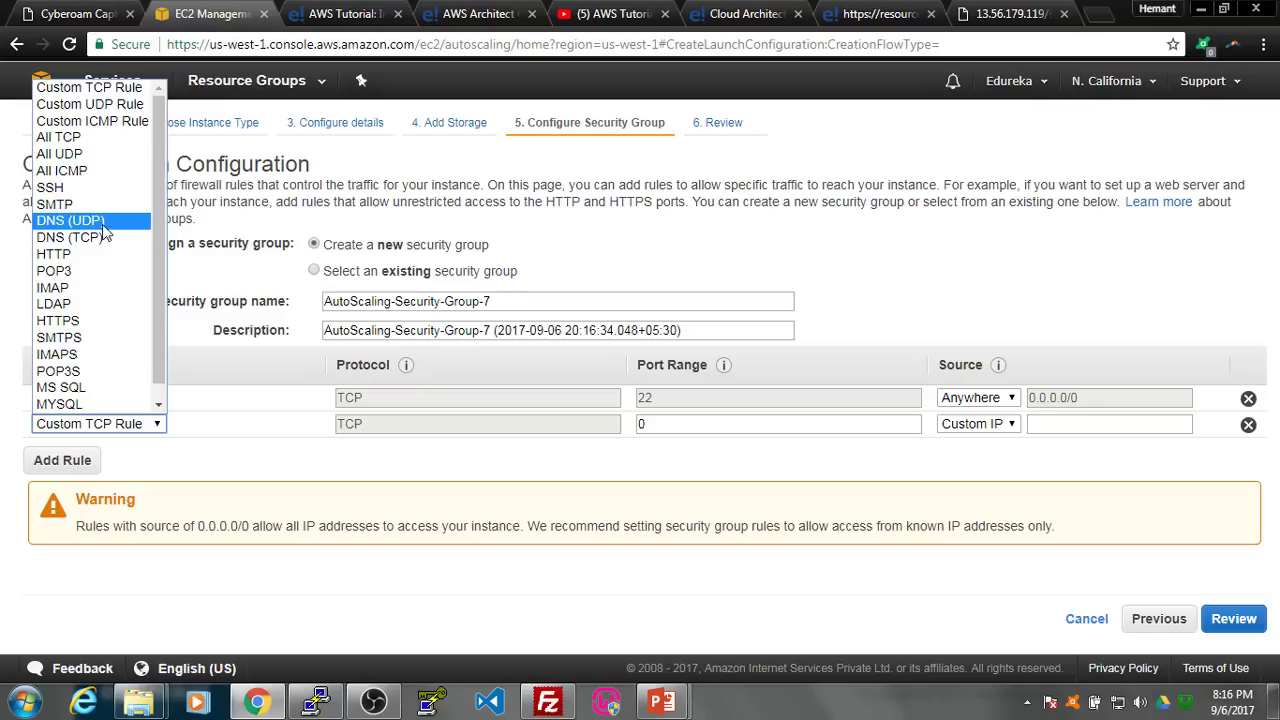
scroll(112, 342, "down", 1)
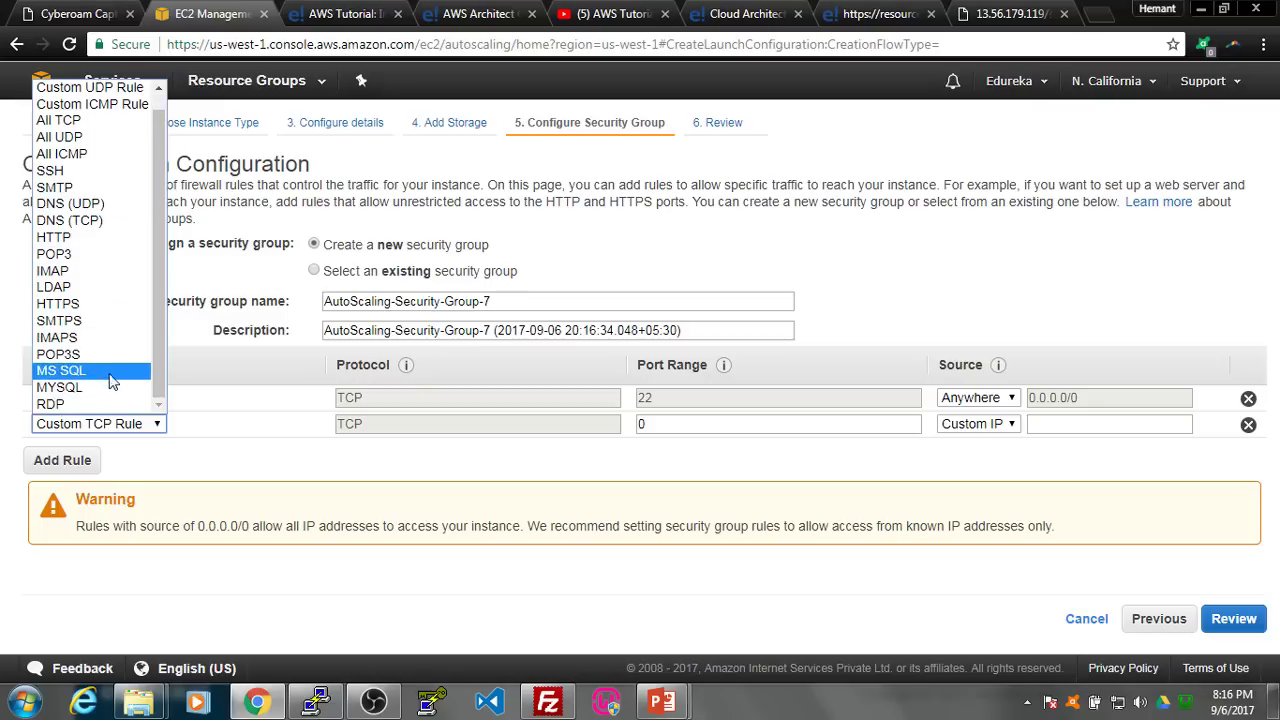
key("h")
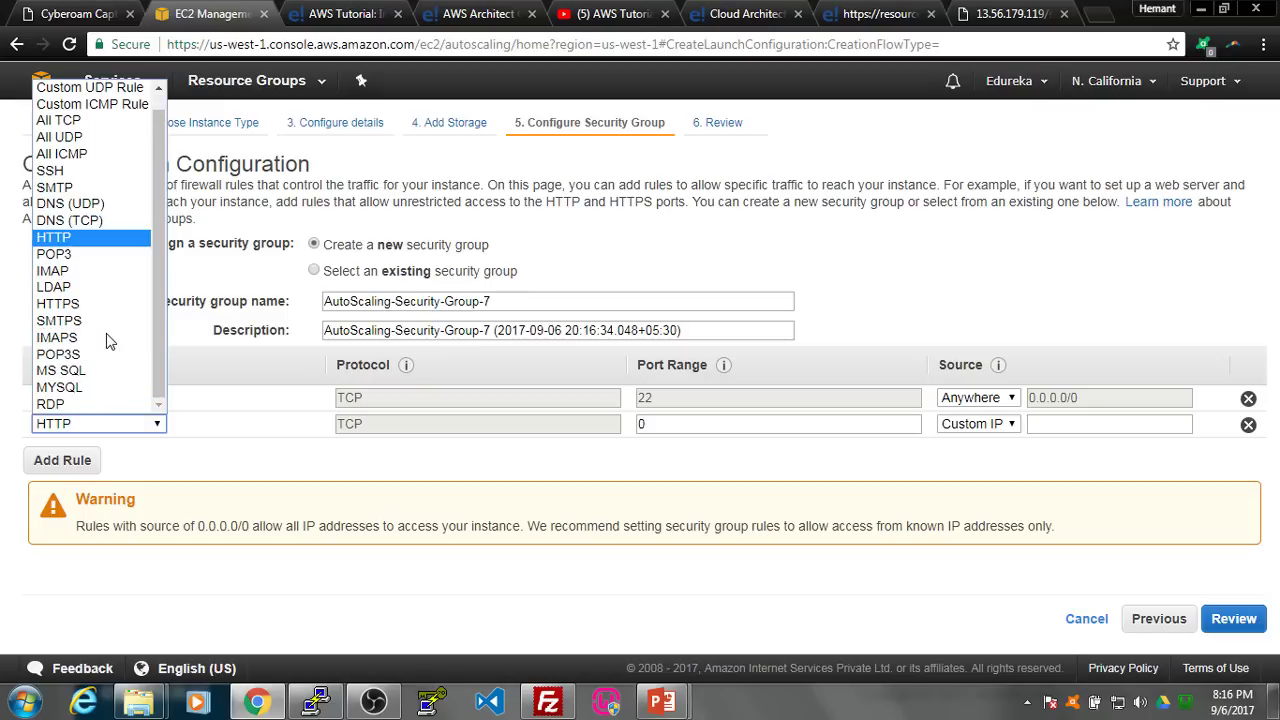
left_click(93, 243)
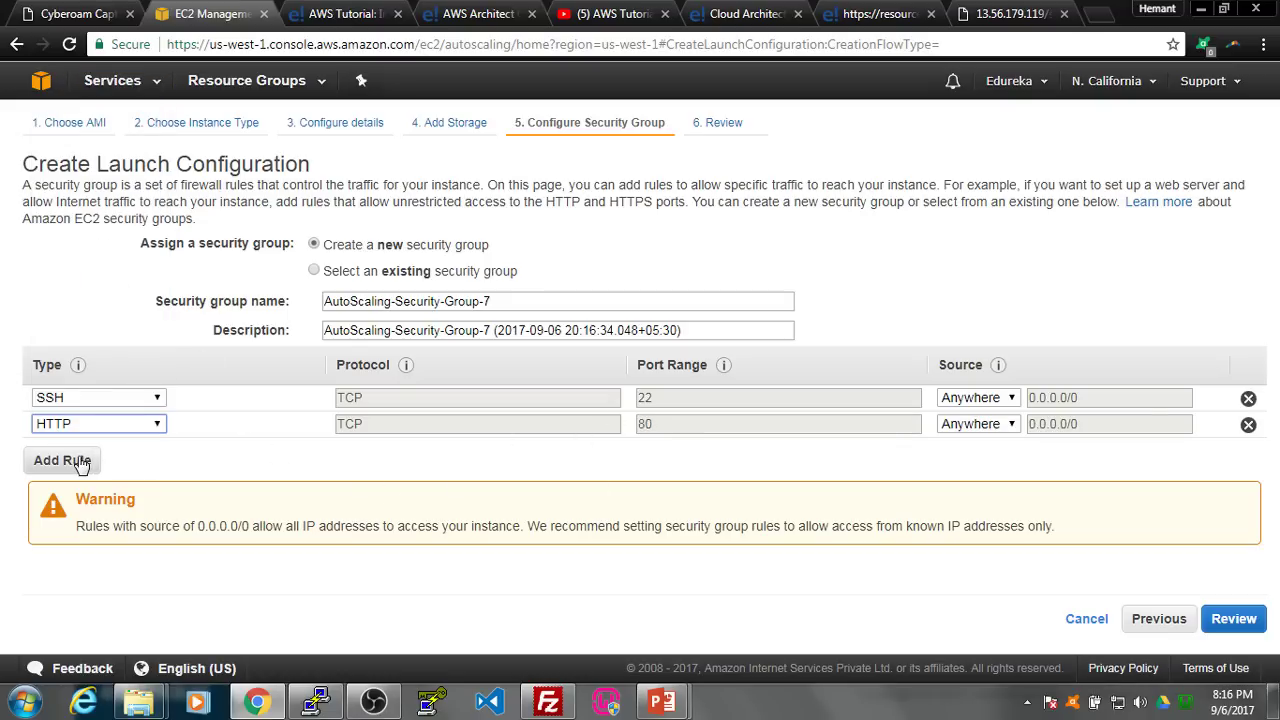
left_click(1230, 619)
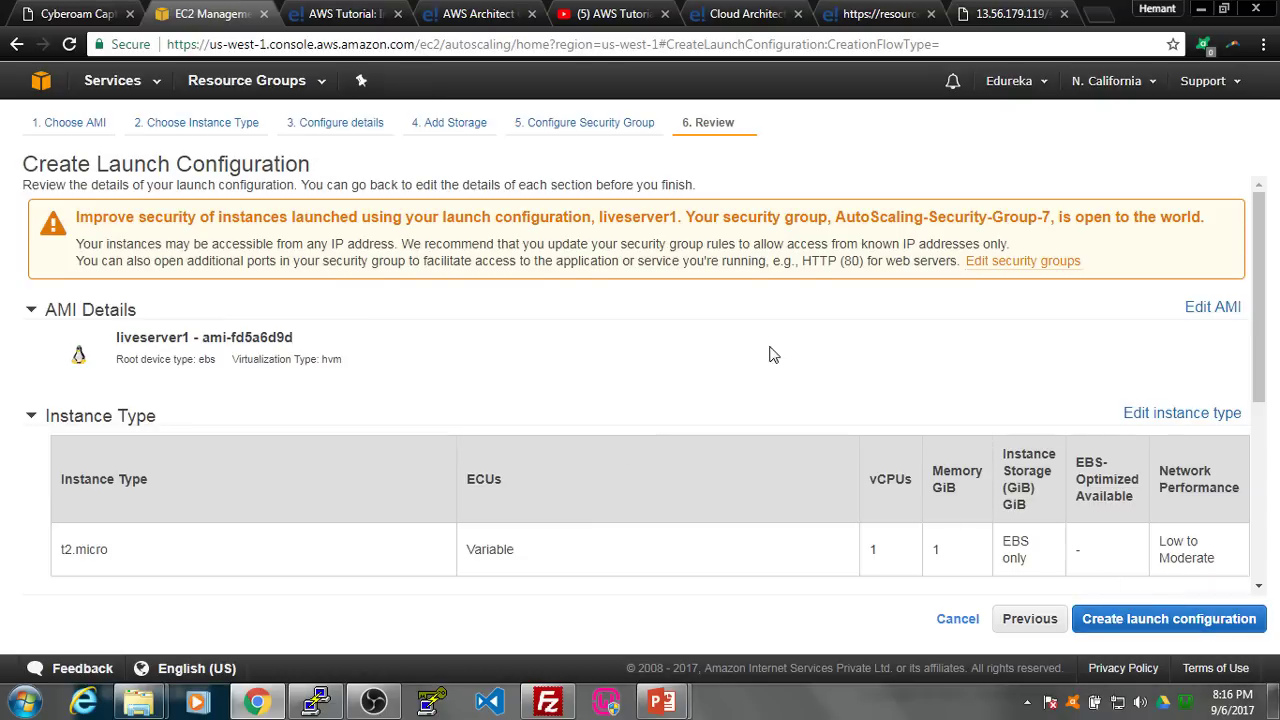
- Review and create the launch configuration with the second existing key pair listed, acknowledging access to its private key file
scroll(698, 401, "down", 1)
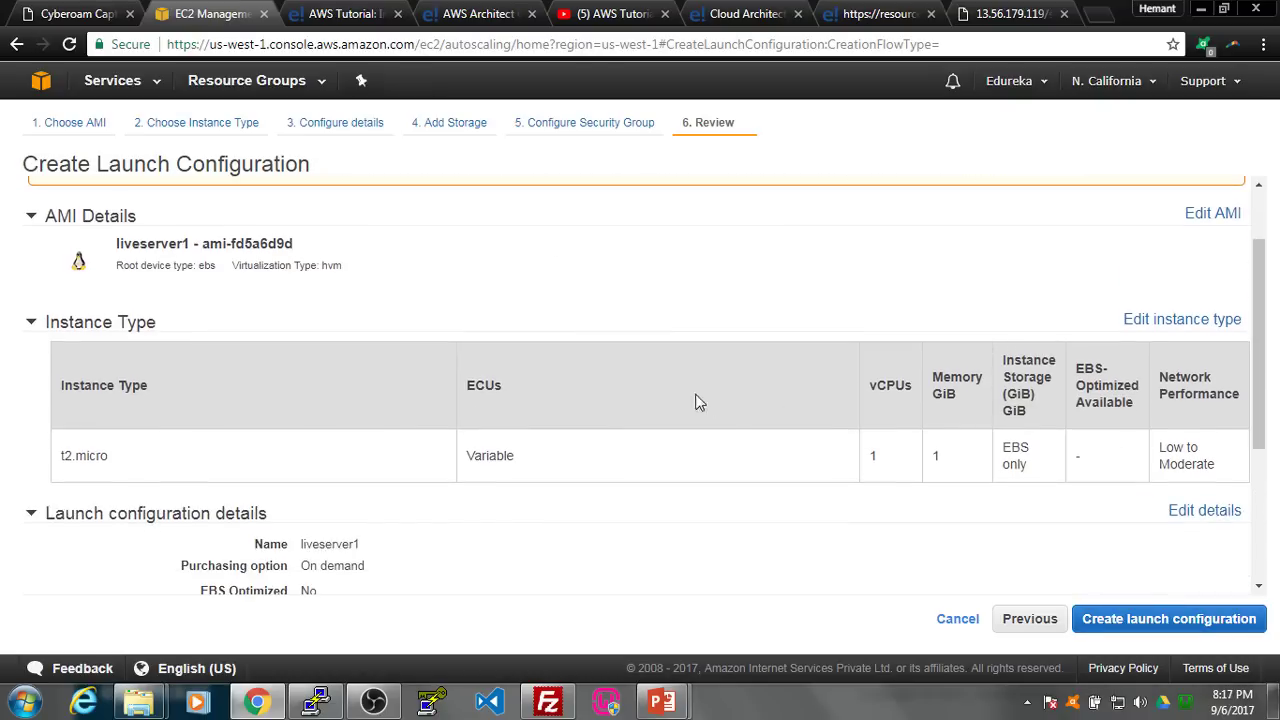
scroll(735, 395, "down", 3)
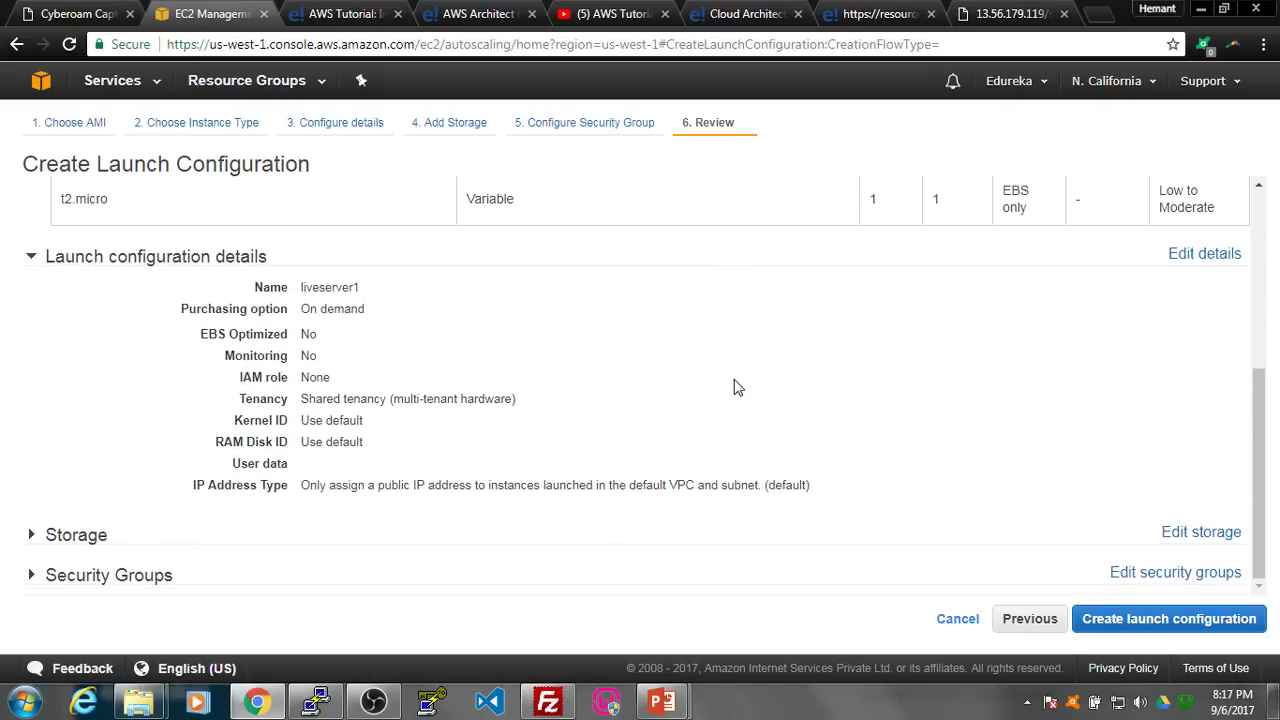
scroll(736, 387, "up", 4)
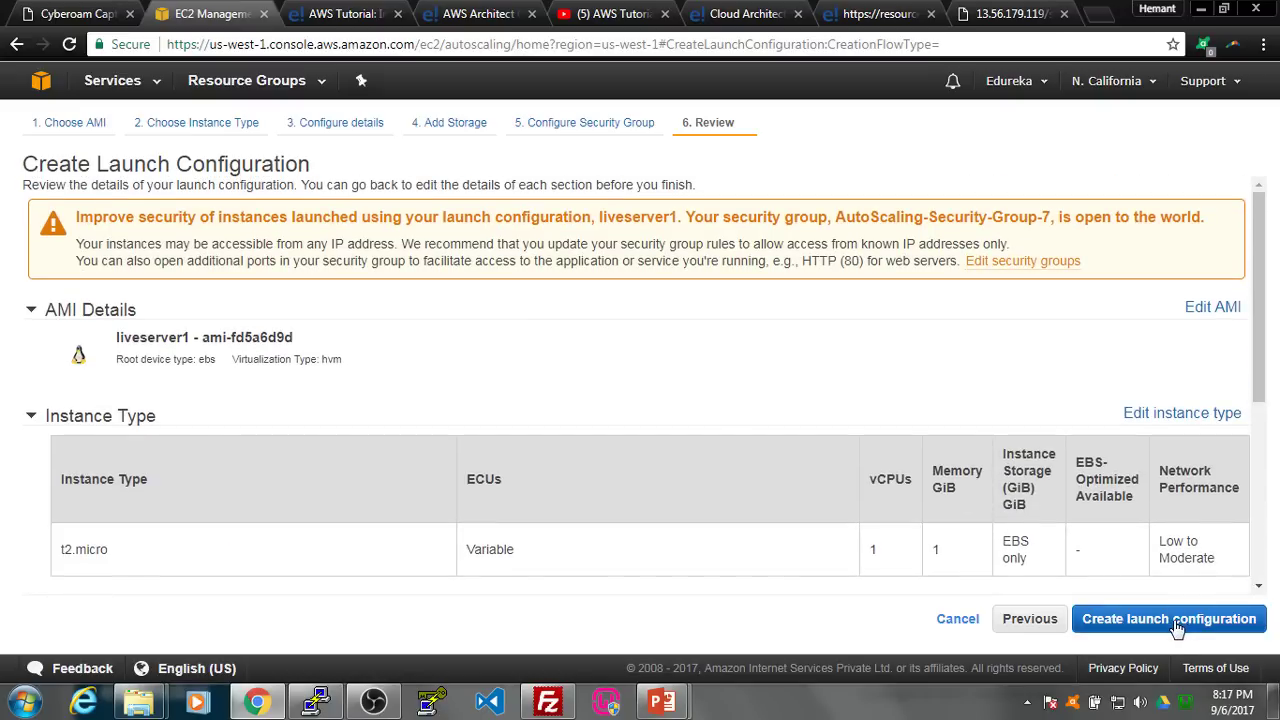
left_click(1176, 624)
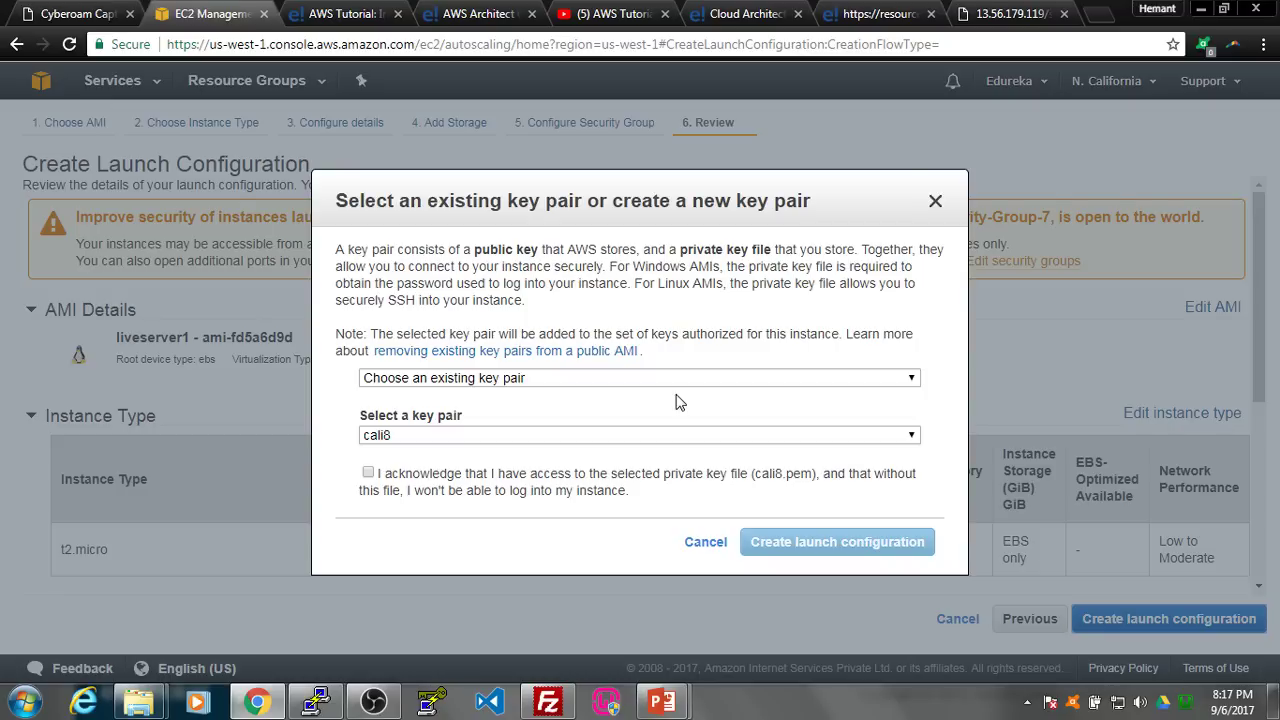
left_click(642, 378)
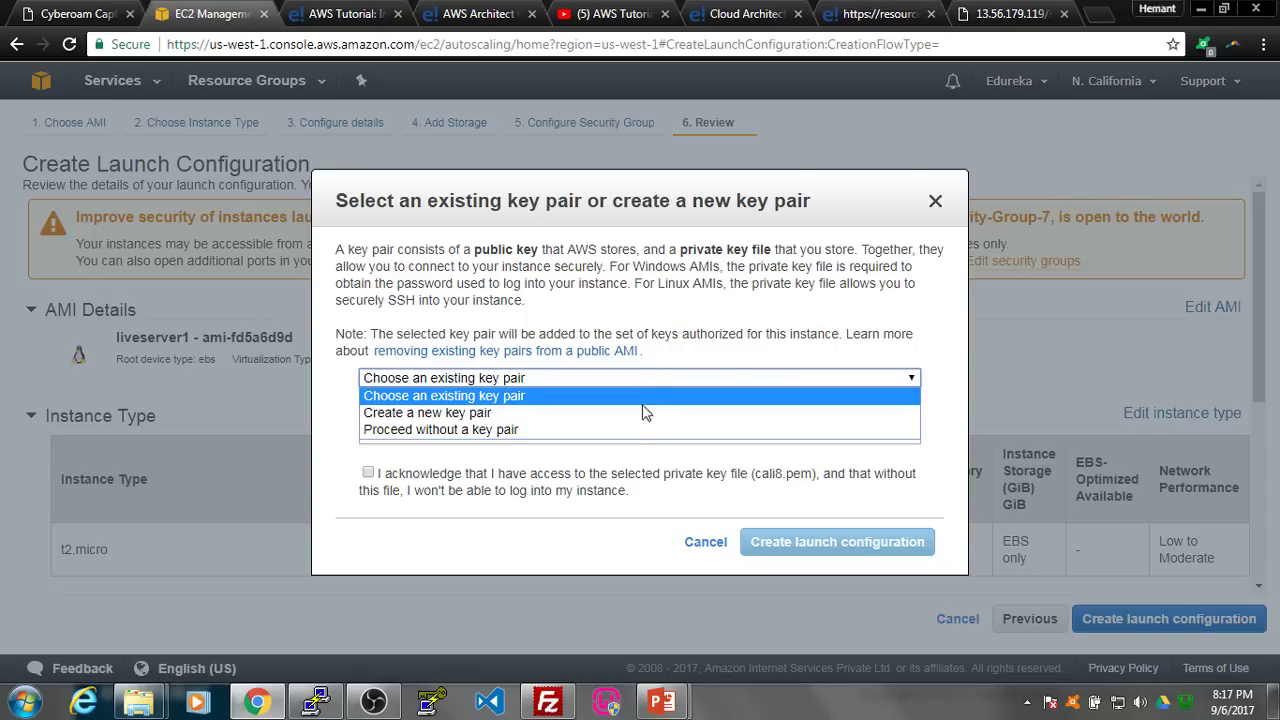
left_click(642, 405)
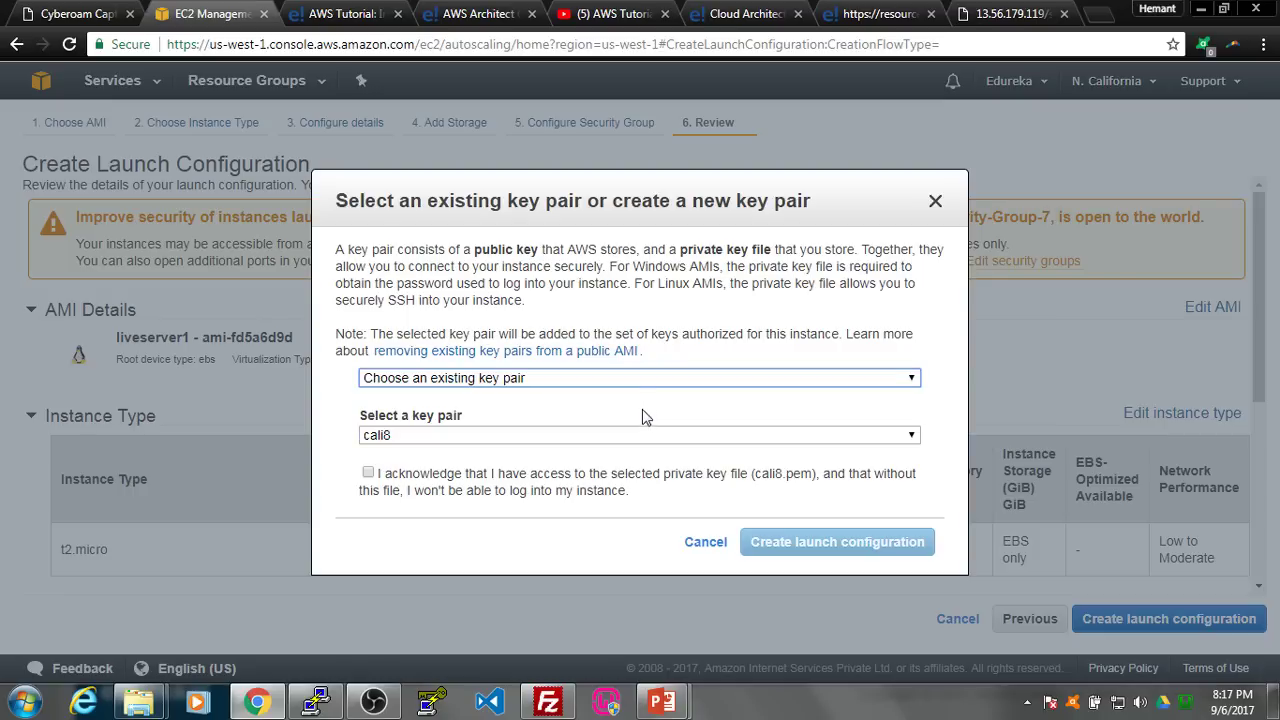
left_click(643, 433)
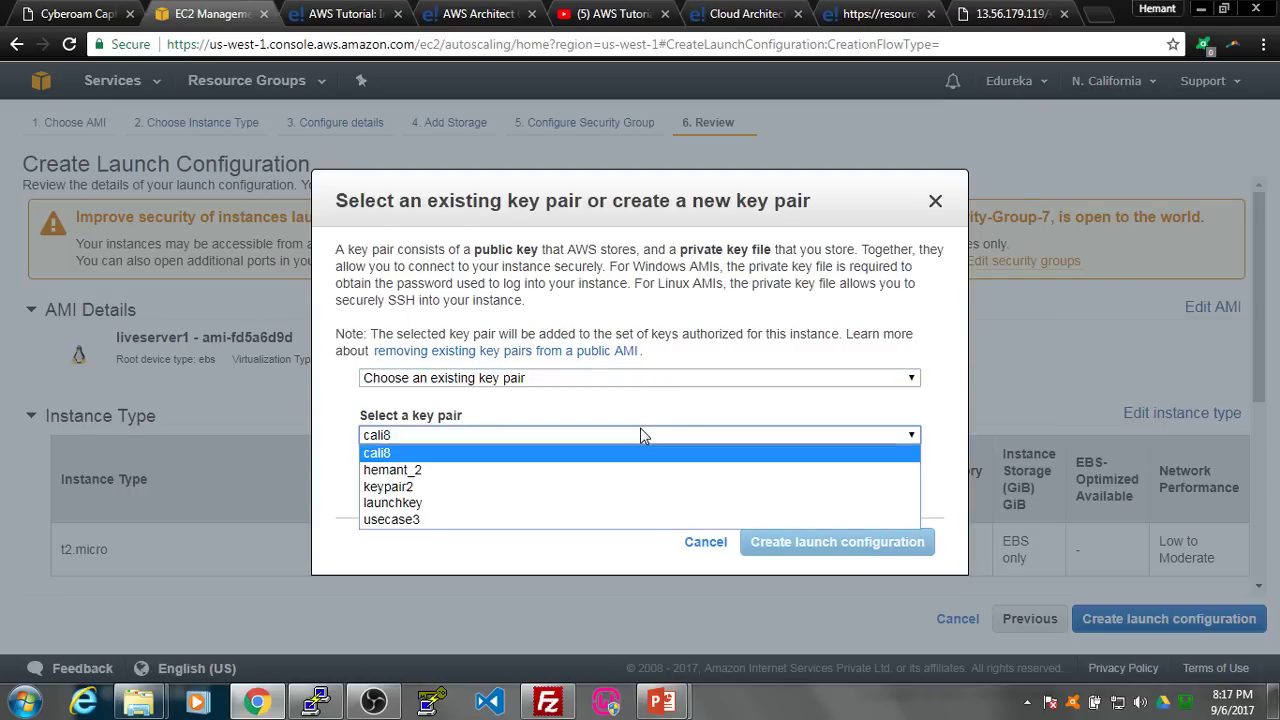
left_click(725, 471)
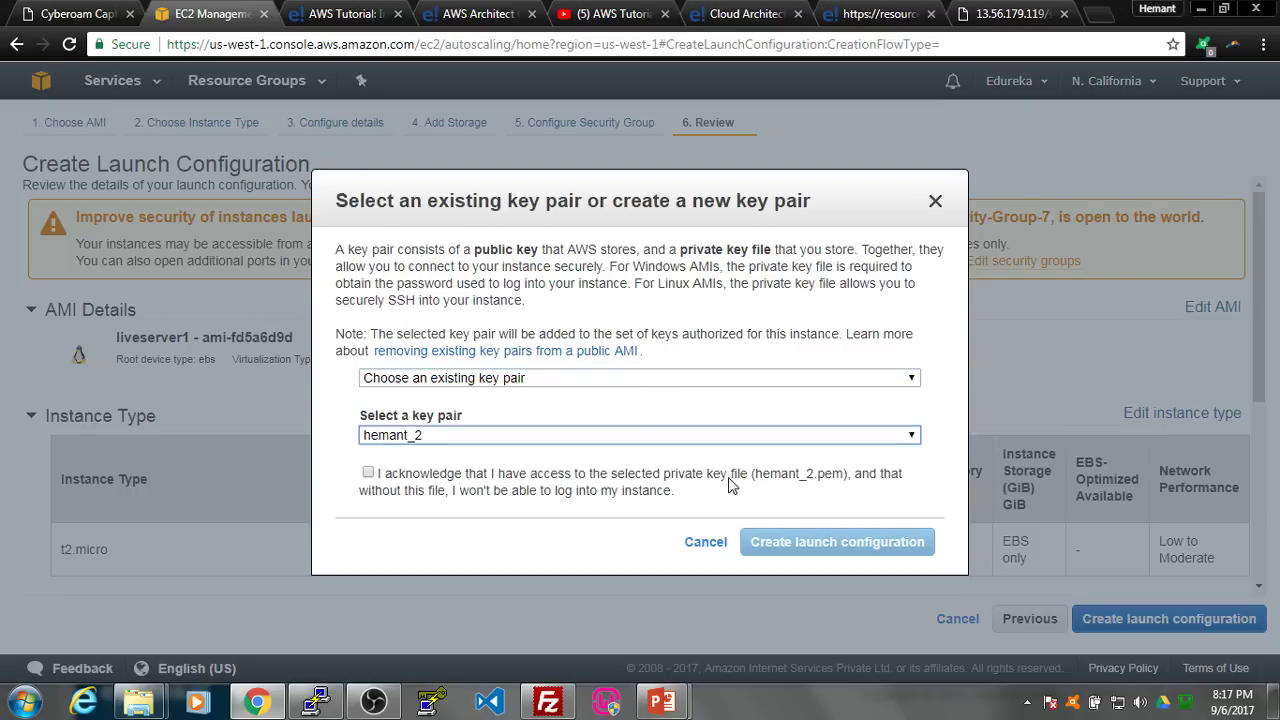
left_click(368, 473)
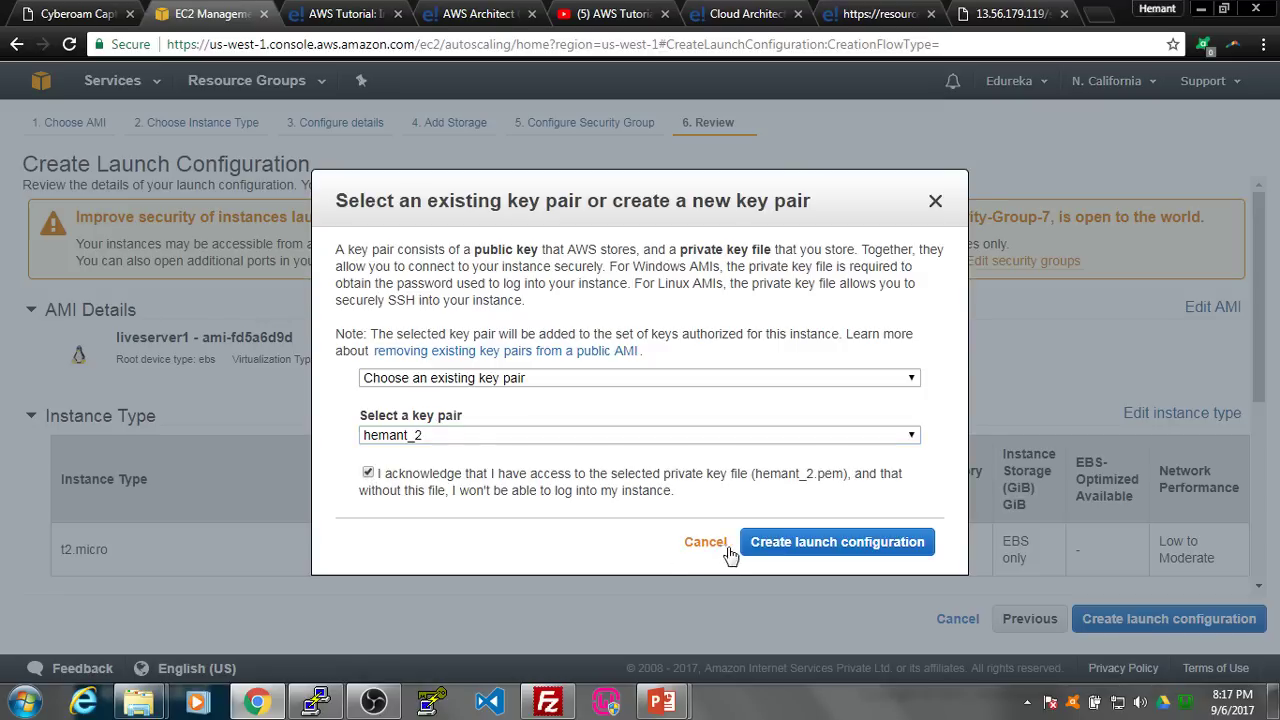
left_click(814, 544)
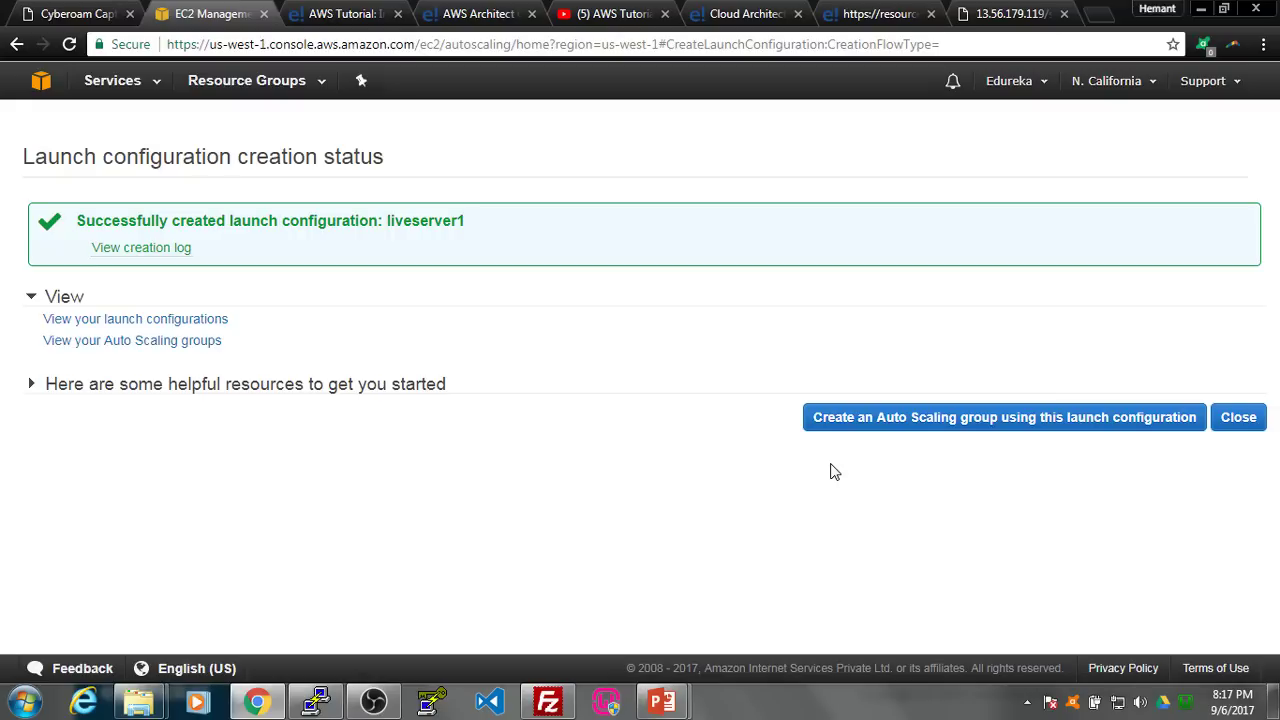
- Start an Auto Scaling group from the new launch configuration and name it liveserver1group
left_click(890, 426)
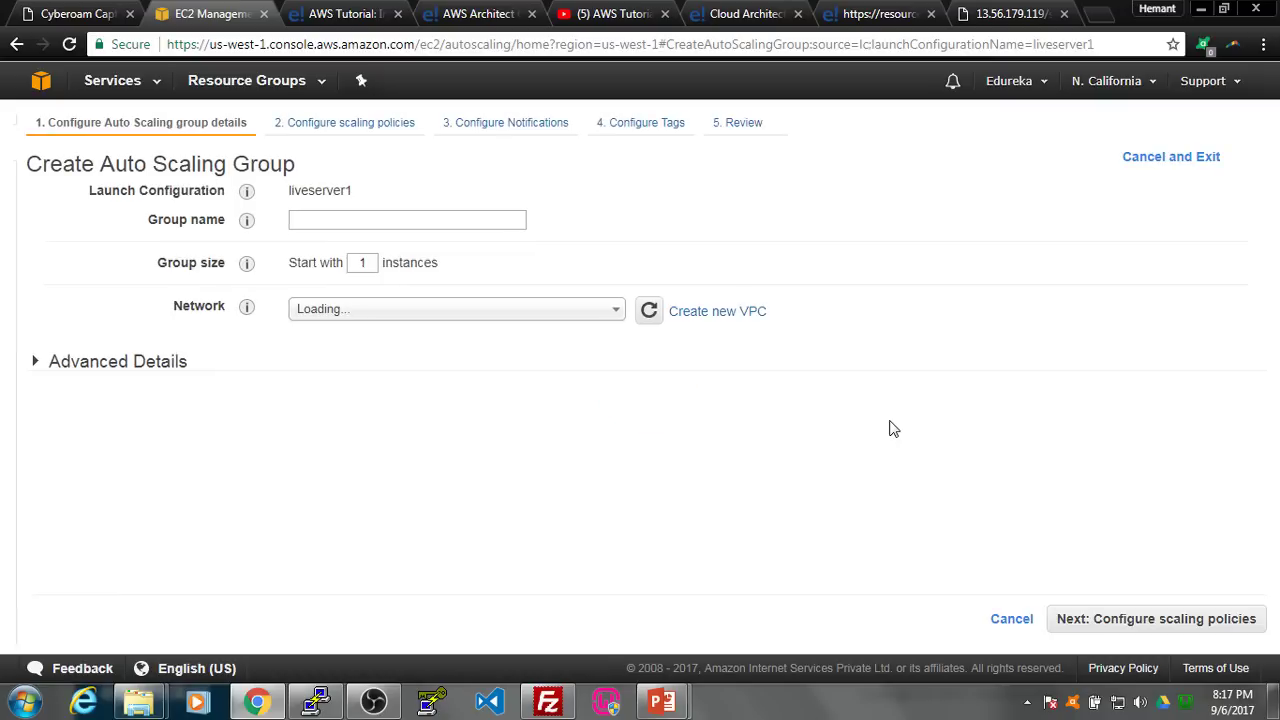
mouse_move(240, 188)
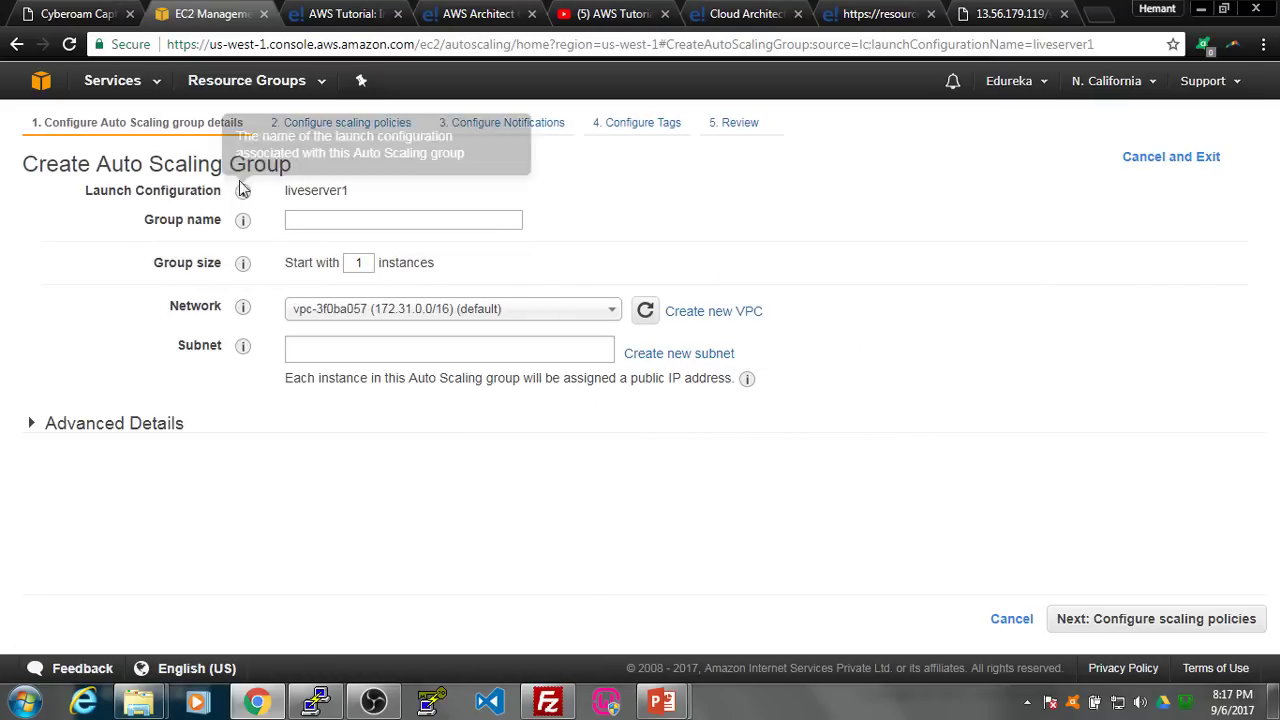
left_click_drag(178, 190, 350, 192)
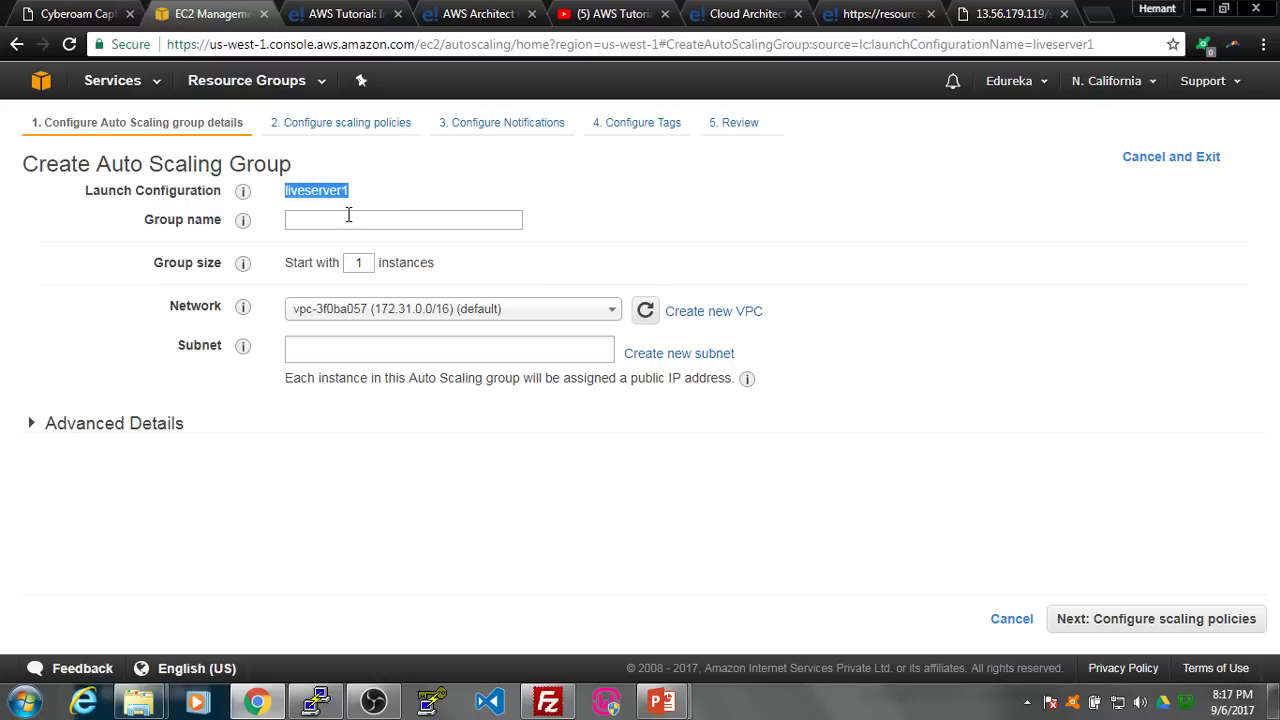
left_click(348, 216)
type("liveserver")
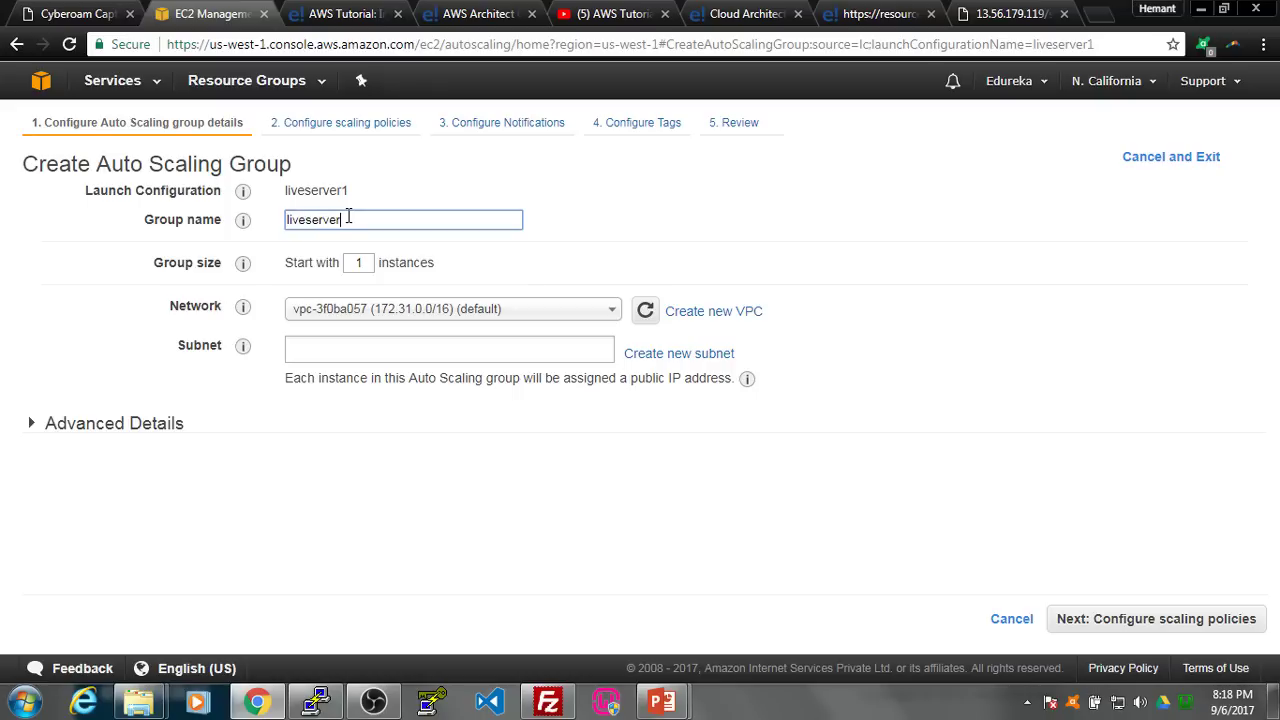
type("1group")
- Add the default us-west-1a and us-west-1c subnets to the Auto Scaling group
left_click_drag(158, 264, 223, 268)
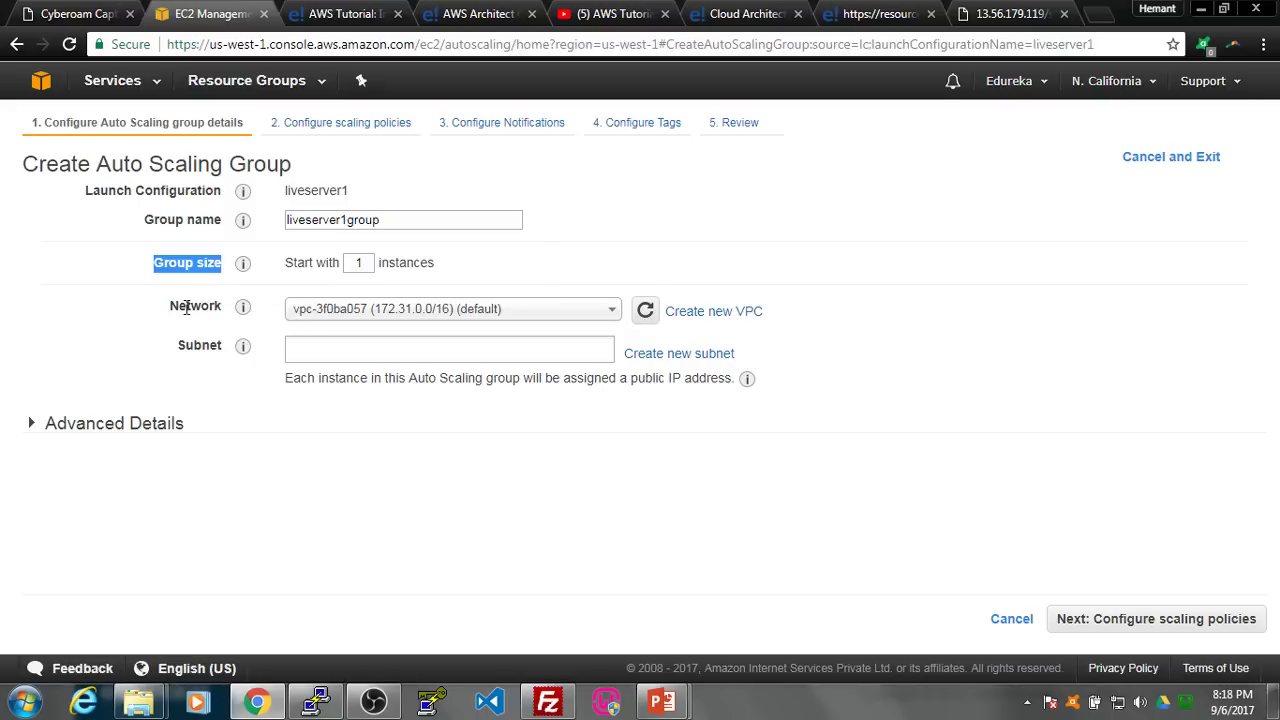
left_click_drag(170, 306, 222, 322)
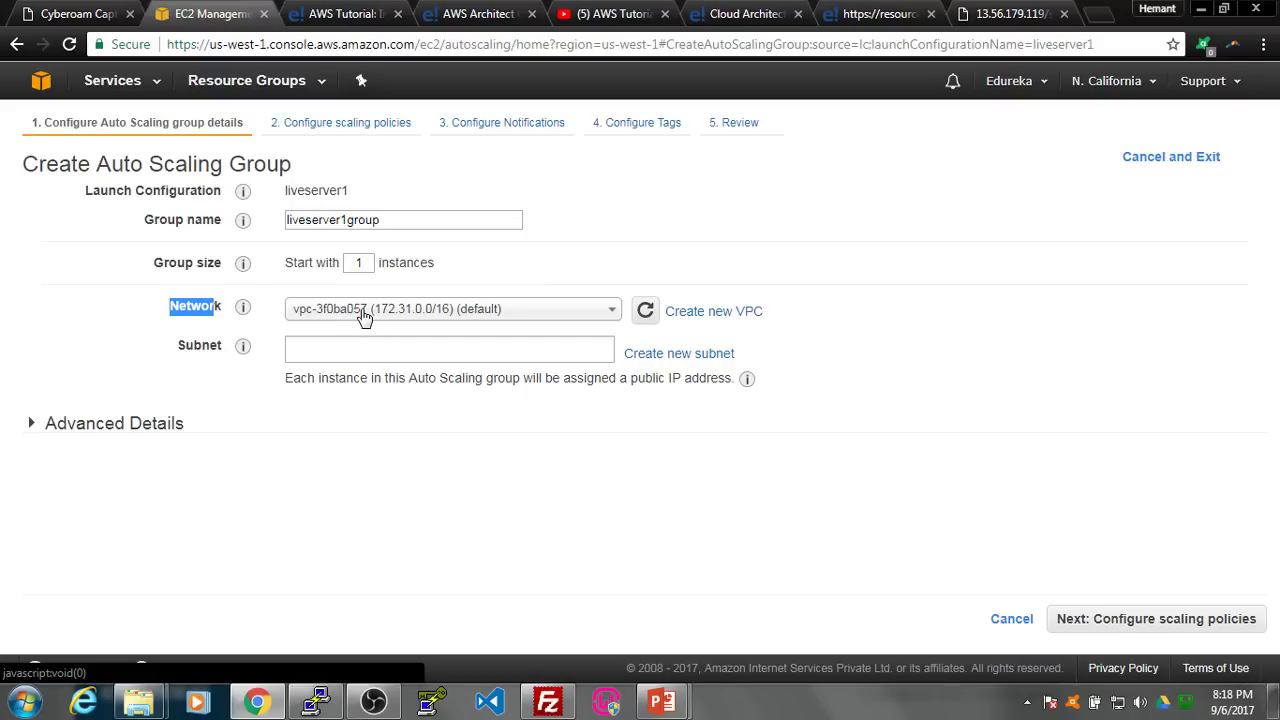
left_click(342, 350)
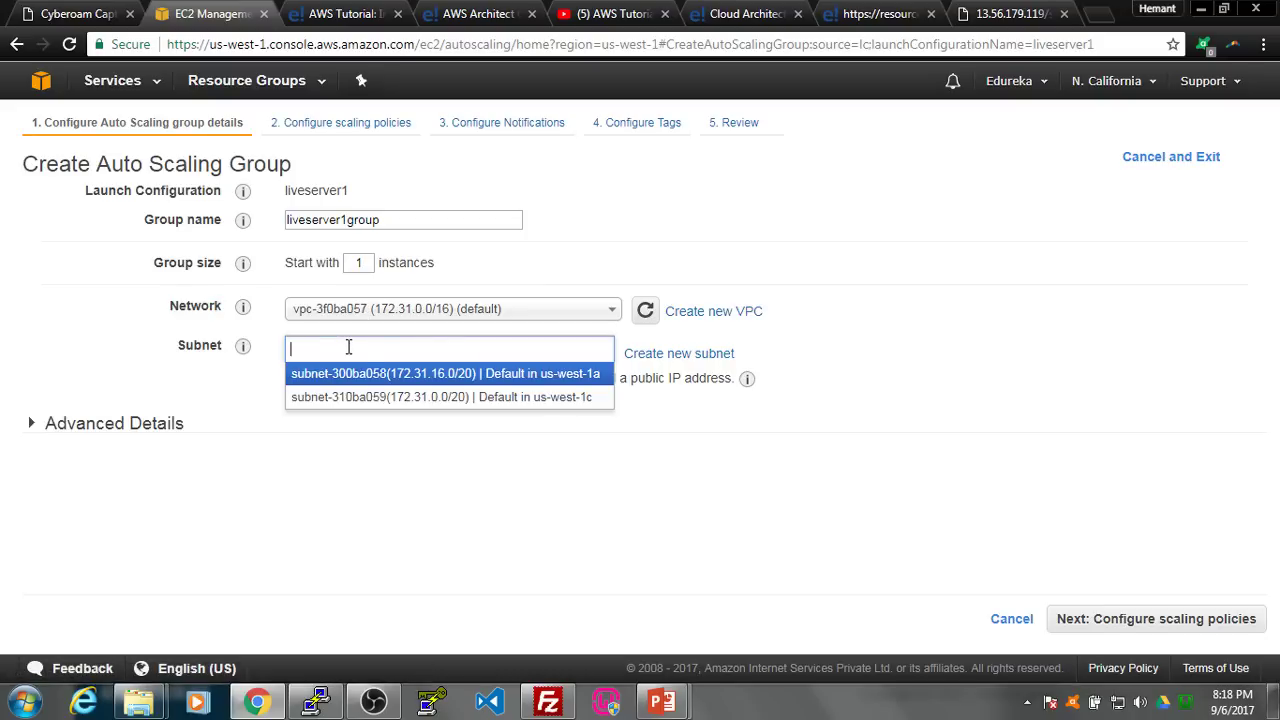
left_click(395, 371)
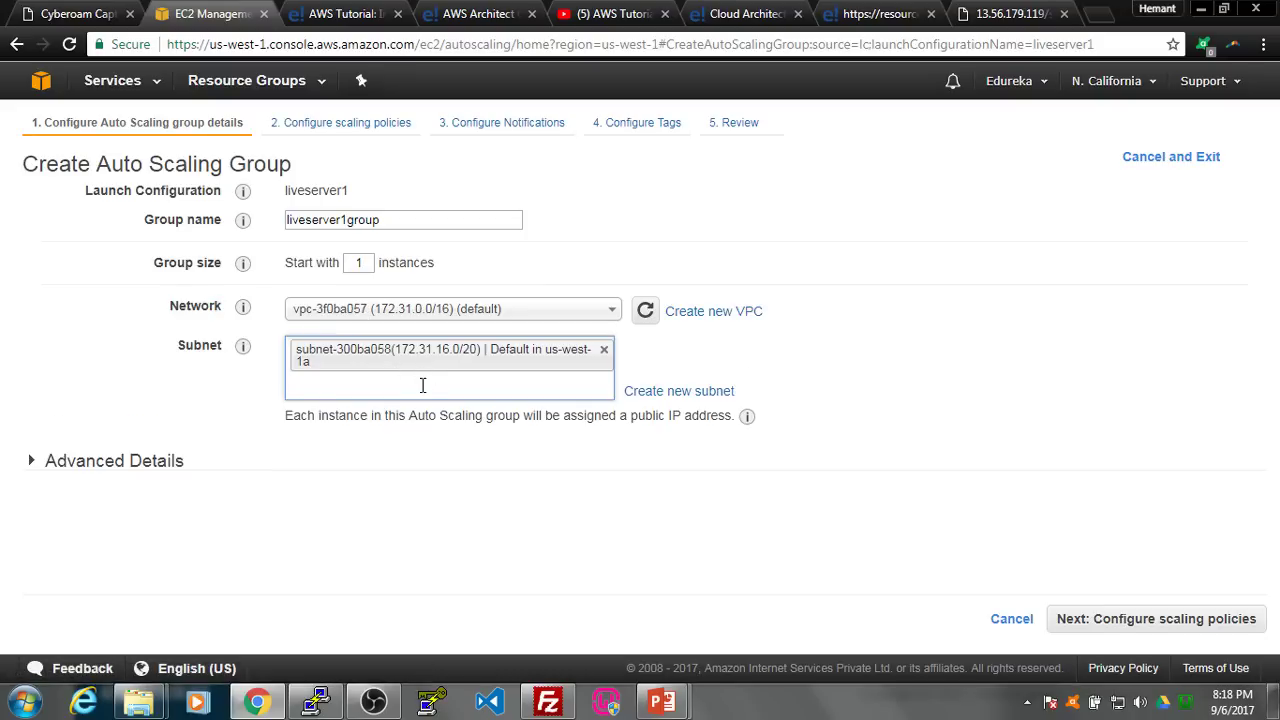
left_click(421, 387)
left_click(416, 411)
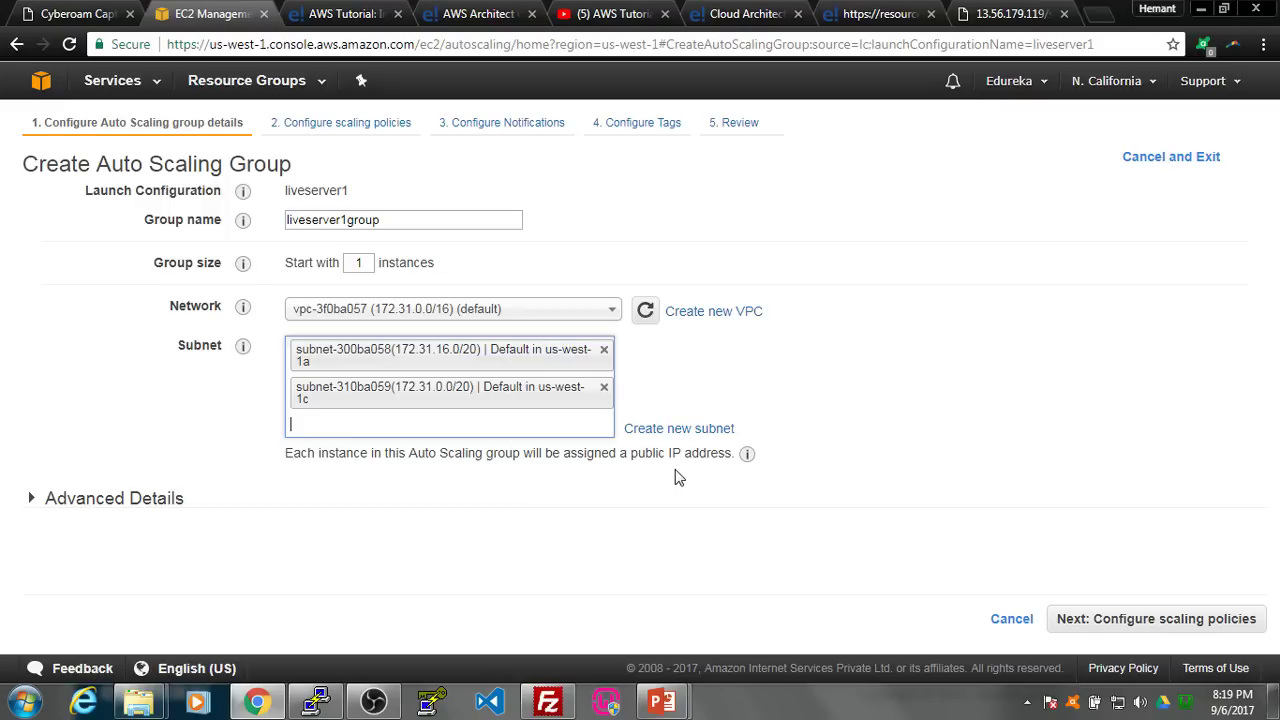
- Proceed to the scaling policies, preview the policy settings, and keep the Auto Scaling group at its initial size
left_click(1146, 622)
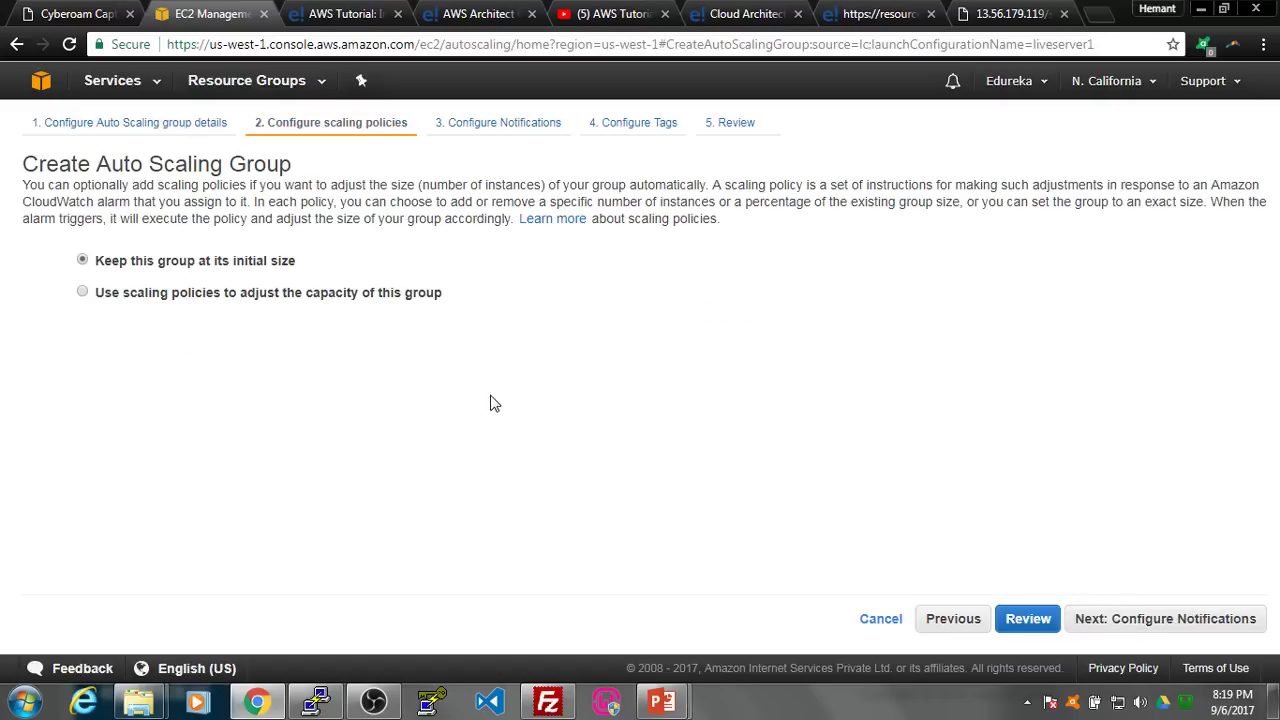
left_click(98, 300)
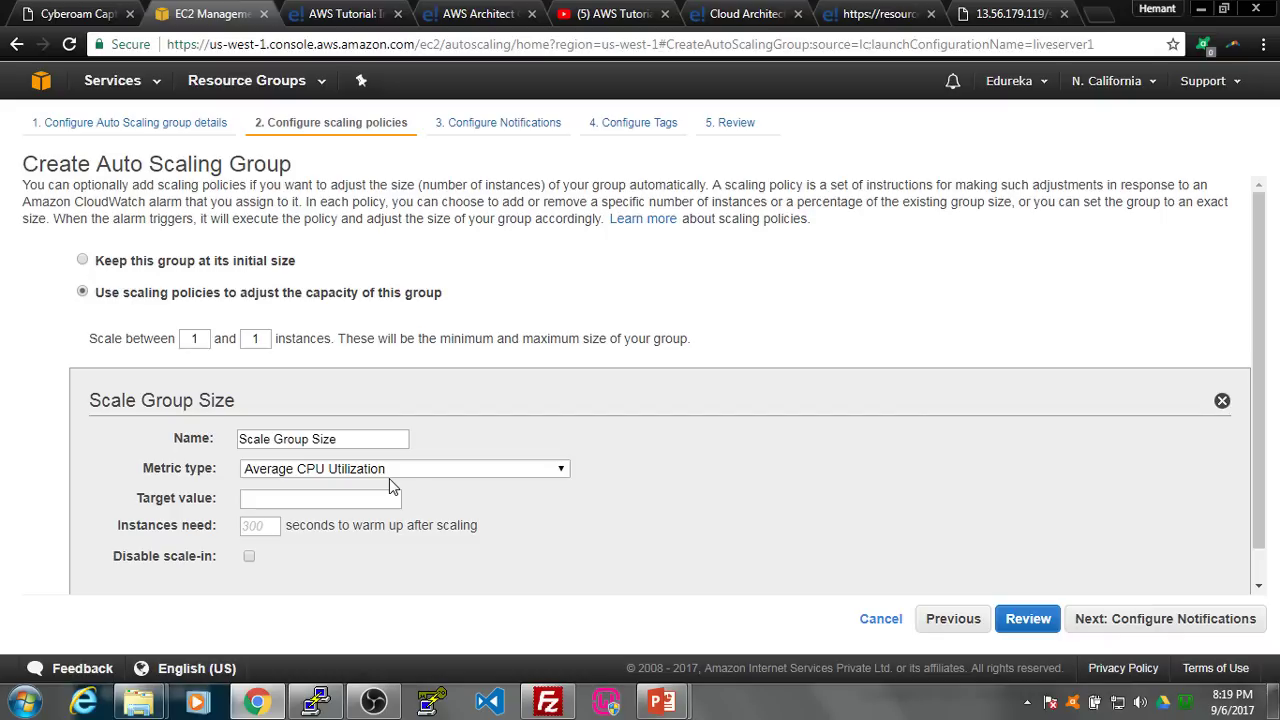
left_click(346, 499)
left_click(265, 527)
scroll(284, 563, "down", 1)
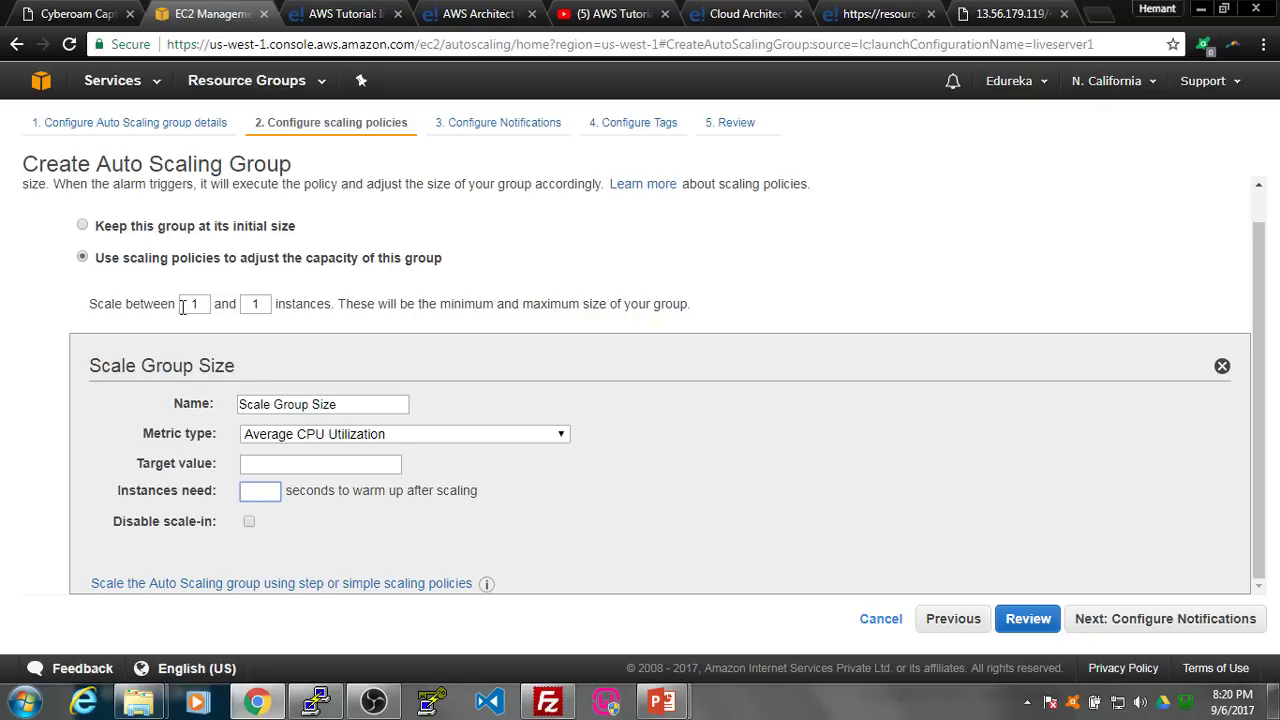
left_click(82, 226)
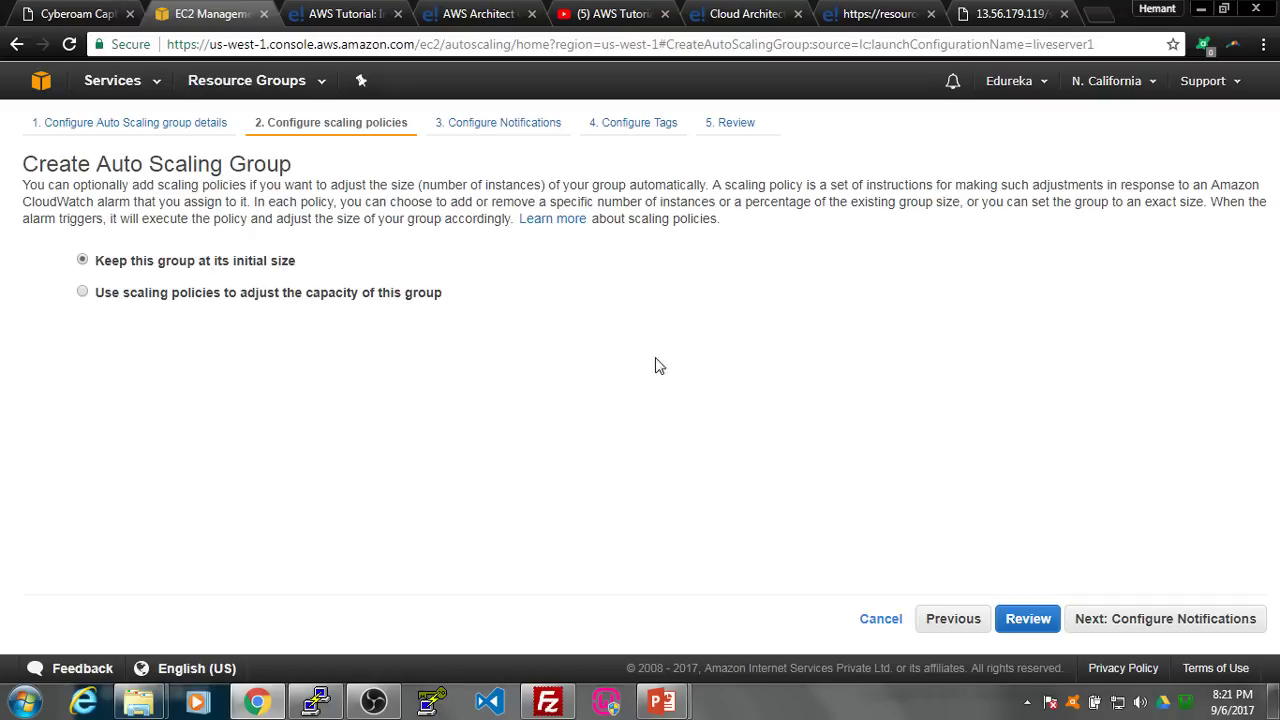
- Create the liveserver1group Auto Scaling group without notifications or tags and close the creation status
left_click(1105, 609)
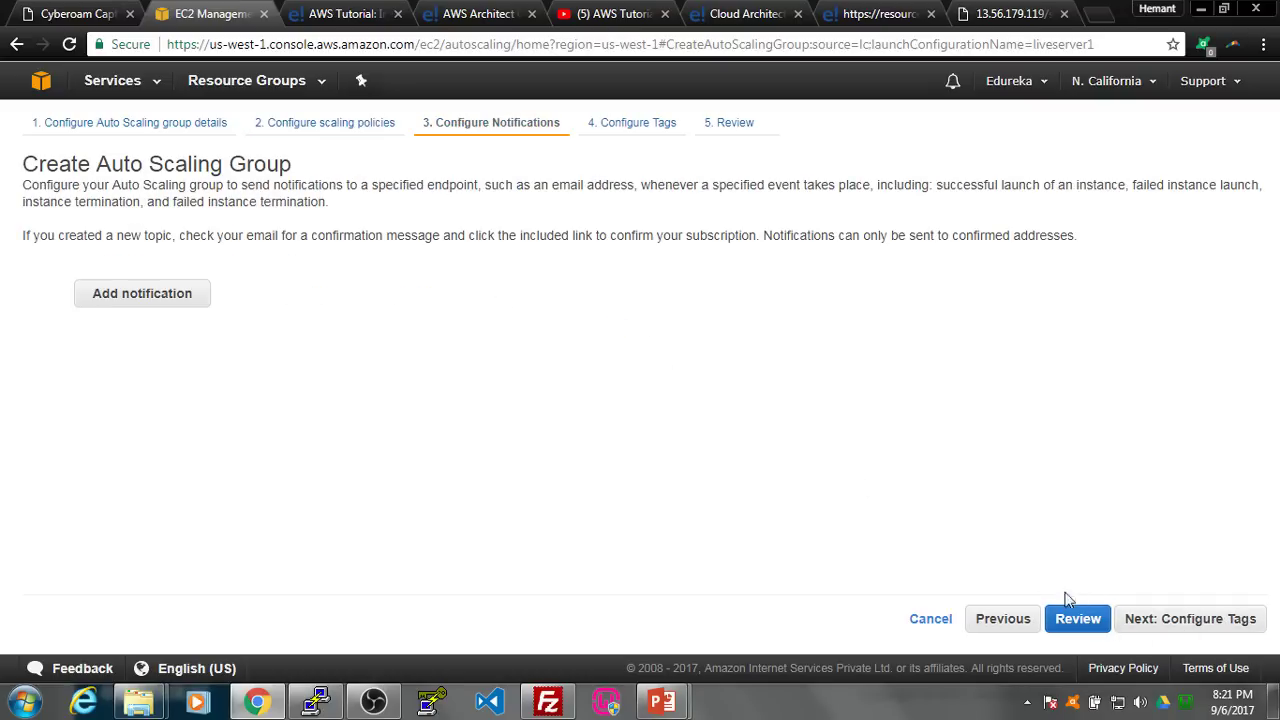
left_click(1188, 618)
left_click(1232, 614)
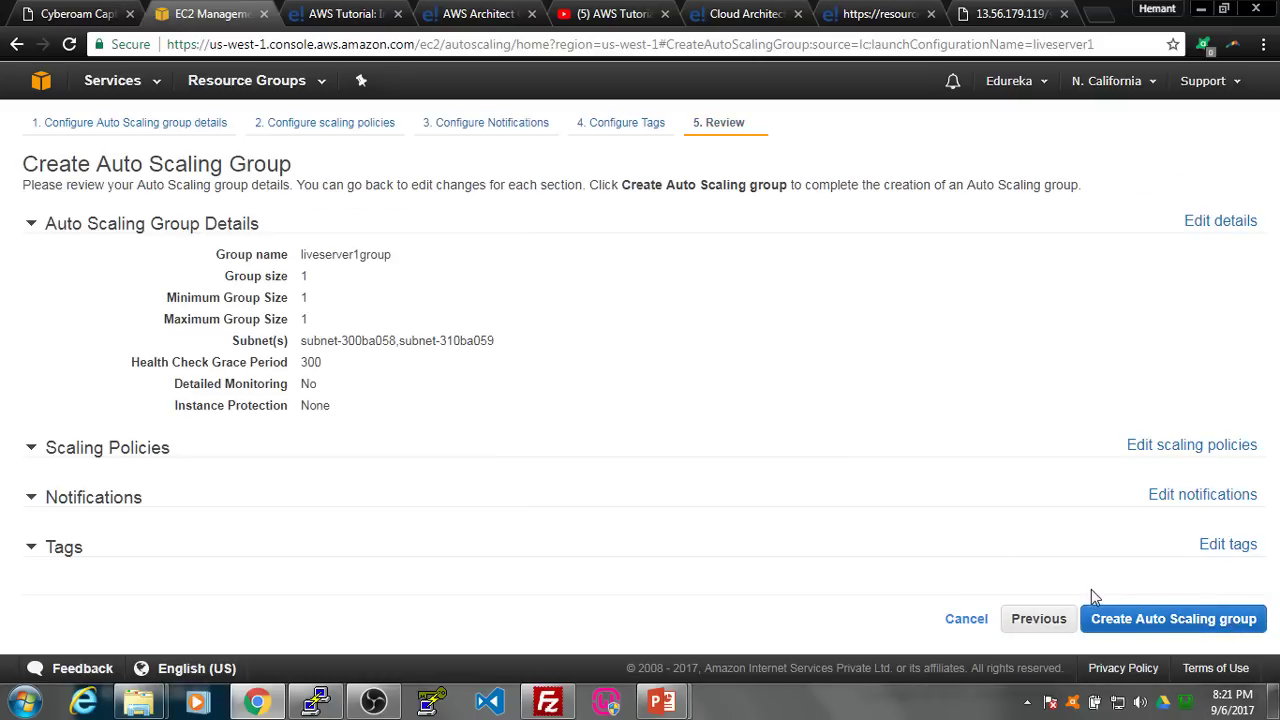
left_click(1166, 626)
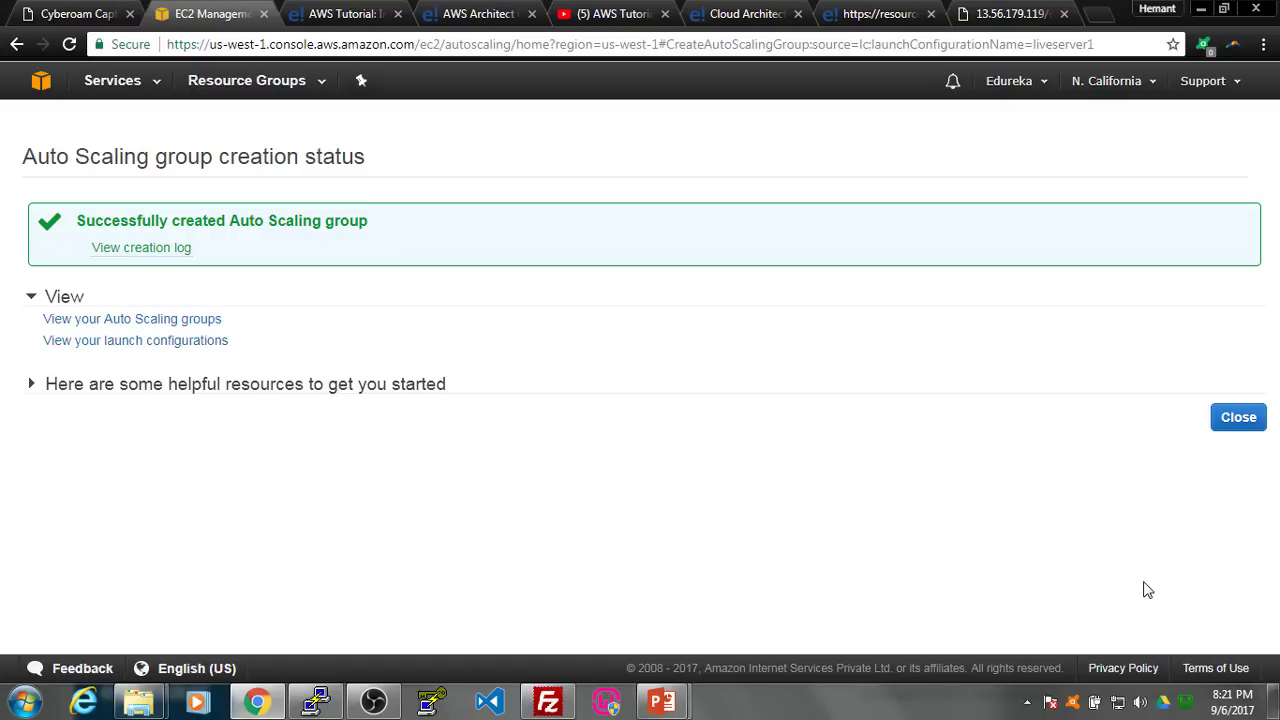
left_click(1240, 419)
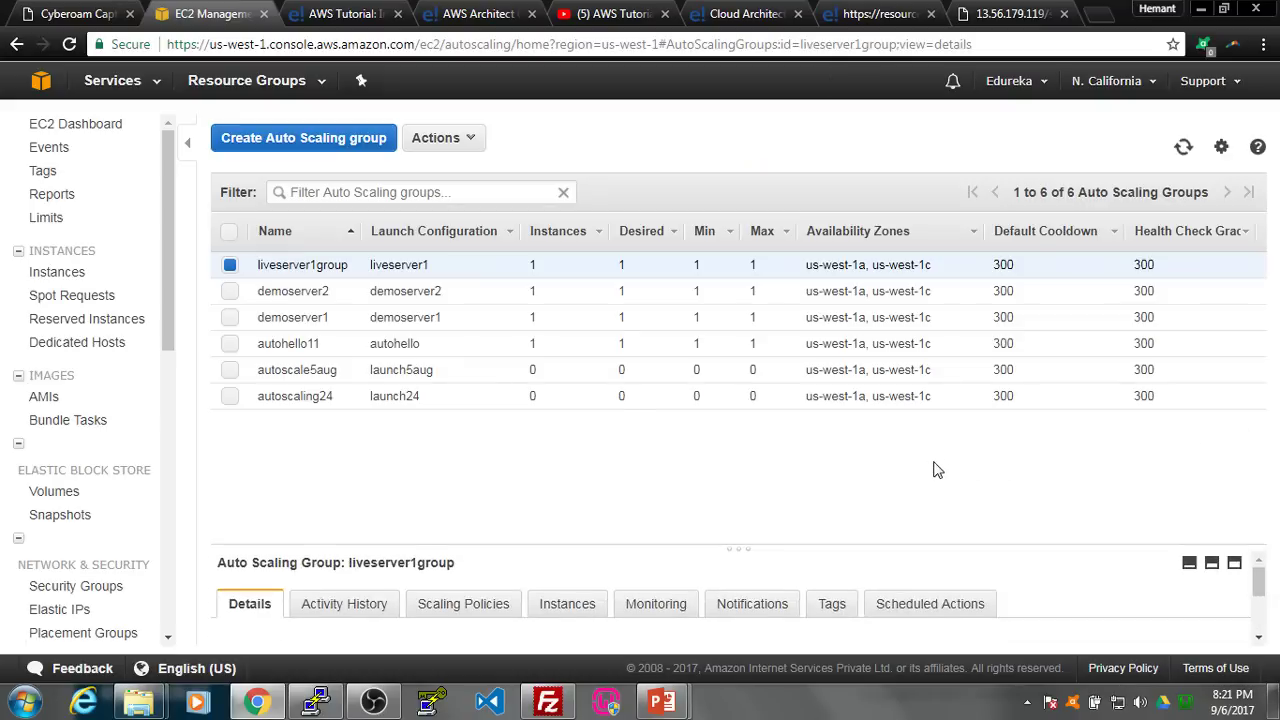
- Start another Auto Scaling group with a new launch configuration based on the own AMI liveserver2
left_click(363, 137)
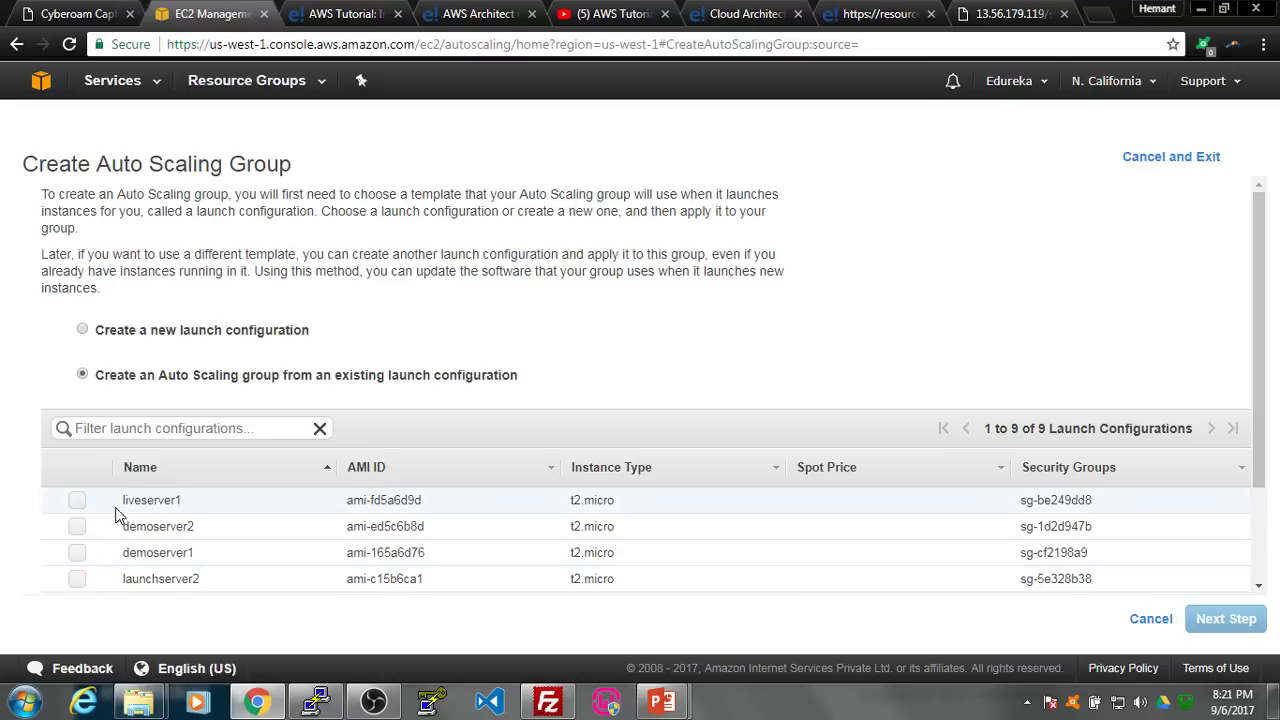
left_click(82, 329)
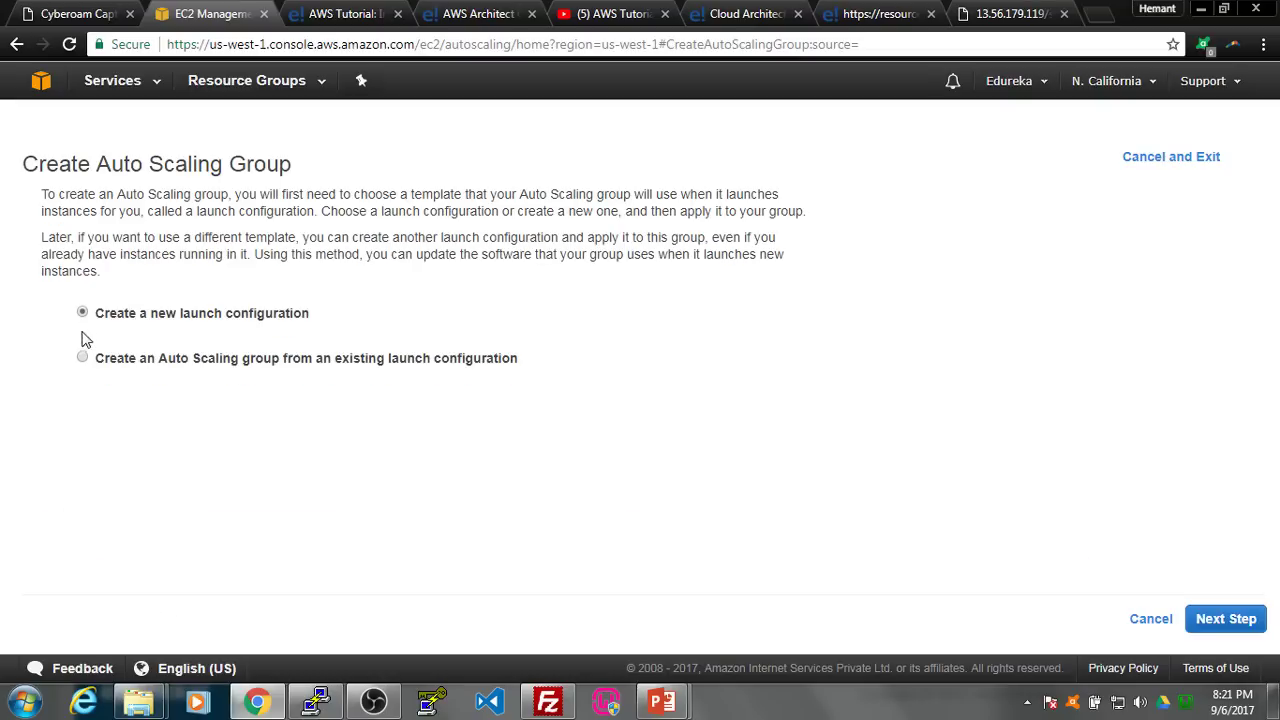
left_click(1240, 620)
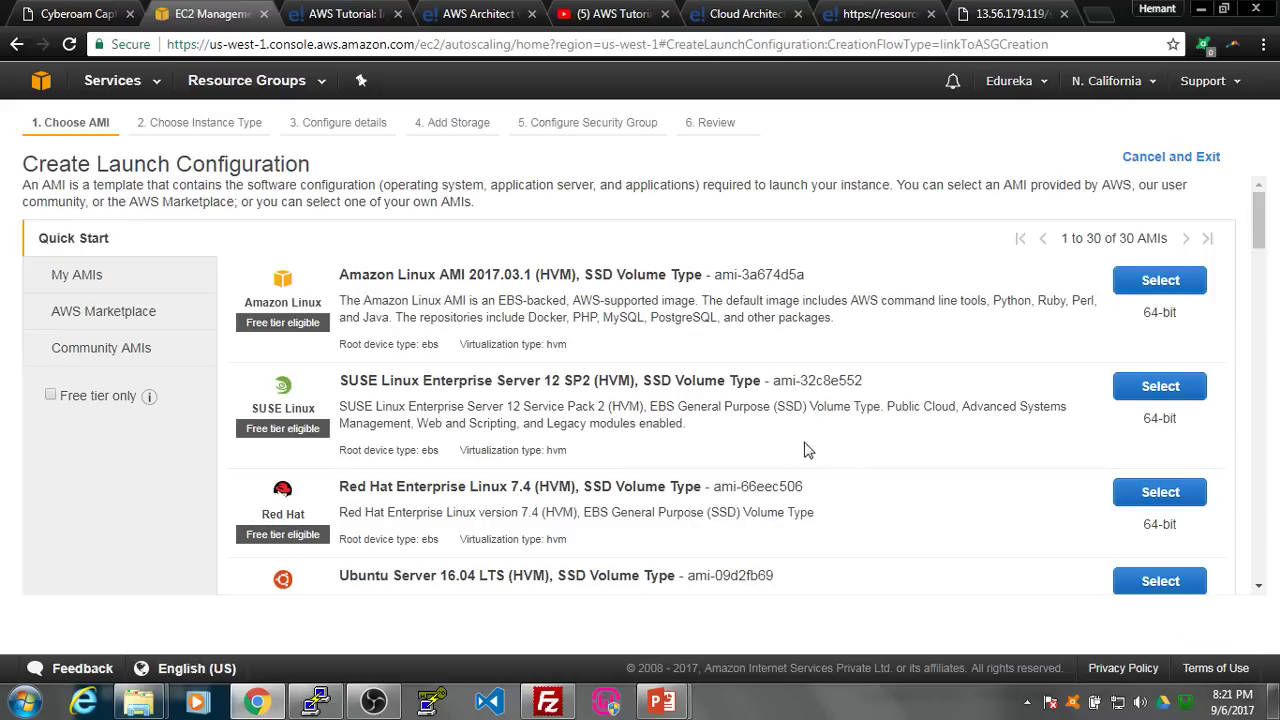
left_click(140, 280)
scroll(672, 422, "down", 3)
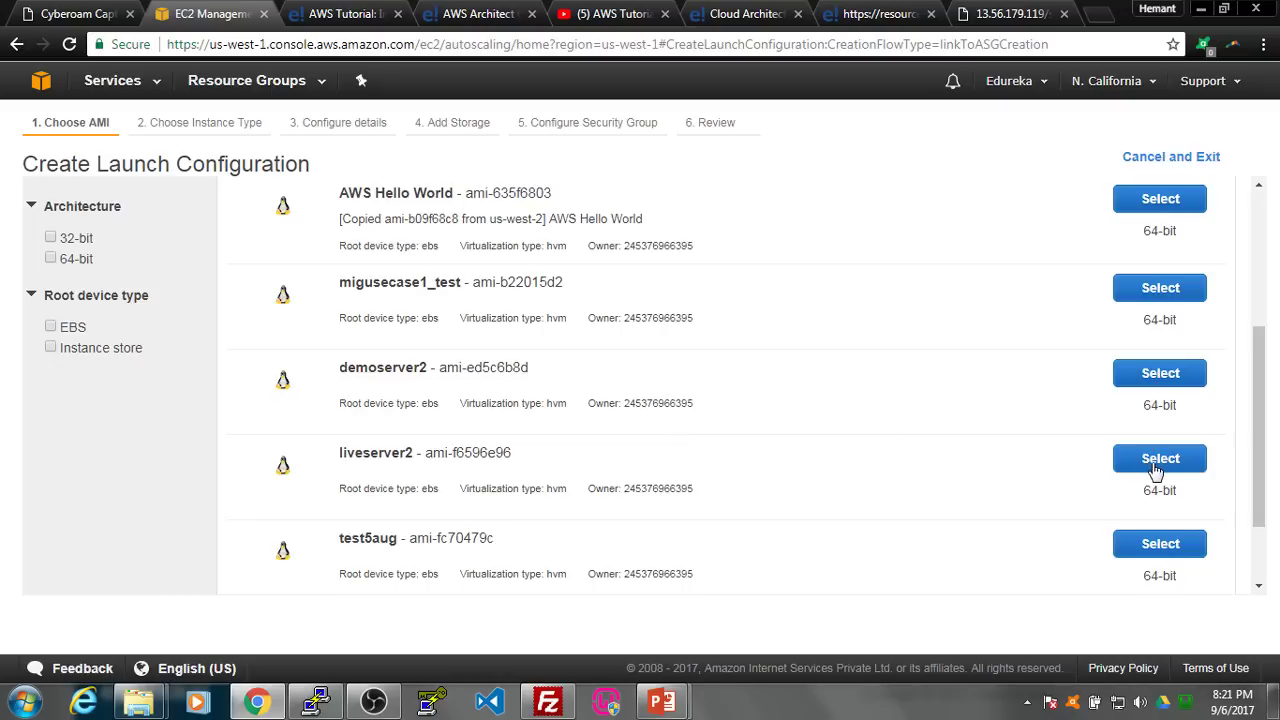
left_click(1159, 459)
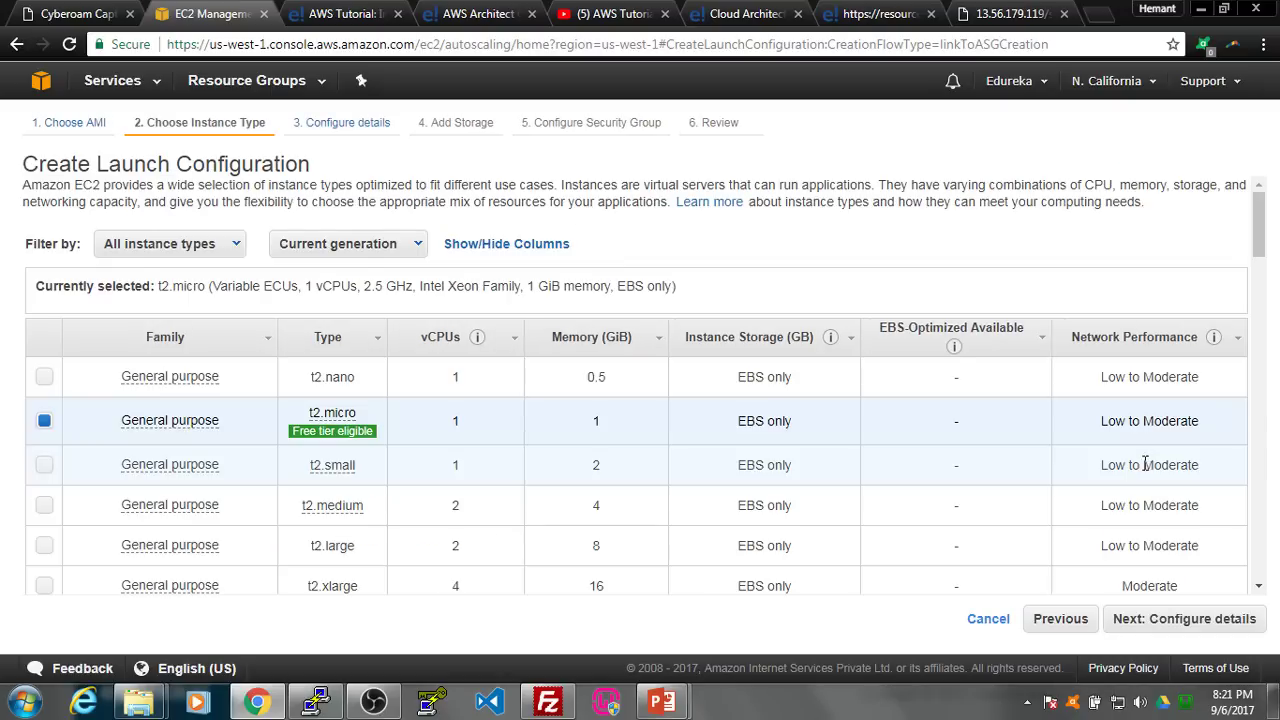
- Keep the t2.micro instance type, name the launch configuration liveserver2group, and continue past the default storage to the security group settings
left_click(1168, 622)
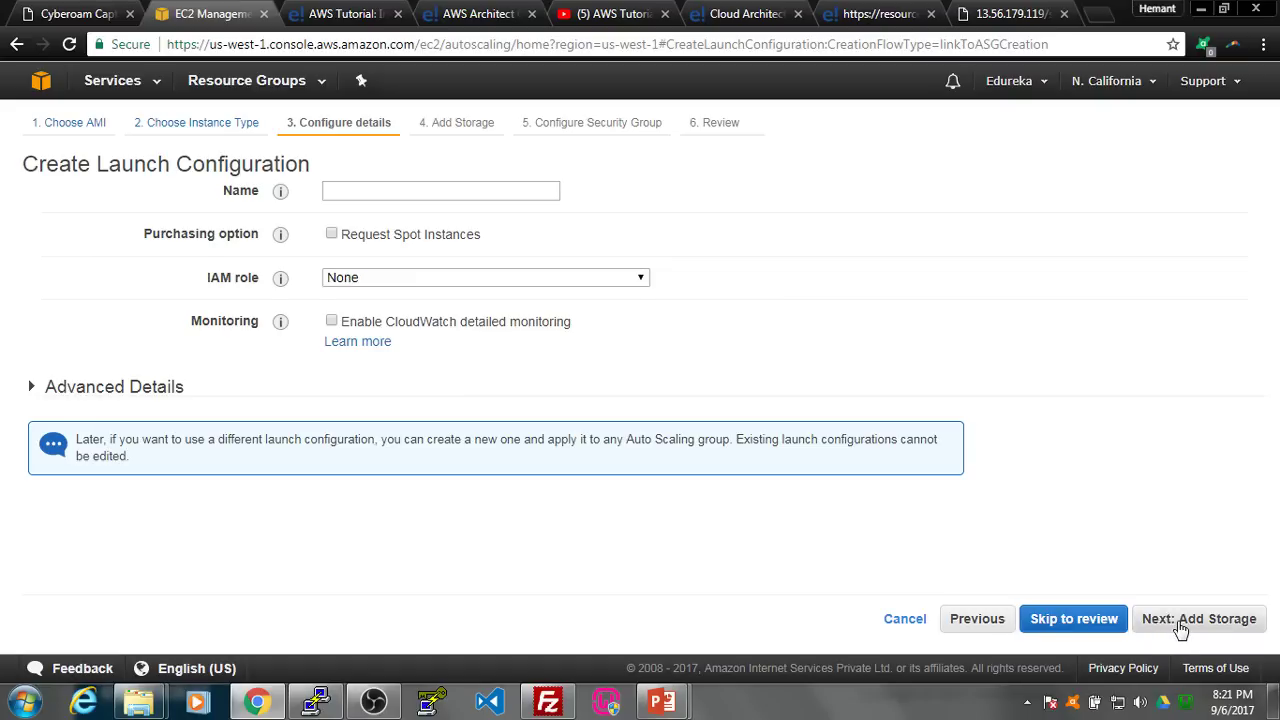
left_click(1181, 627)
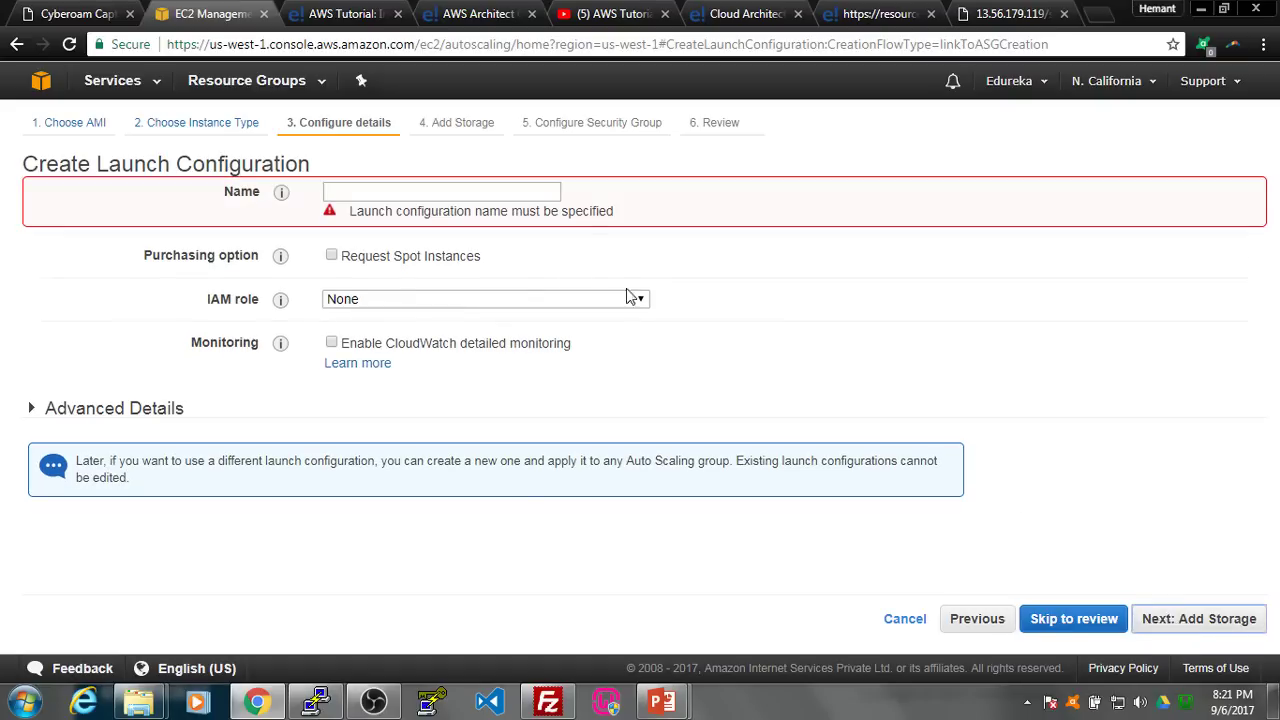
left_click(457, 195)
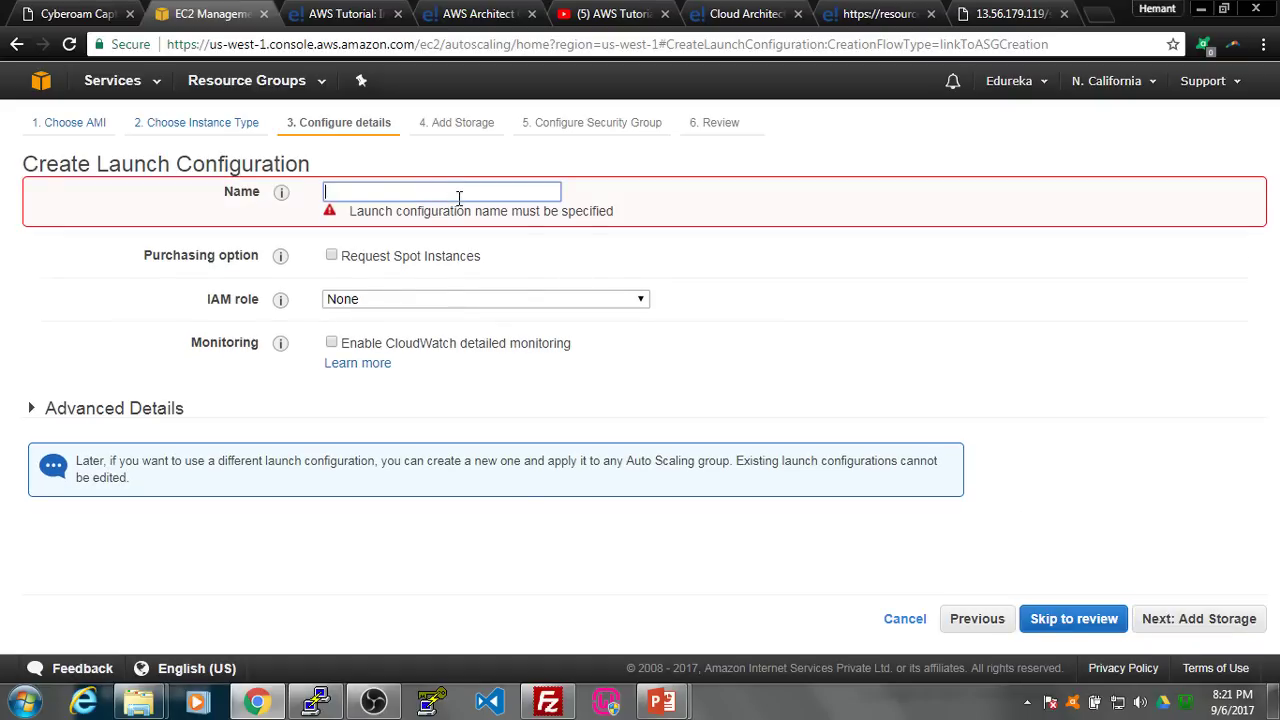
type("liveserver2group")
left_click(1199, 618)
left_click(1160, 620)
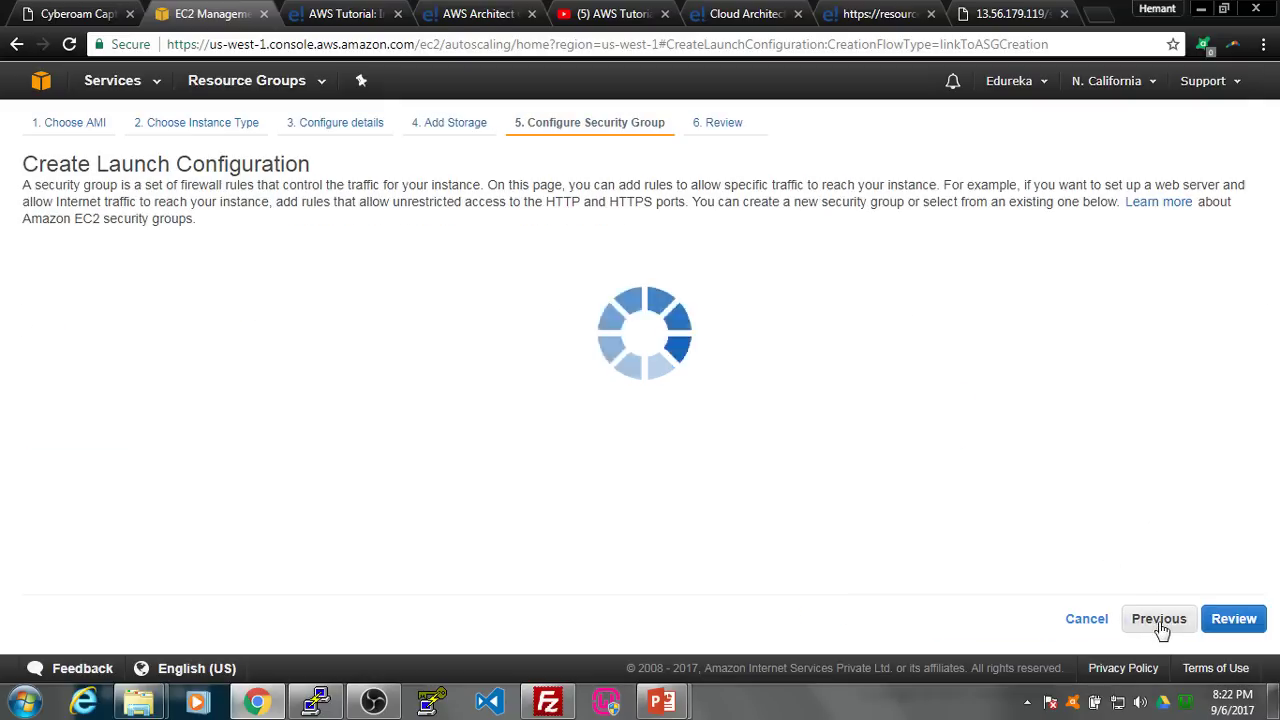
- Add an HTTP rule to the new security group and proceed to the review of the liveserver2group launch configuration
left_click(62, 434)
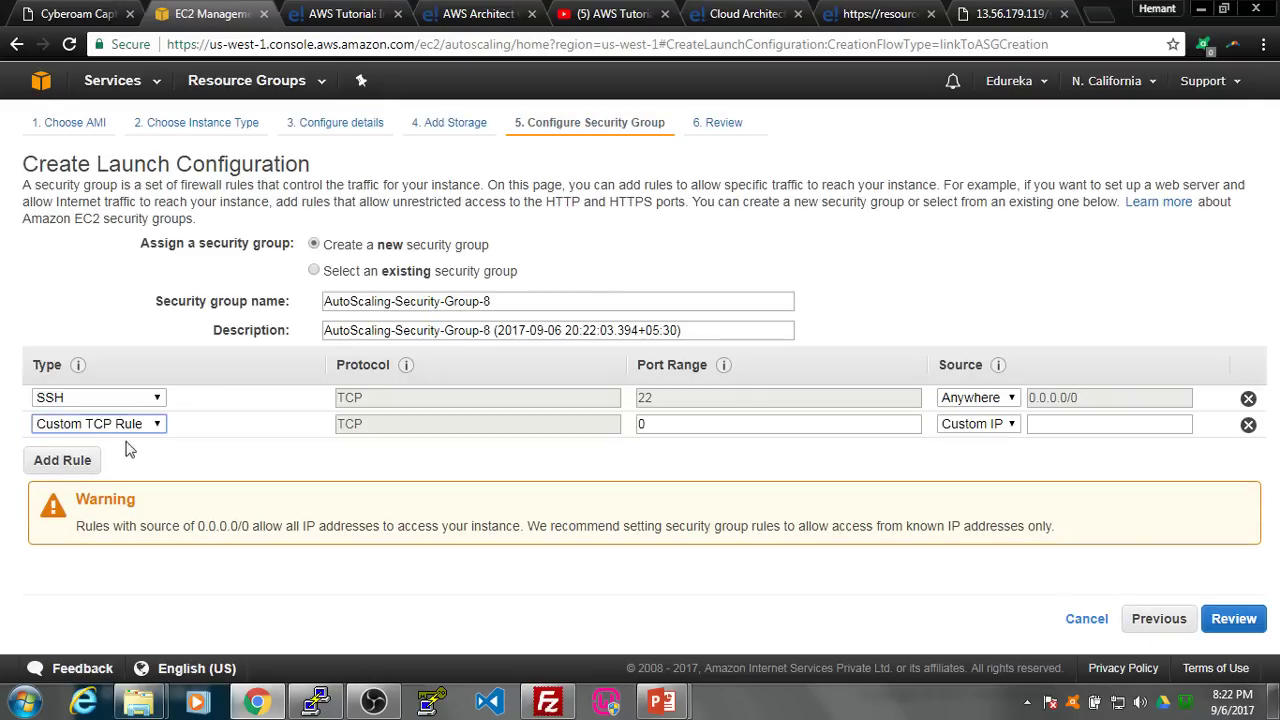
left_click(95, 424)
left_click(100, 250)
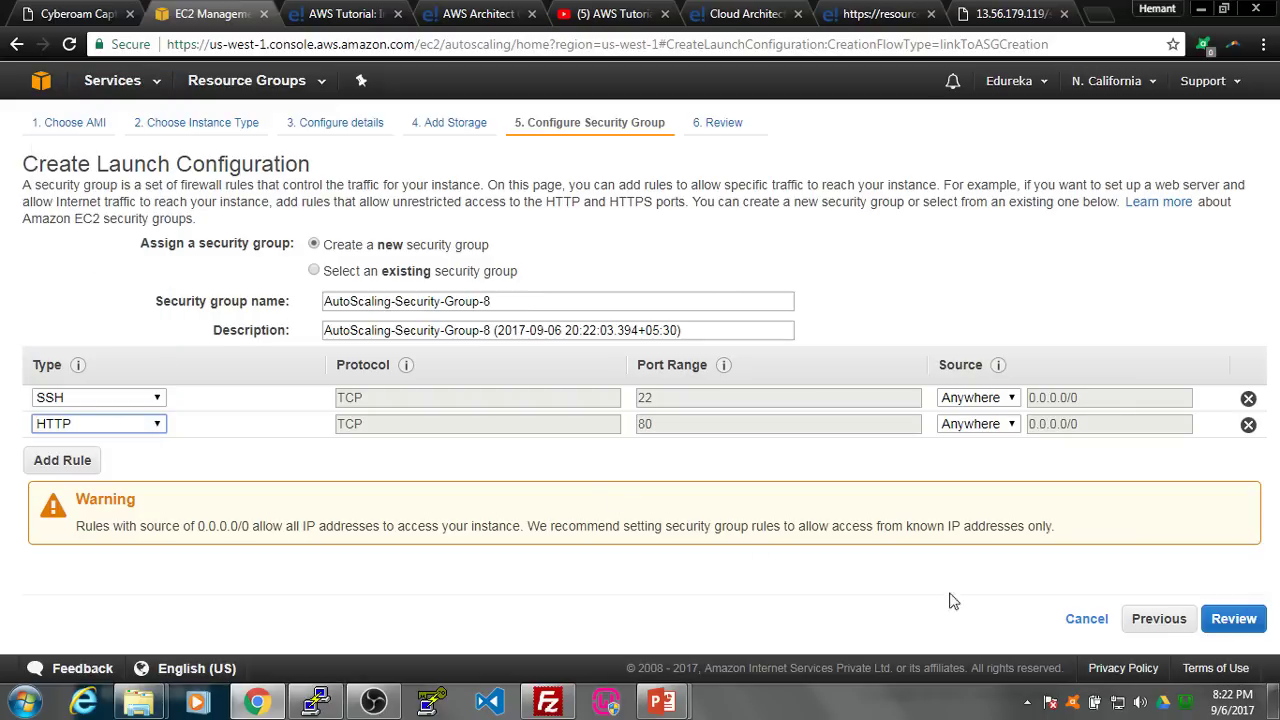
left_click(1233, 617)
- Create the liveserver2group launch configuration with the second existing key pair listed, acknowledging access to its private key file
left_click(1210, 620)
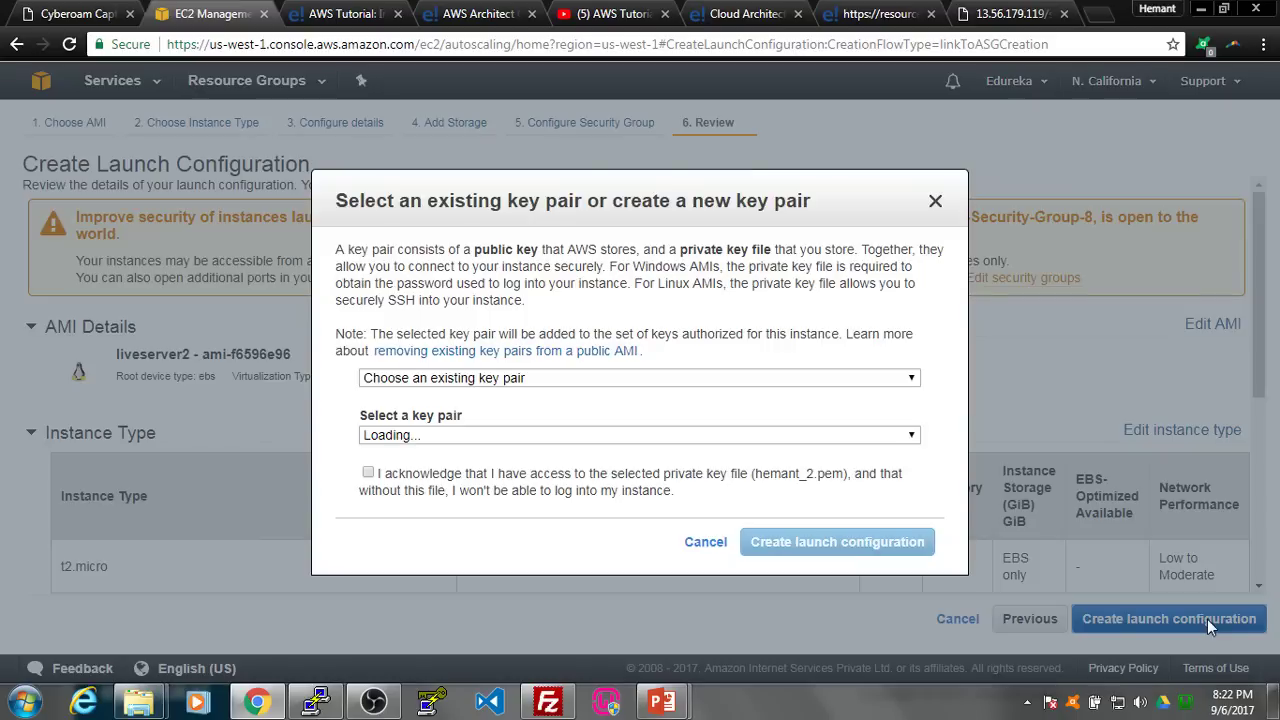
left_click(546, 436)
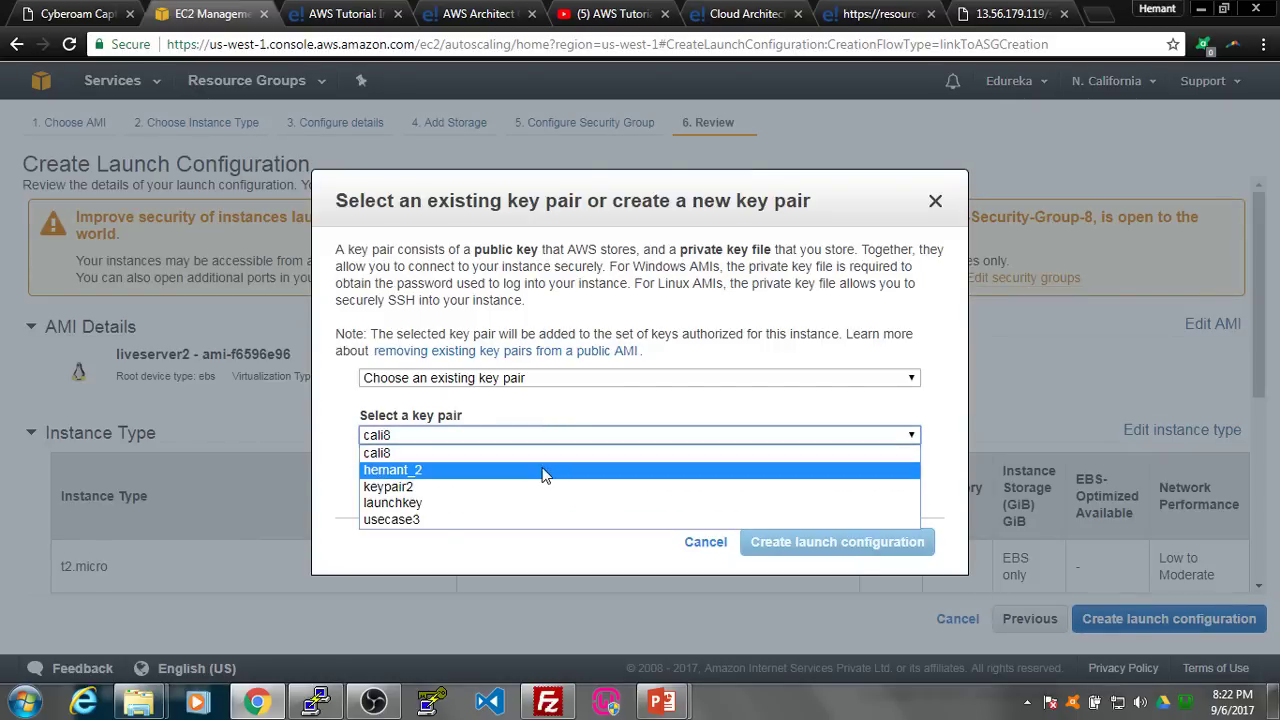
left_click(545, 470)
left_click(397, 474)
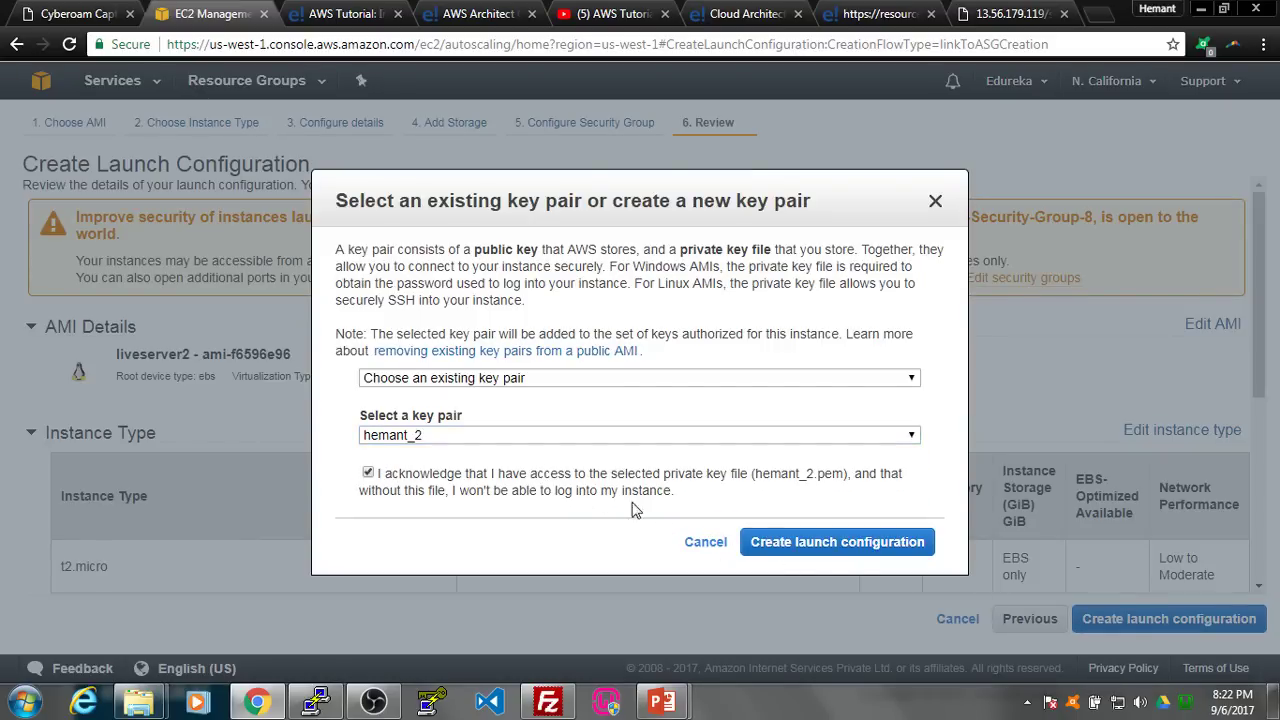
left_click(820, 544)
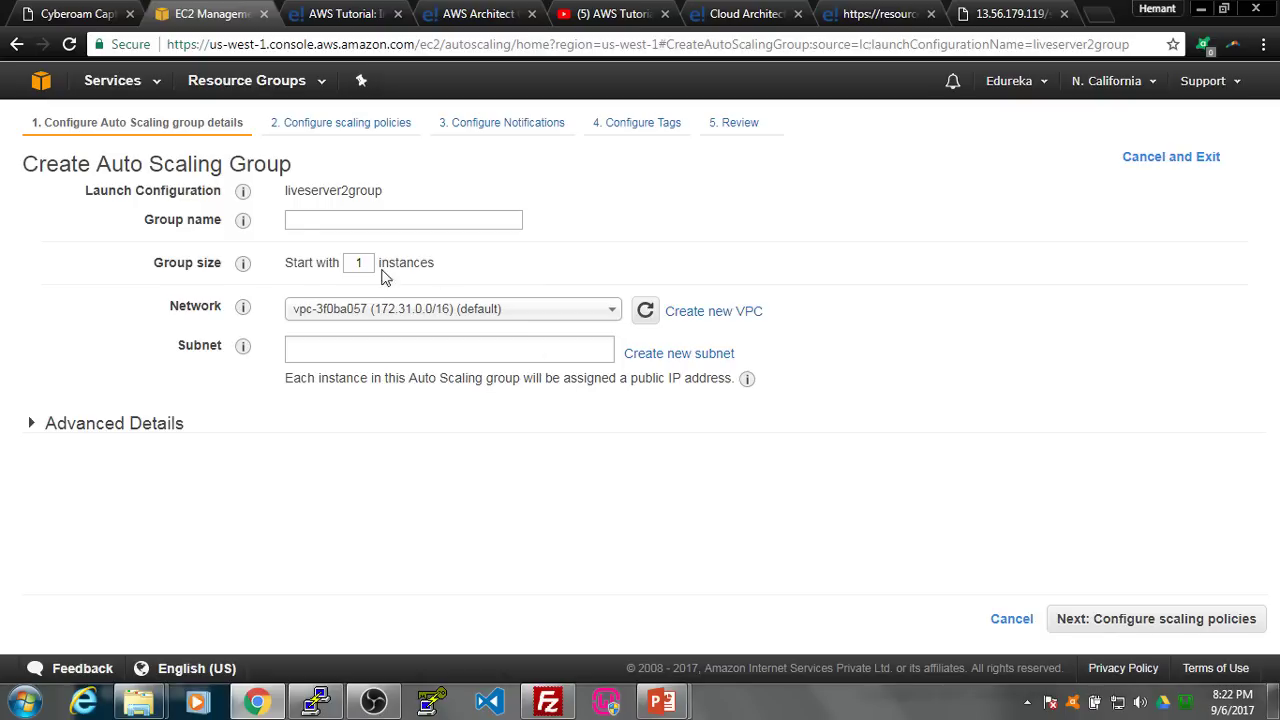
- Name the Auto Scaling group liveserver2group and add the default us-west-1a and us-west-1c subnets
left_click(328, 223)
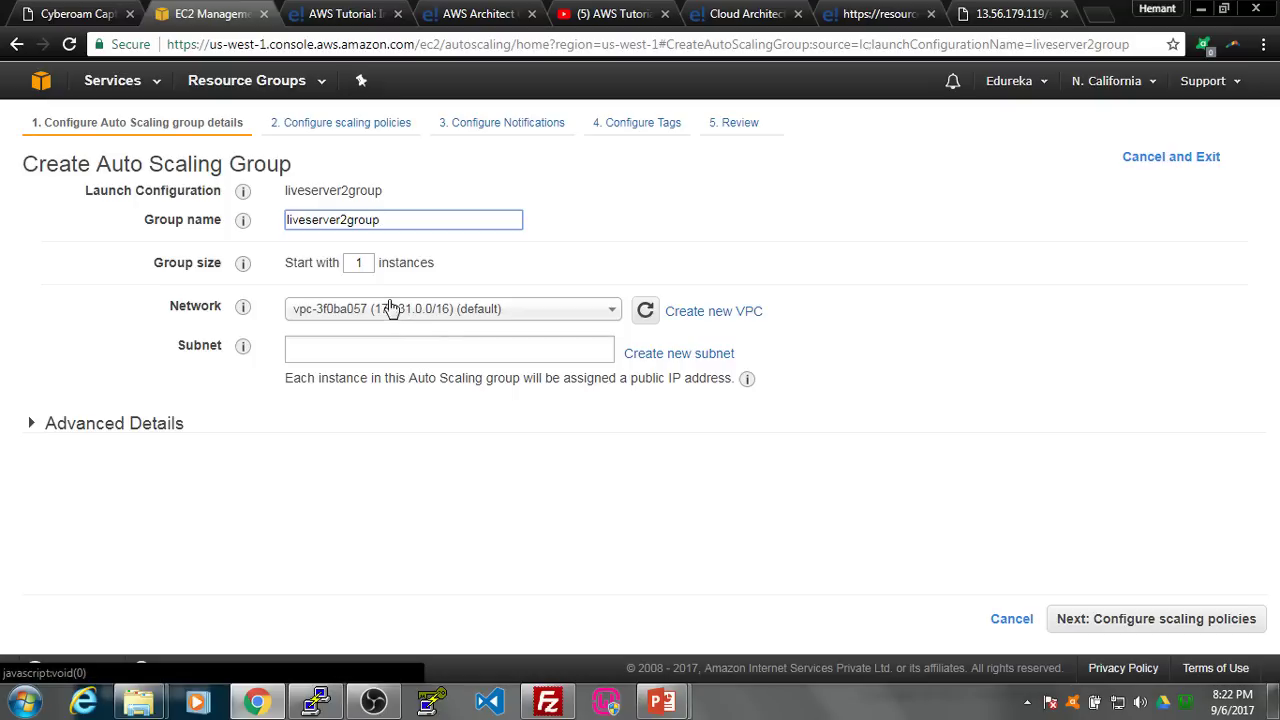
left_click(416, 347)
left_click(420, 374)
left_click(423, 386)
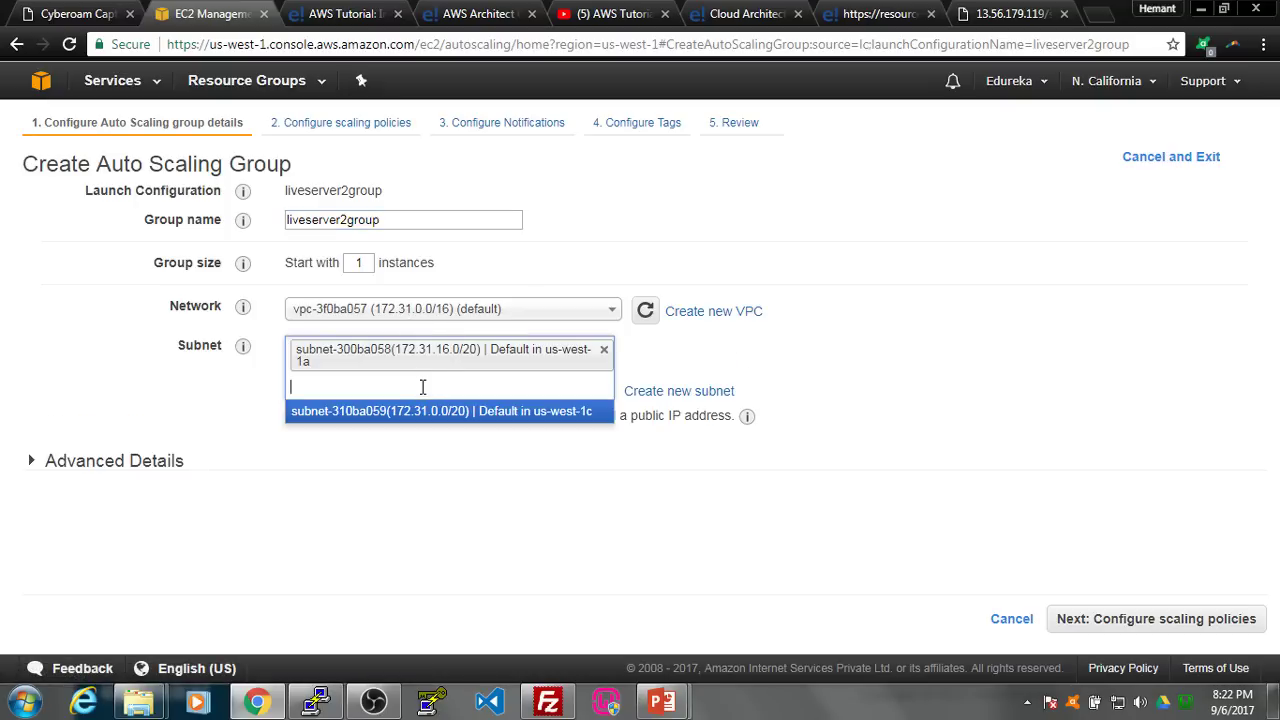
left_click(420, 423)
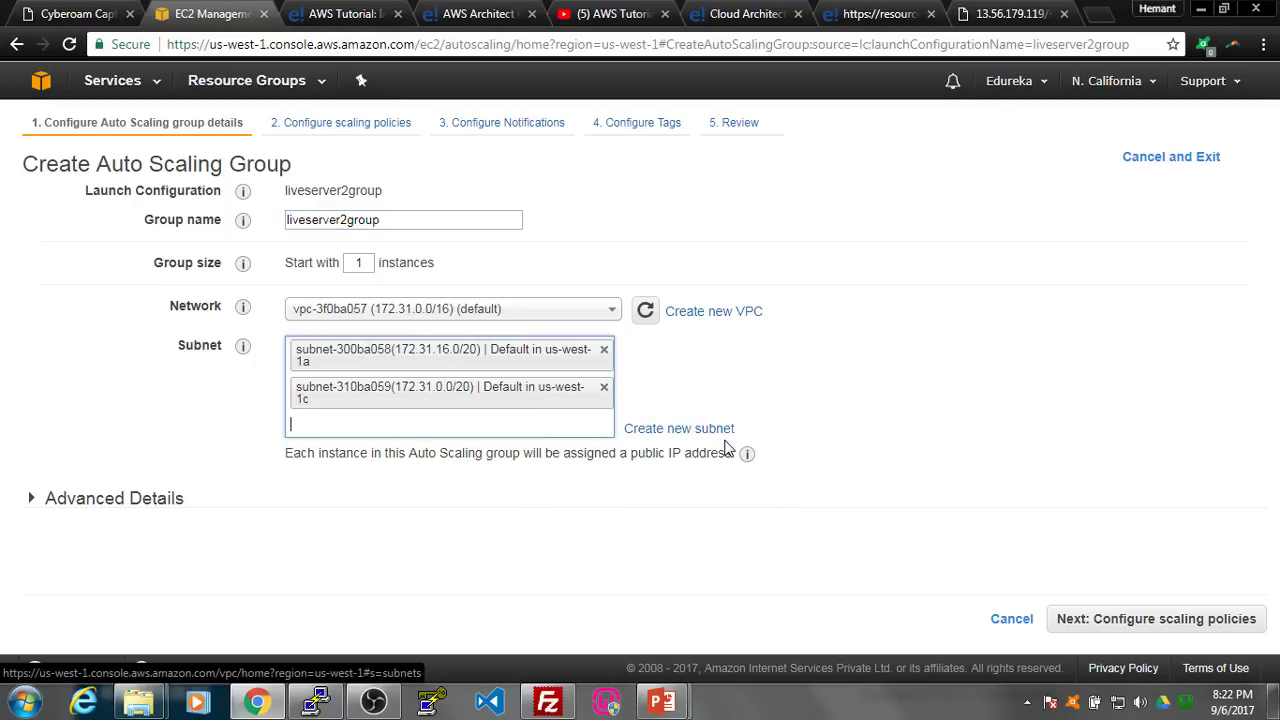
- Create the liveserver2group Auto Scaling group at its initial size, without notifications or tags
left_click(1216, 624)
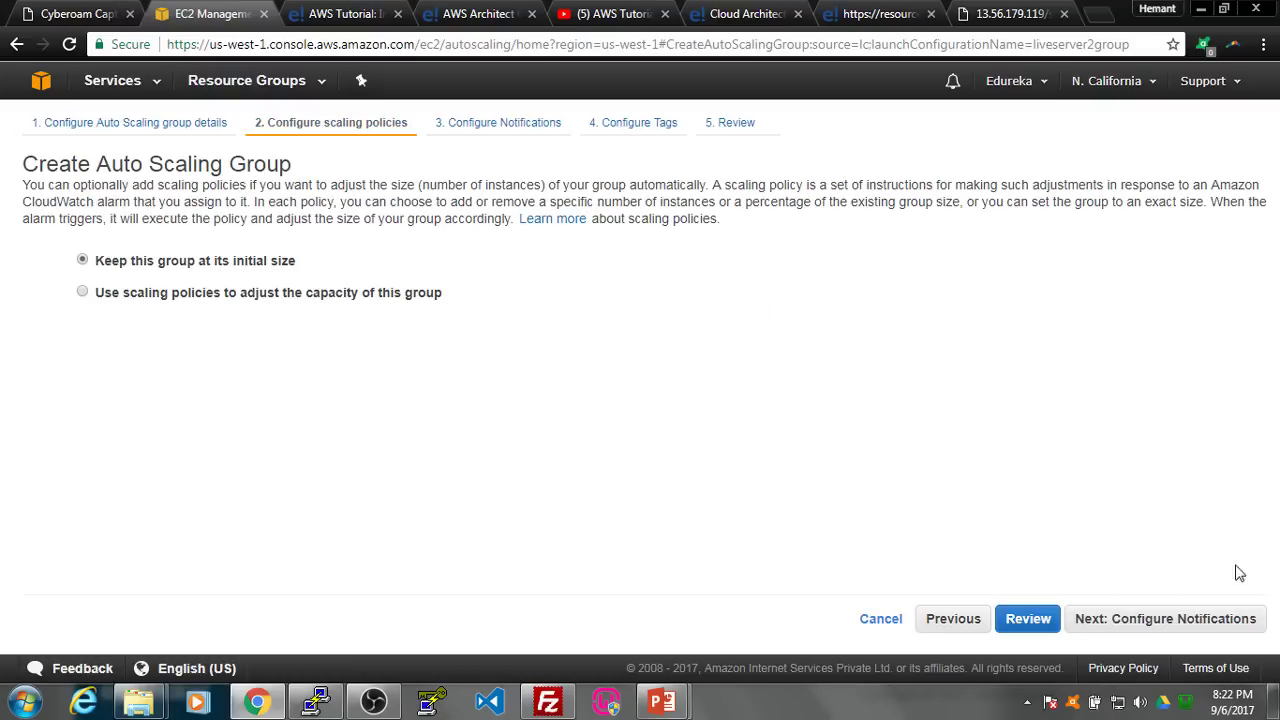
left_click(1224, 628)
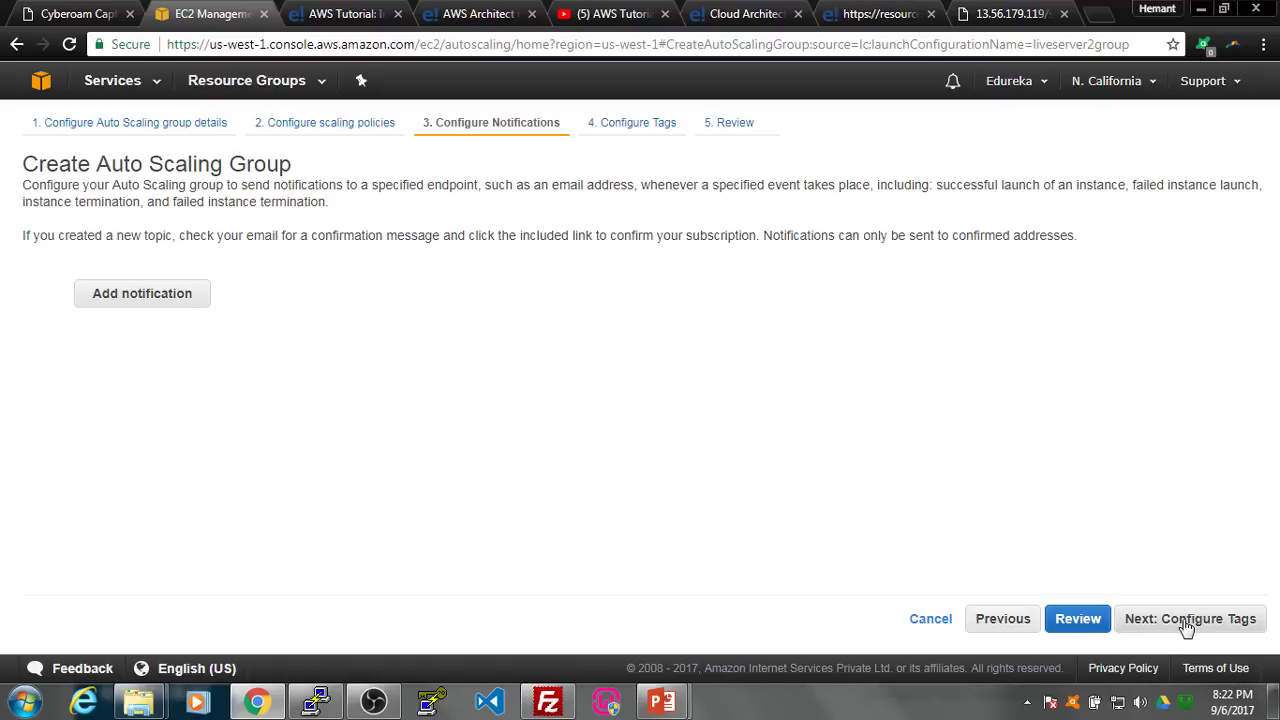
left_click(1188, 624)
left_click(1240, 620)
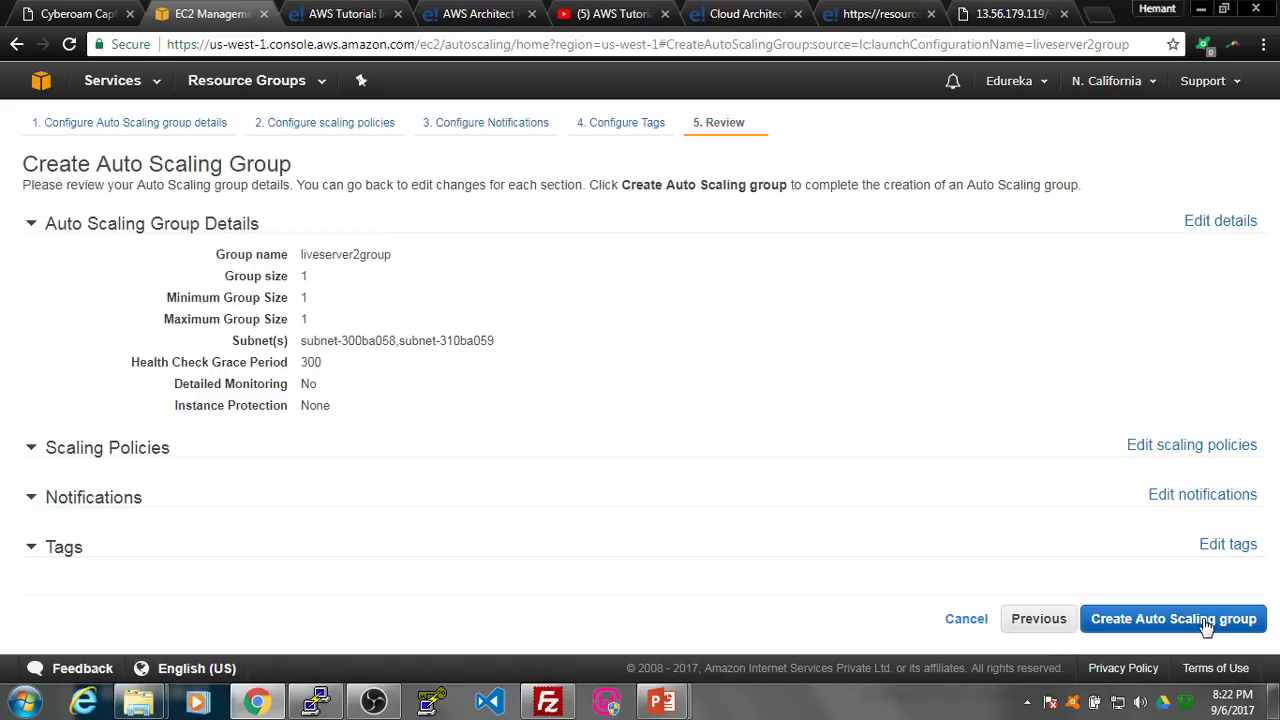
left_click(1206, 618)
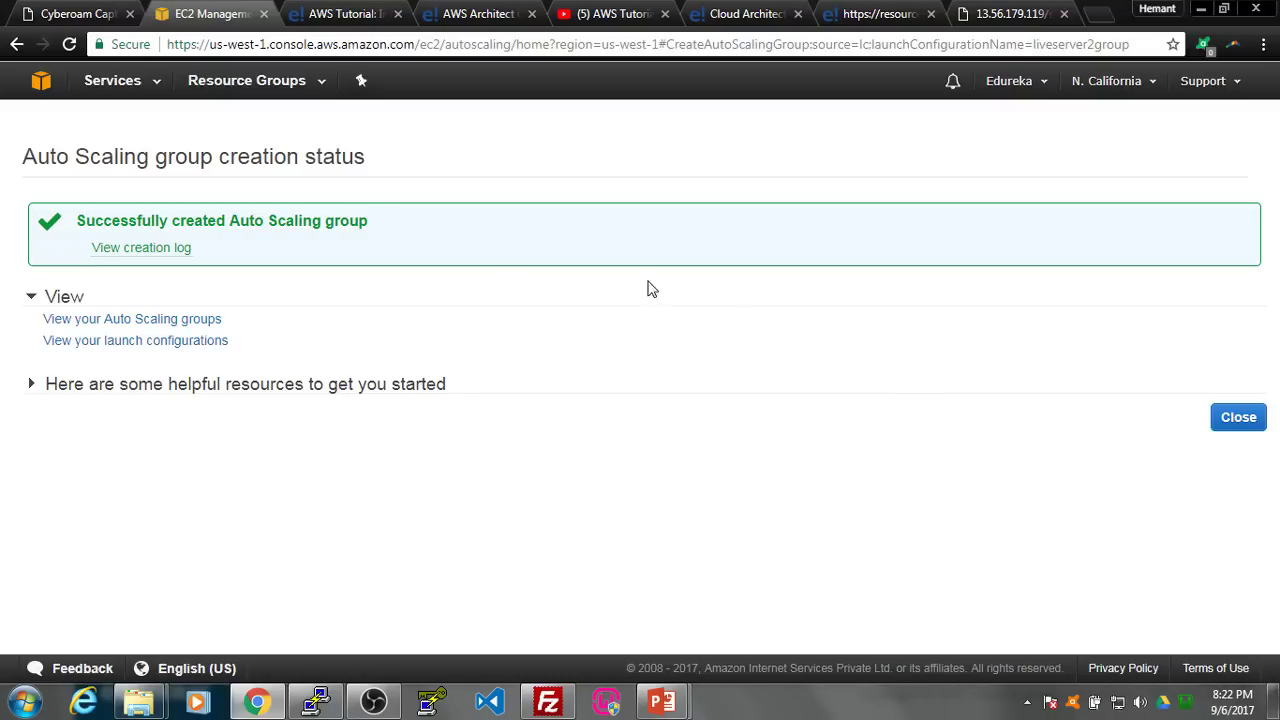
- Open the EC2 running instances list and examine the state and status checks of the instances
left_click(38, 84)
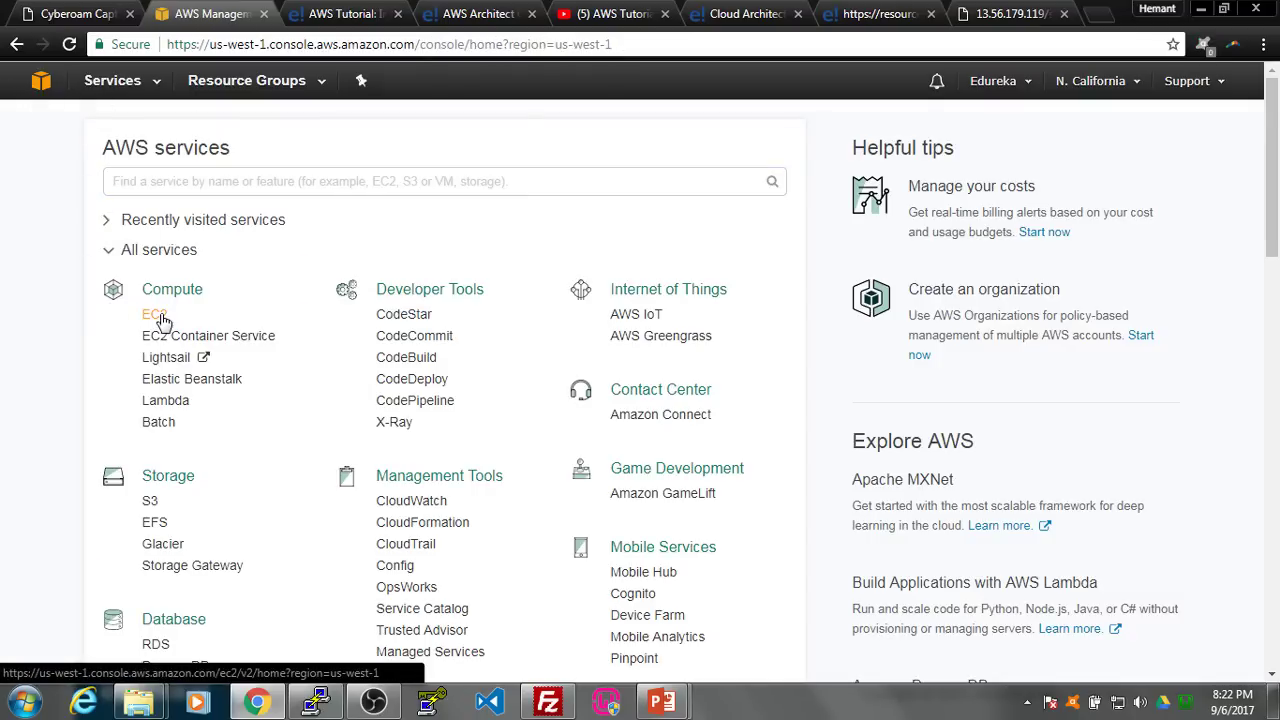
left_click(160, 317)
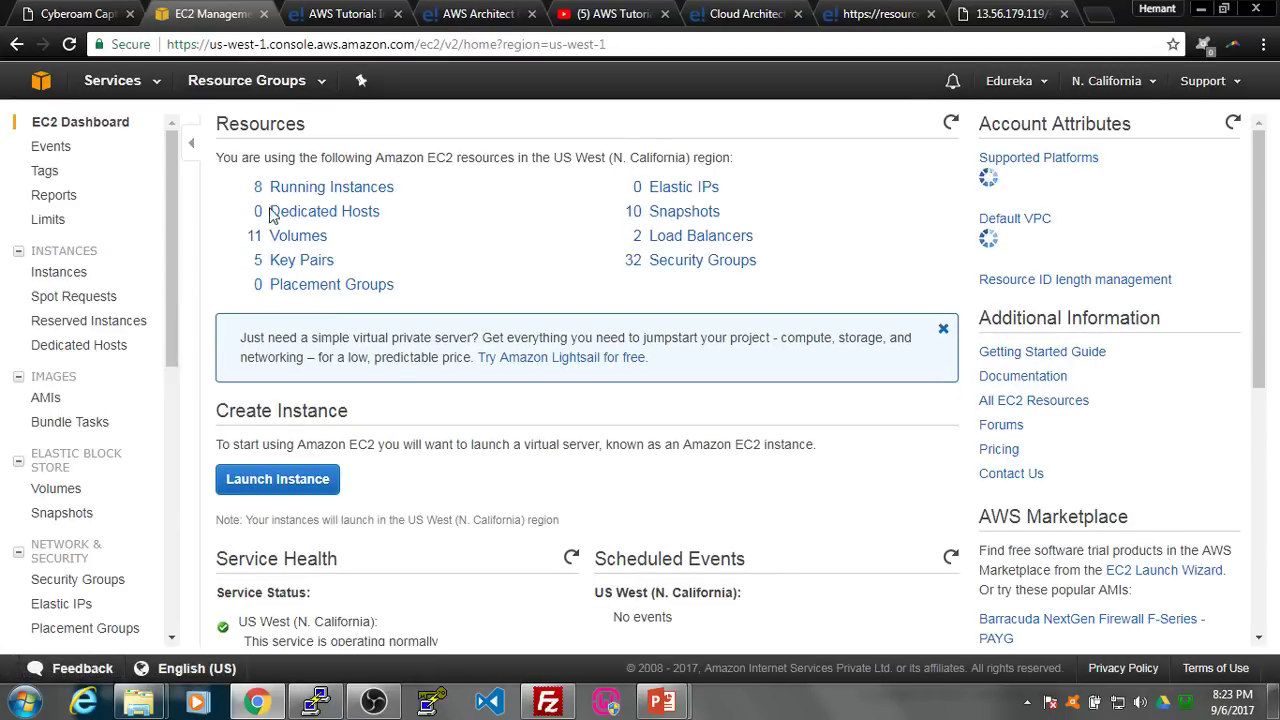
left_click(318, 188)
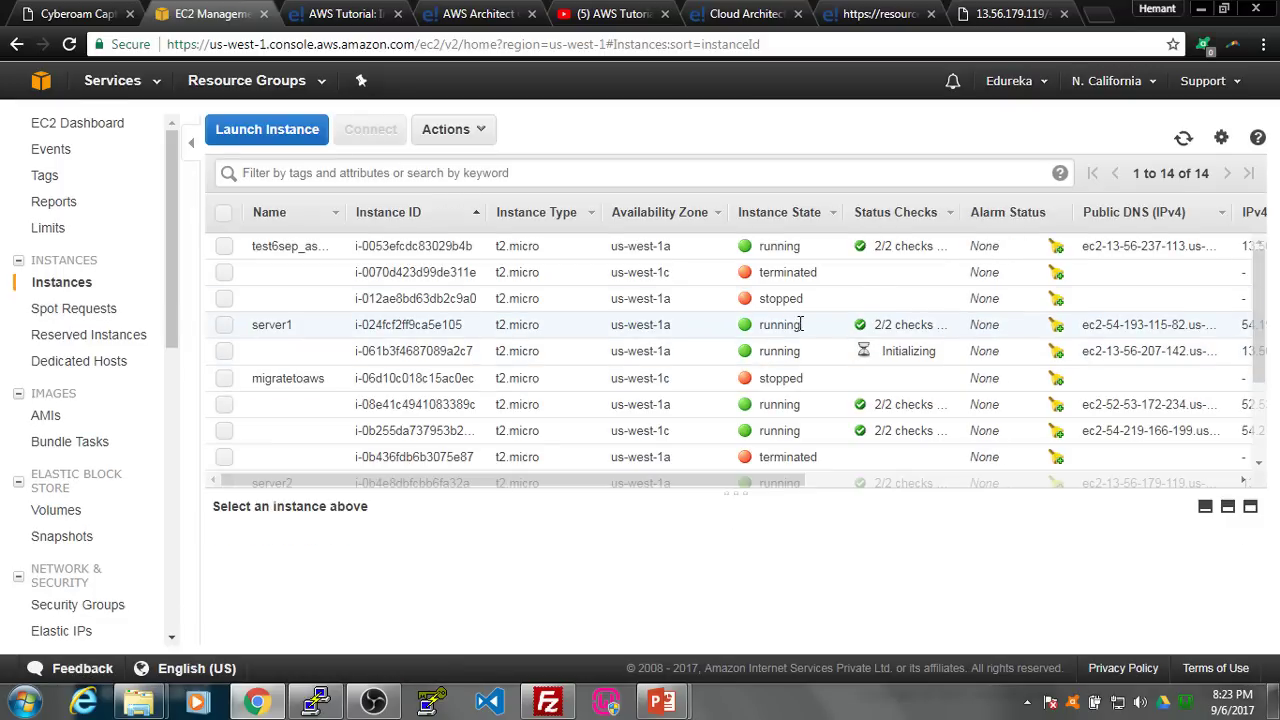
scroll(812, 316, "down", 2)
scroll(820, 330, "up", 2)
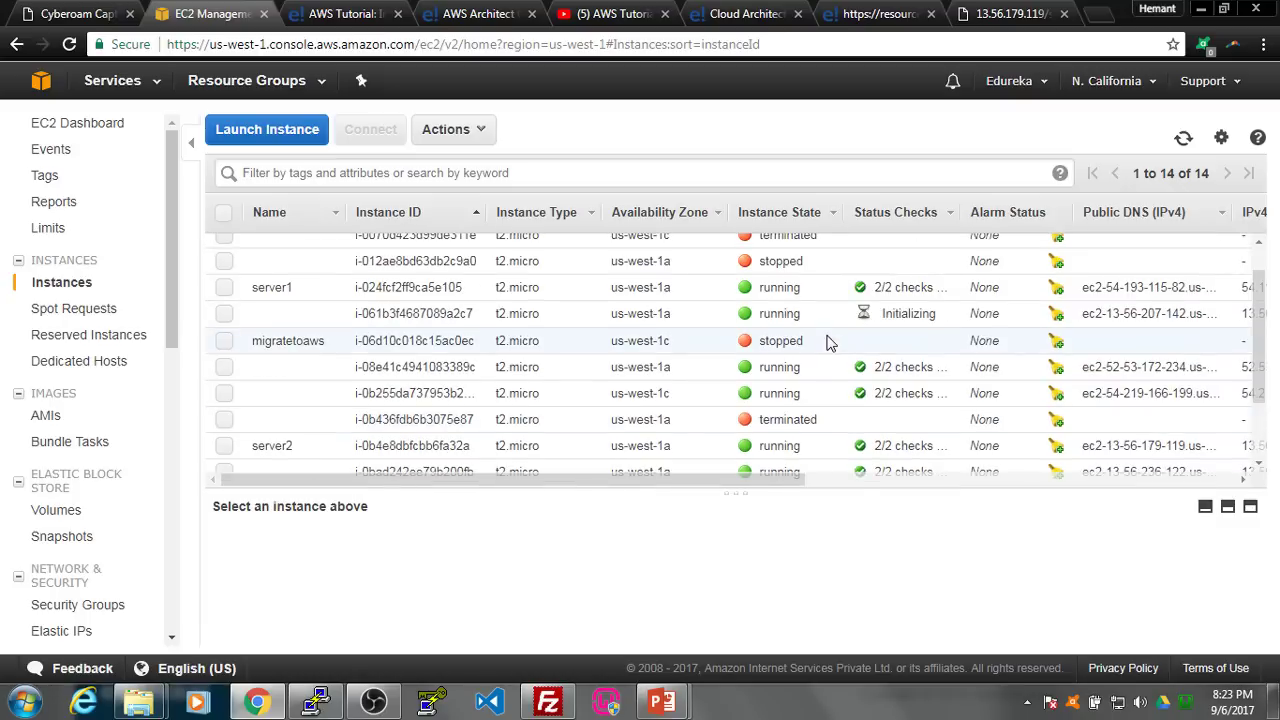
scroll(882, 318, "down", 2)
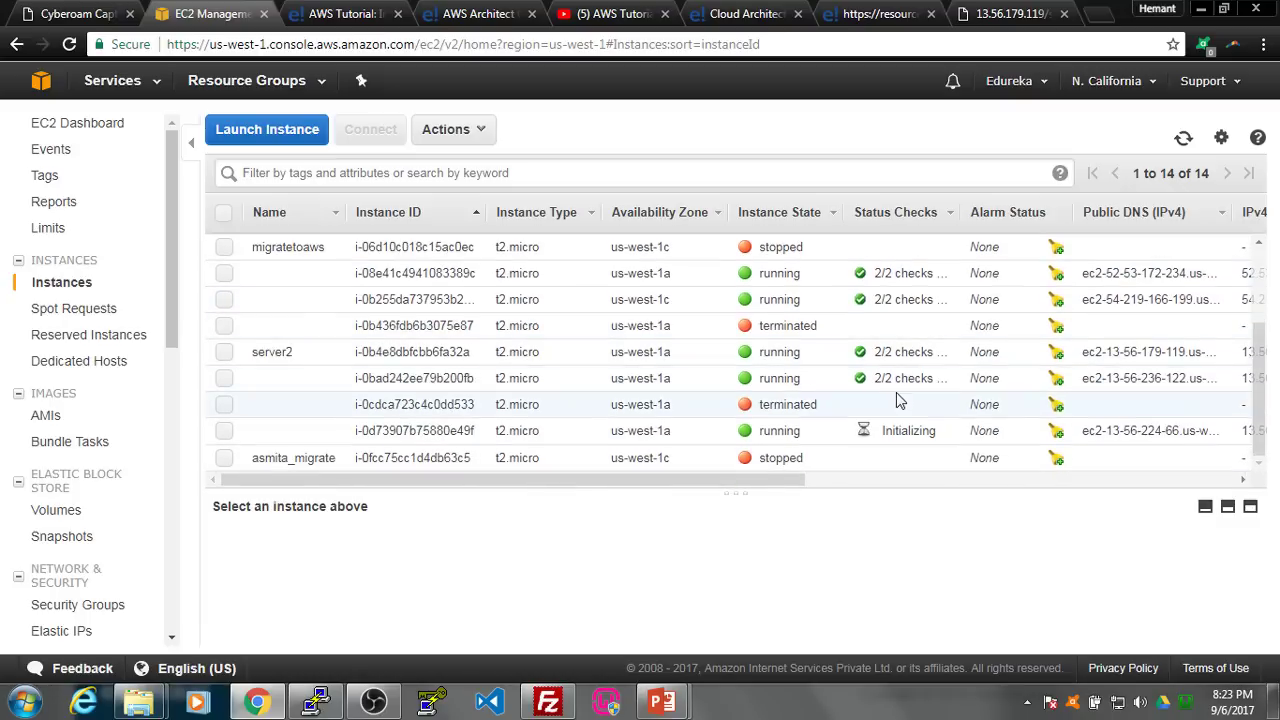
- Open the public IP address of the initializing instance listed below server1 (13.56.207.142) in a new browser tab
scroll(870, 322, "up", 2)
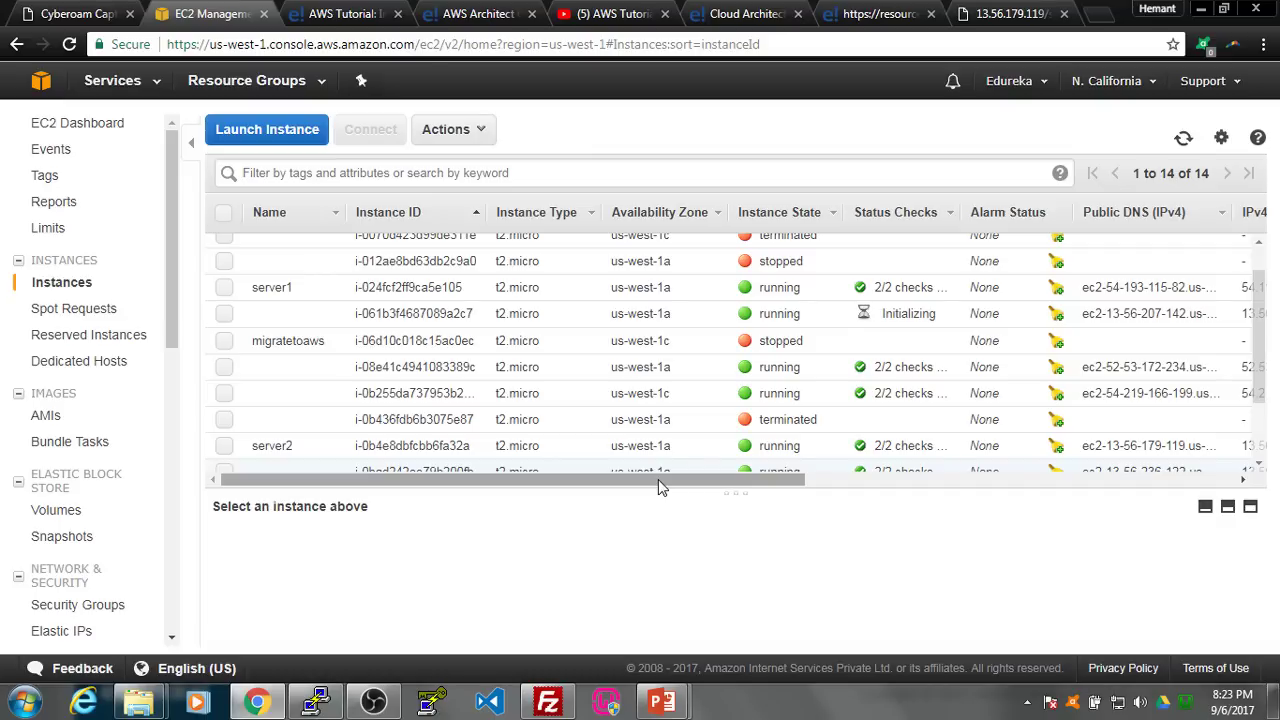
left_click_drag(658, 480, 807, 486)
left_click(992, 314)
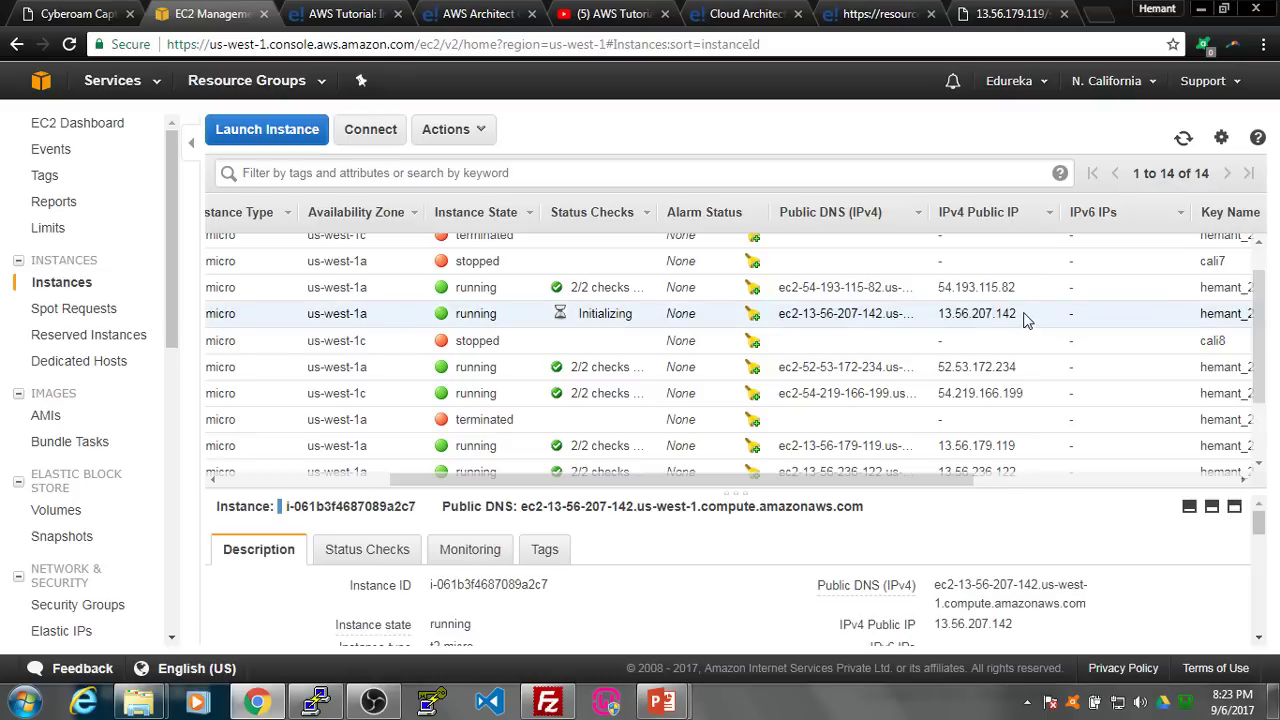
left_click_drag(1022, 316, 934, 315)
key("ctrl+c")
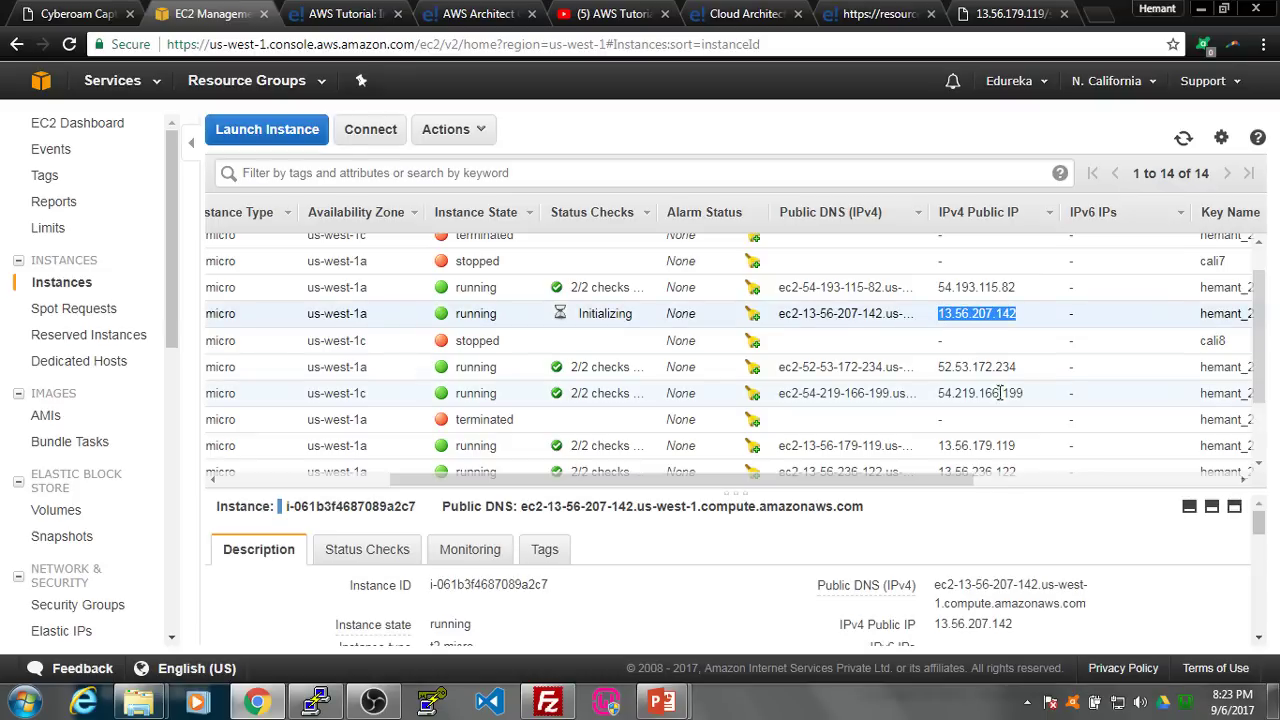
left_click(1100, 16)
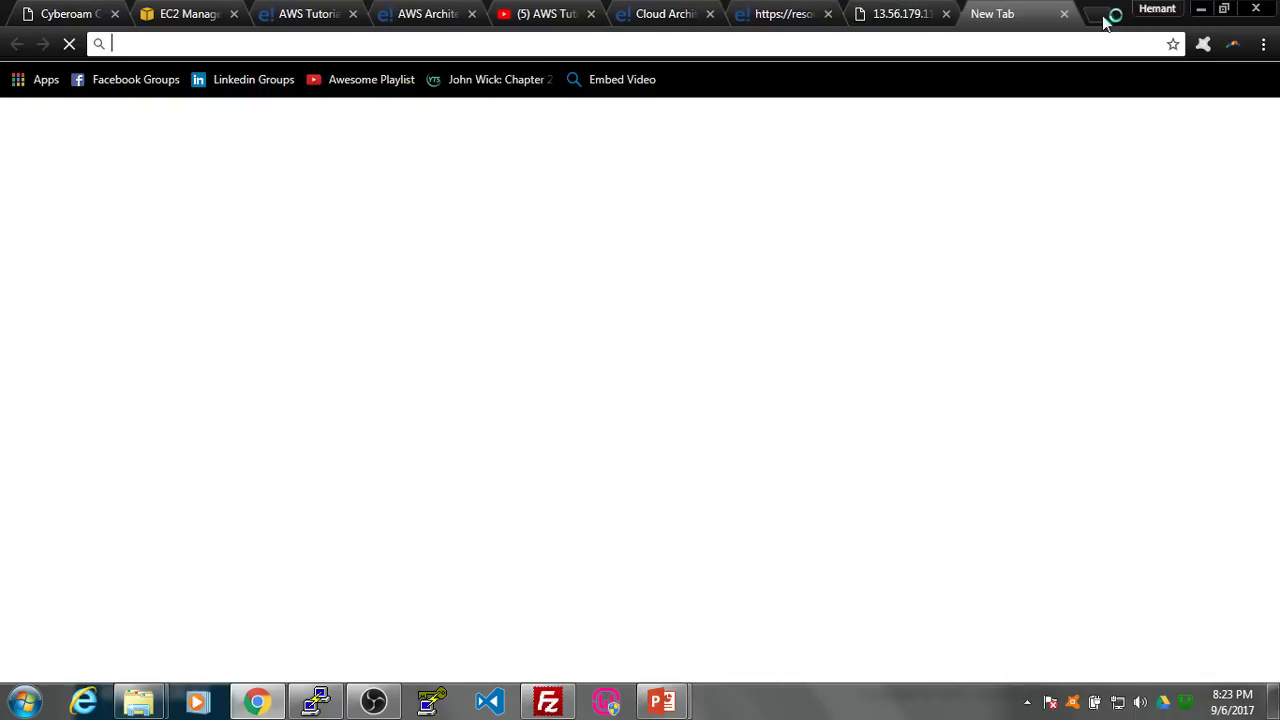
key("ctrl+v")
key("Return")
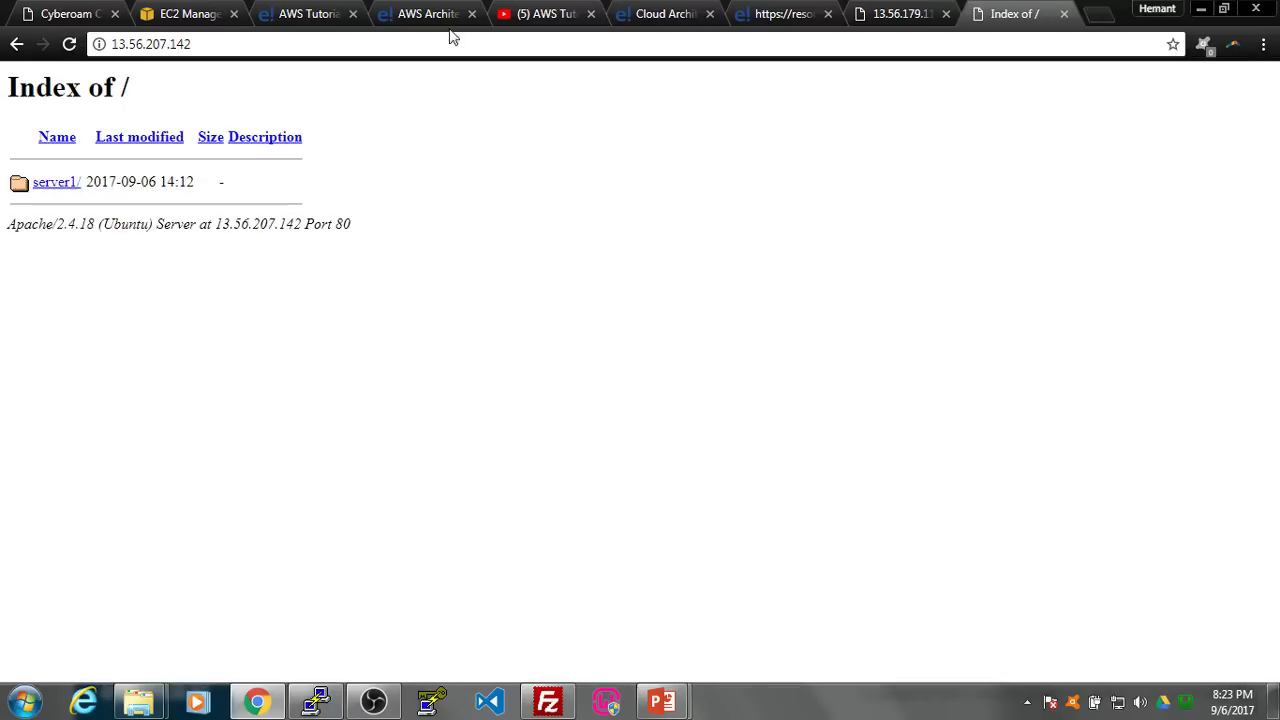
- View the /server1 page of that instance in the browser, and close its tab
left_click(325, 45)
left_click(325, 45)
type("/server")
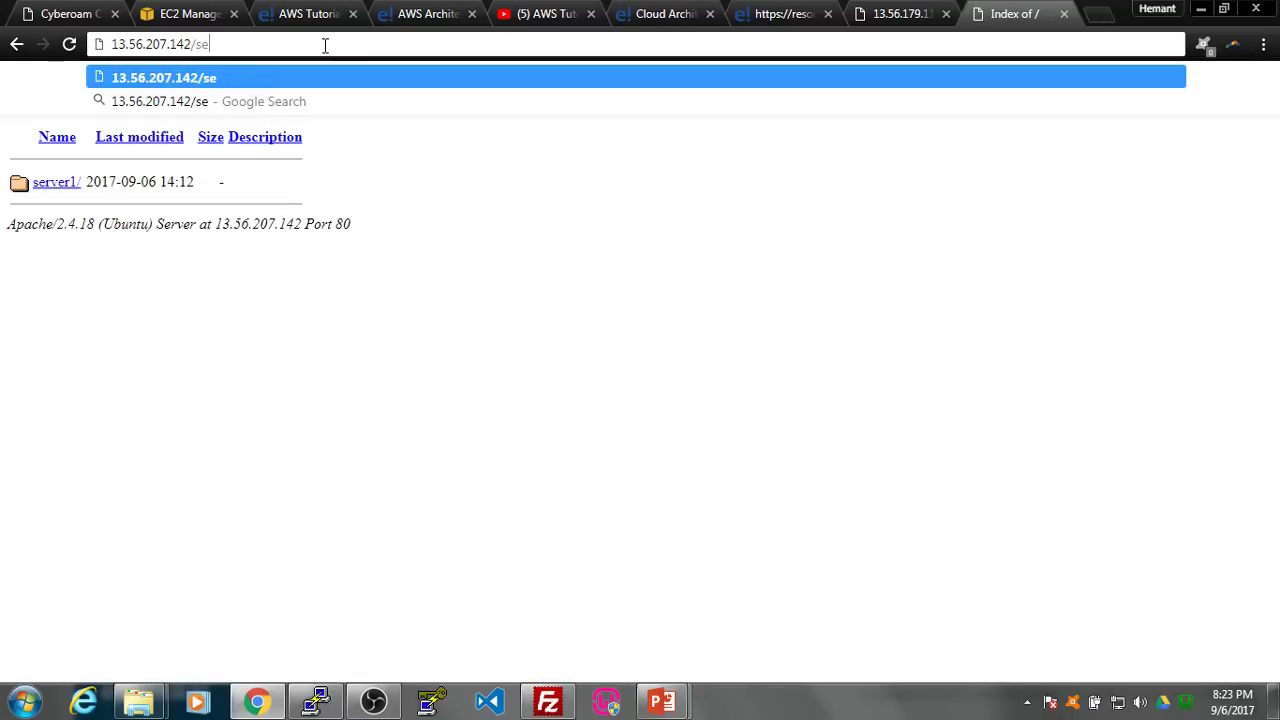
type("1")
key("Return")
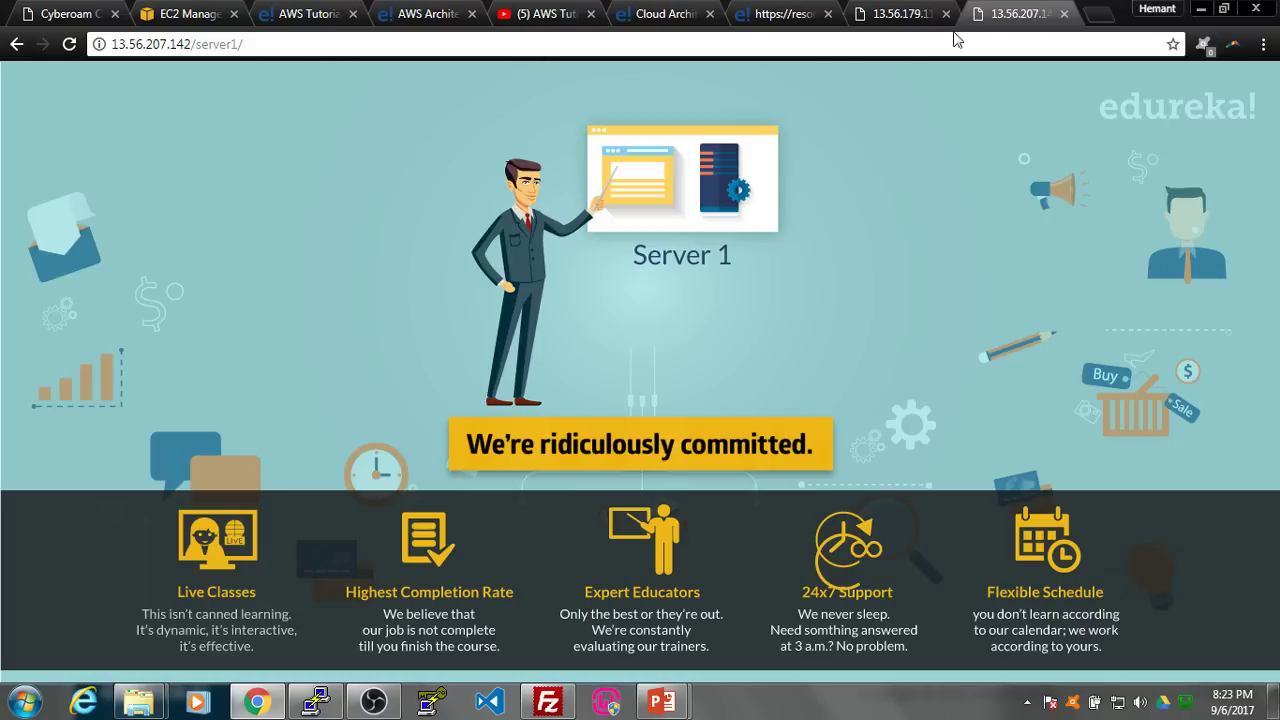
left_click(1064, 14)
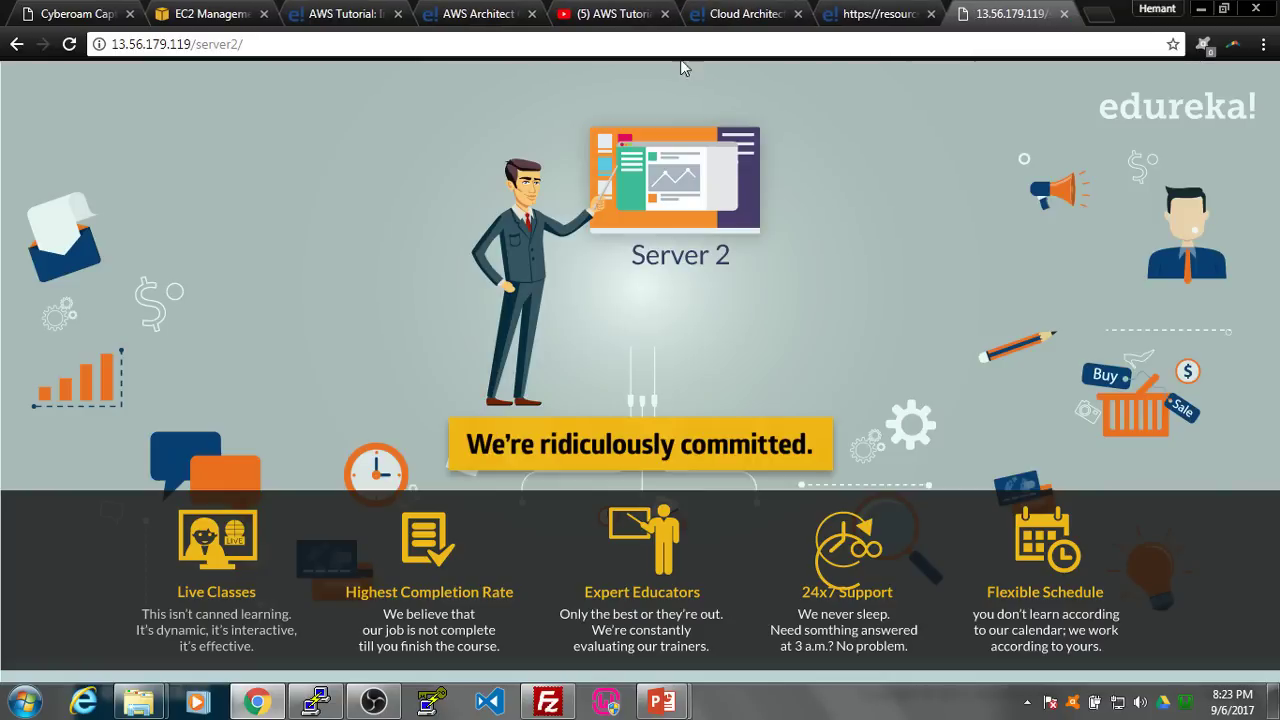
- View the /server2 page of the other initializing instance at 13.56.224.66 in a new tab, and close the tab
left_click(195, 12)
scroll(532, 358, "down", 2)
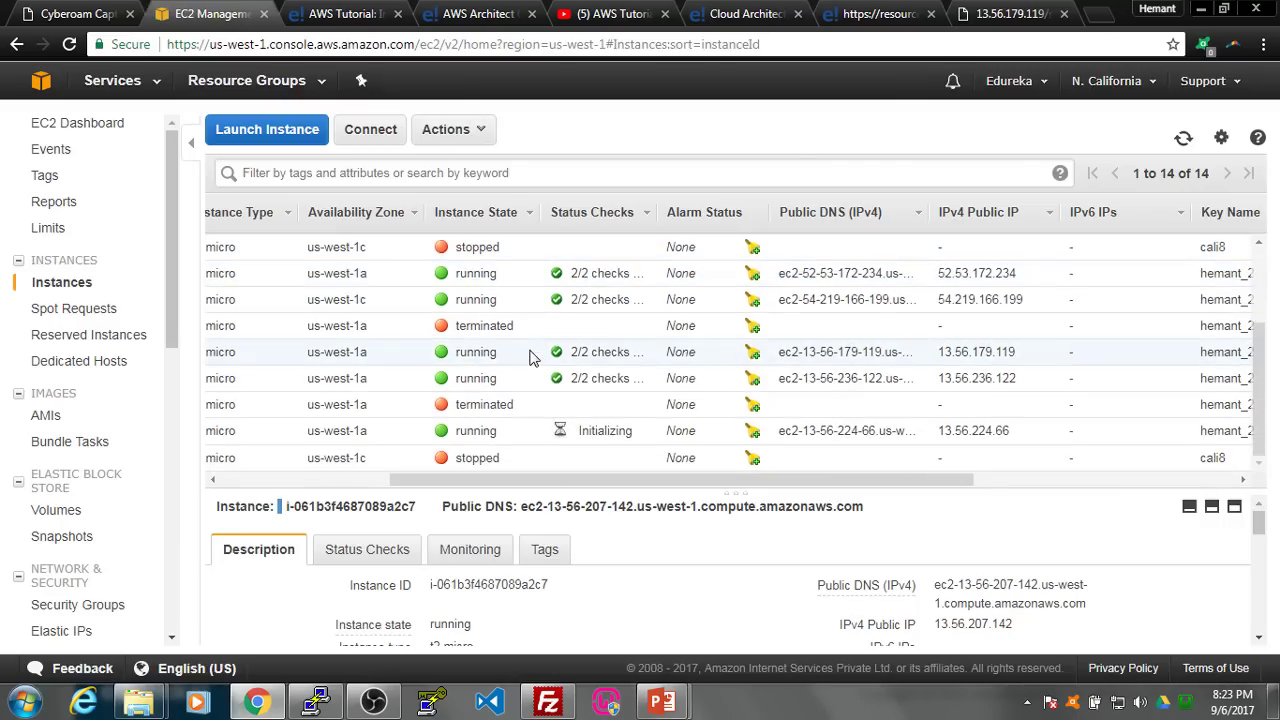
double_click(981, 430)
key("ctrl+c")
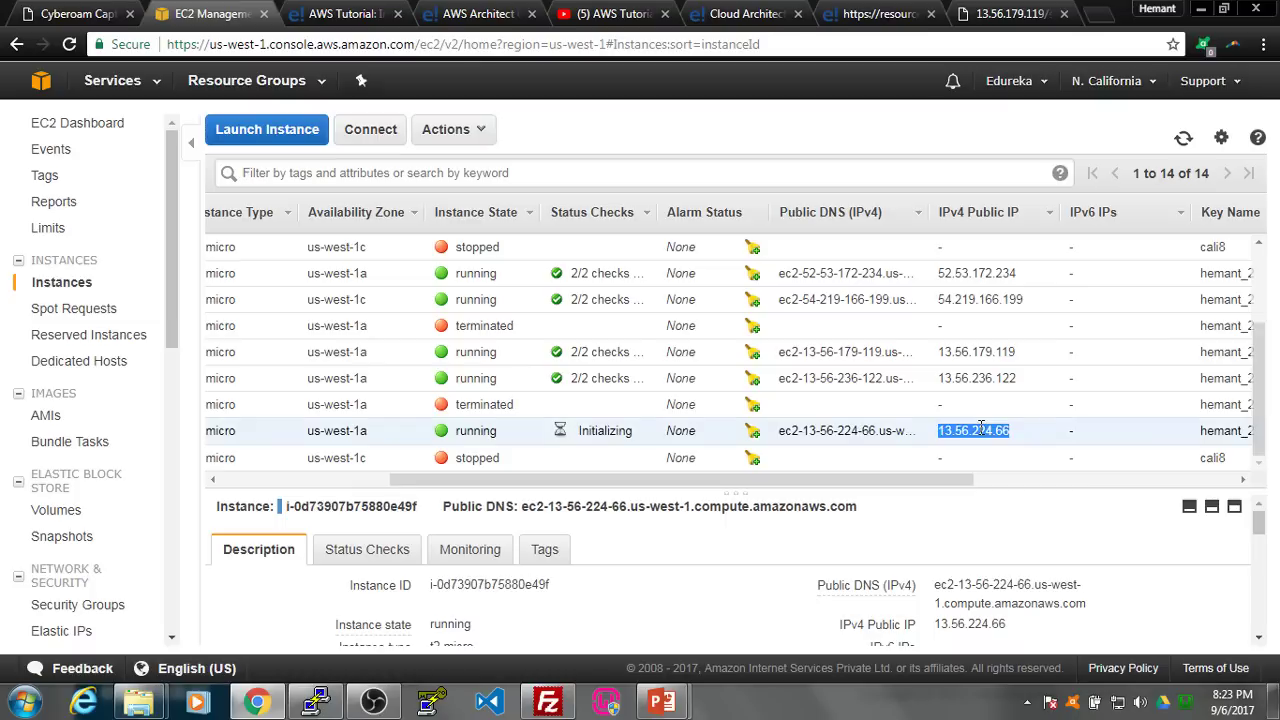
left_click(1106, 18)
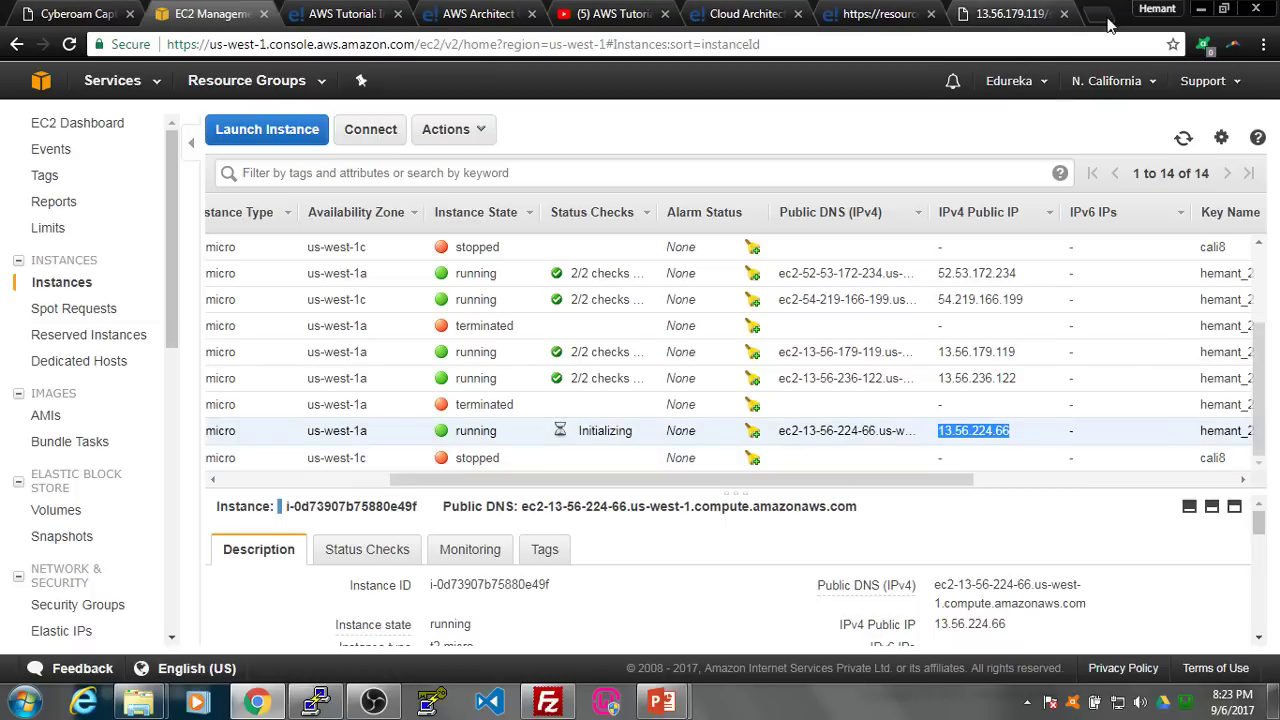
key("ctrl+v")
type("/serv")
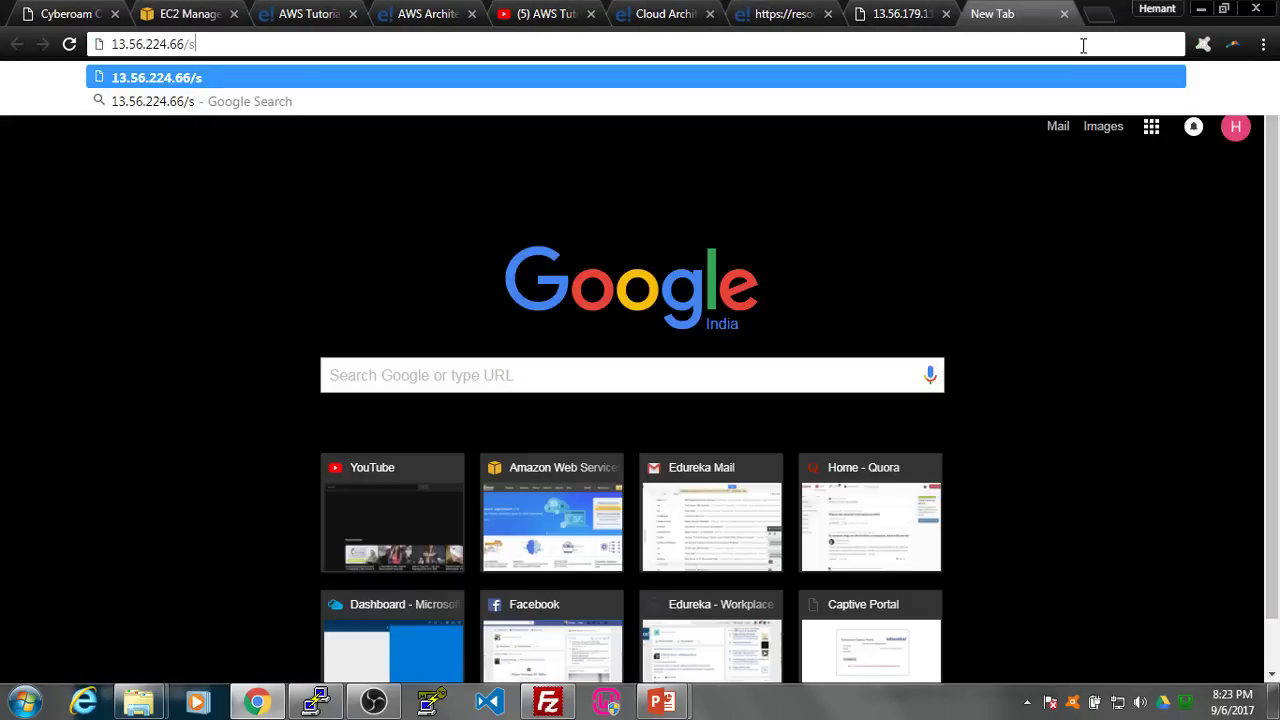
type("er2")
key("Return")
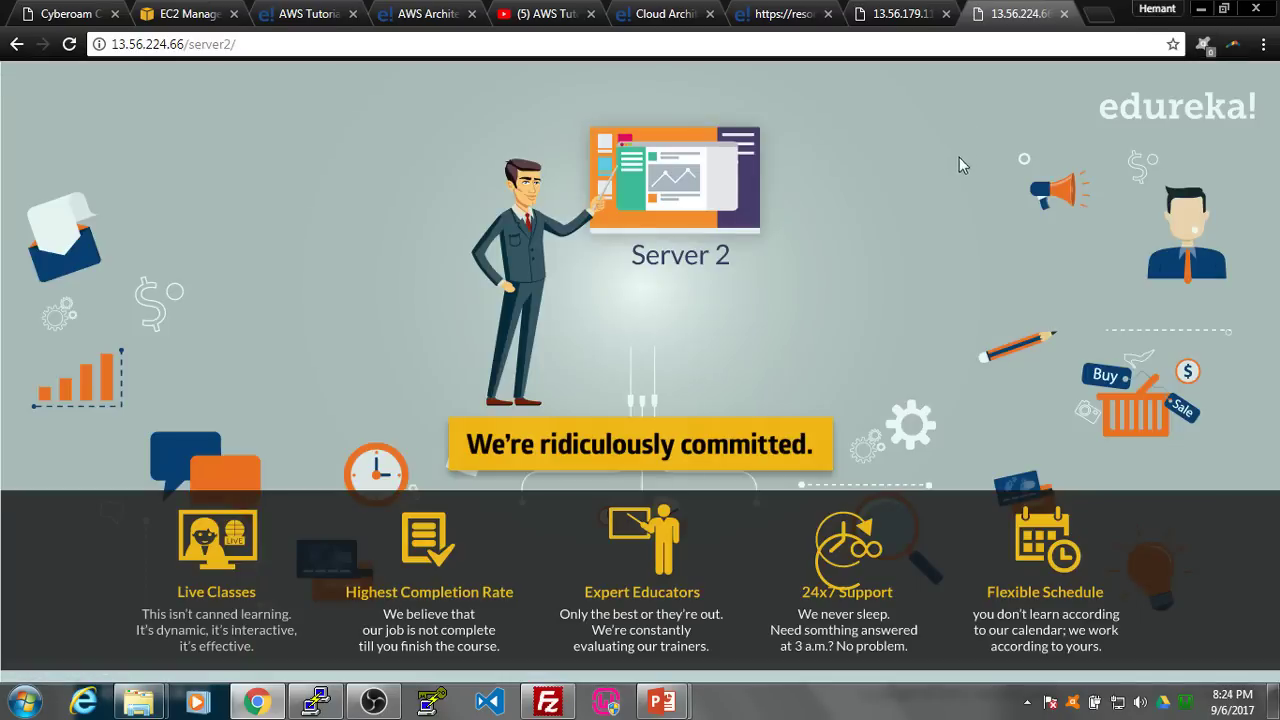
left_click(1064, 14)
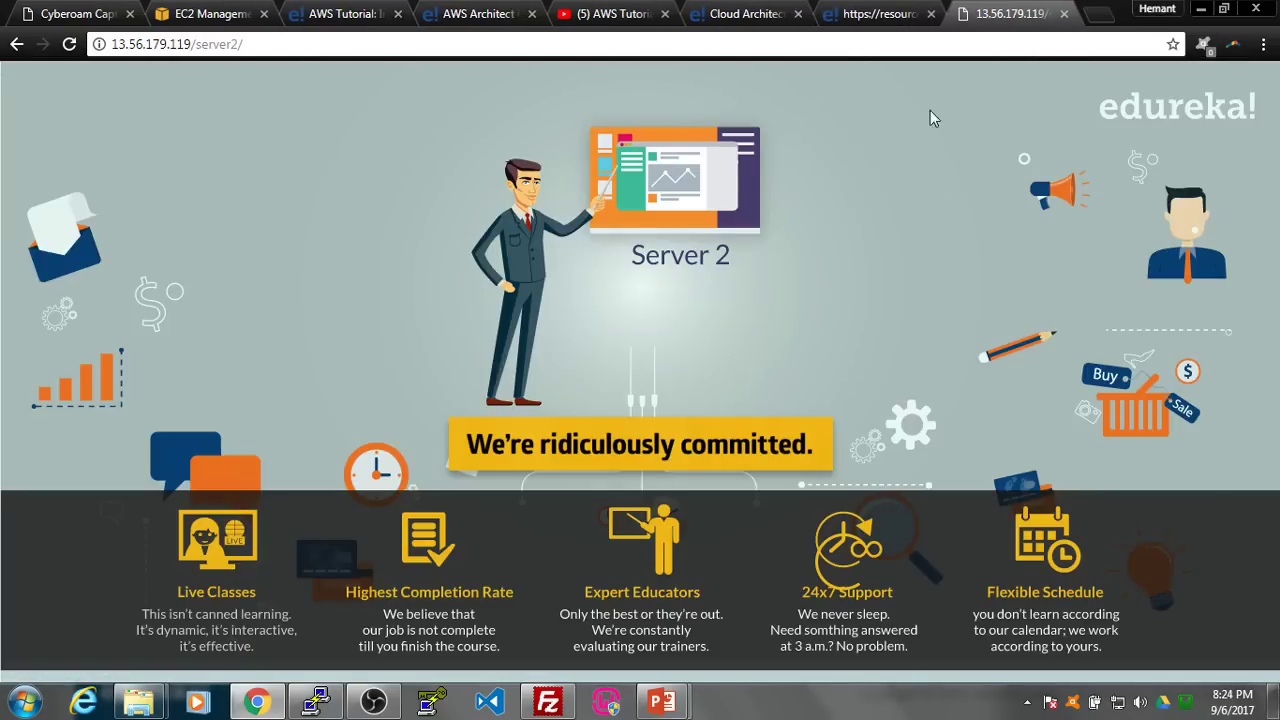
- Return to the EC2 instances list, and switch to the PowerPoint slide show on Auto Scaling
left_click(215, 14)
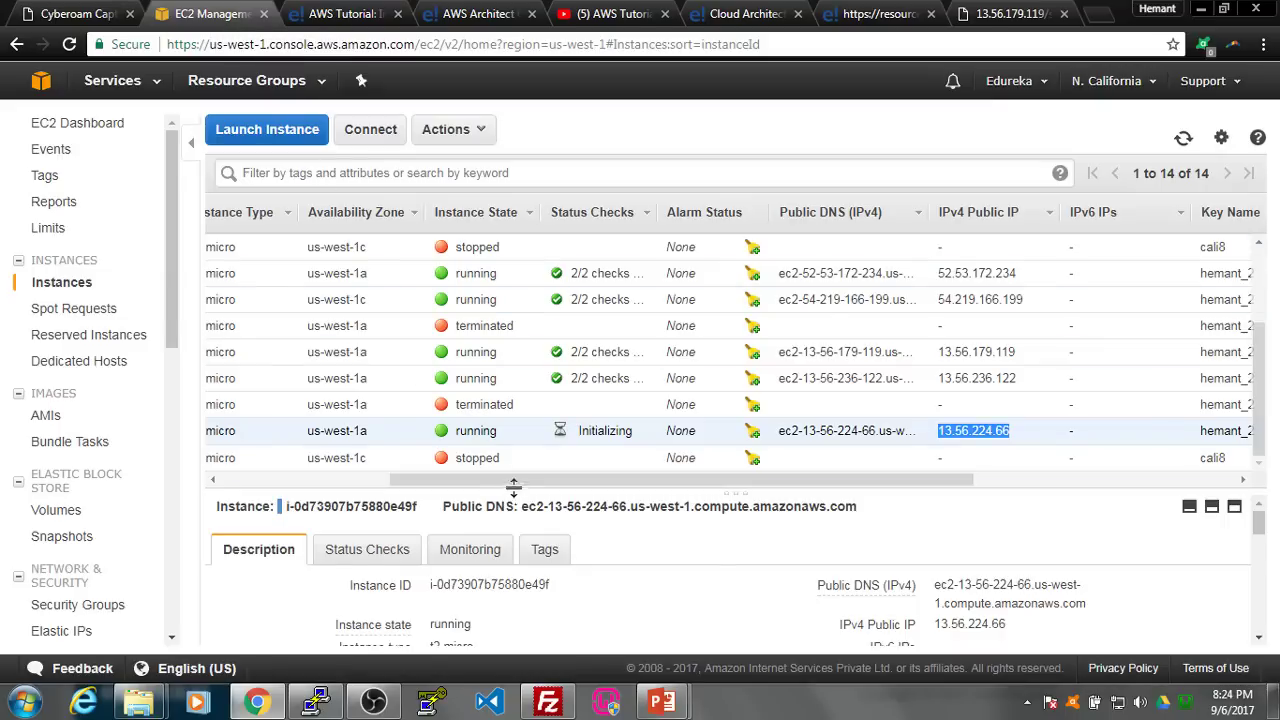
left_click_drag(518, 482, 323, 462)
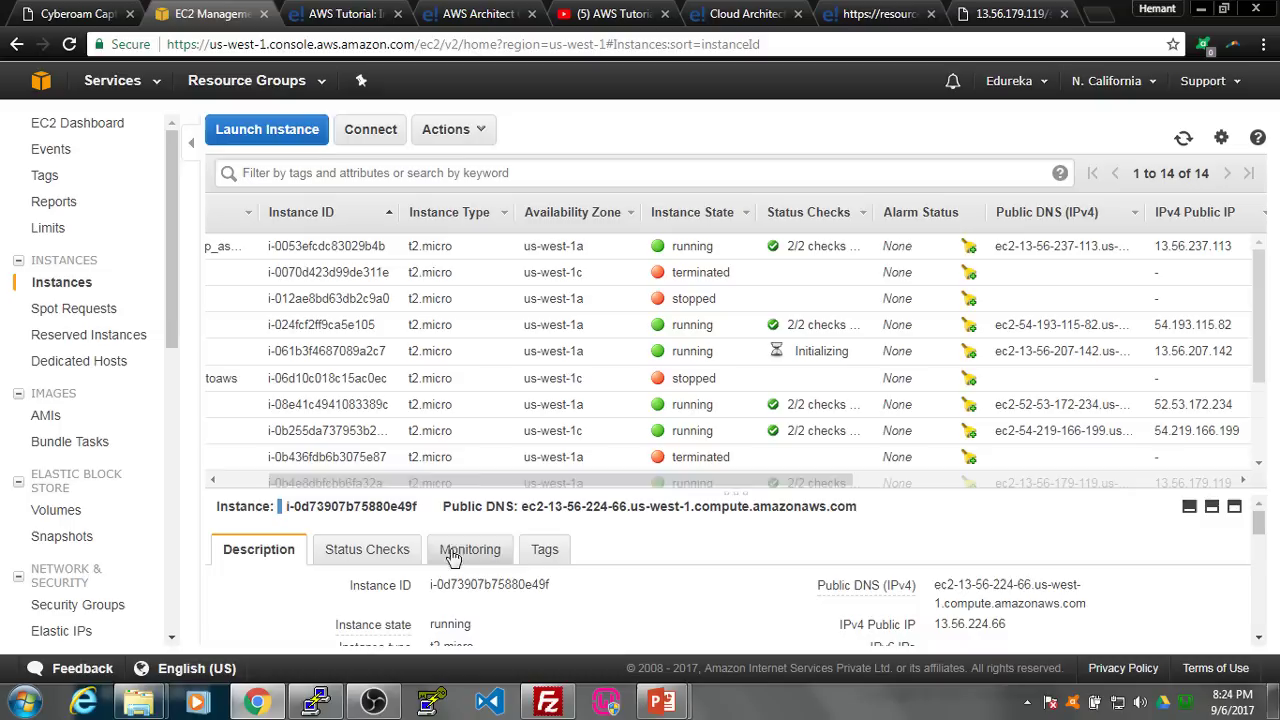
mouse_move(688, 702)
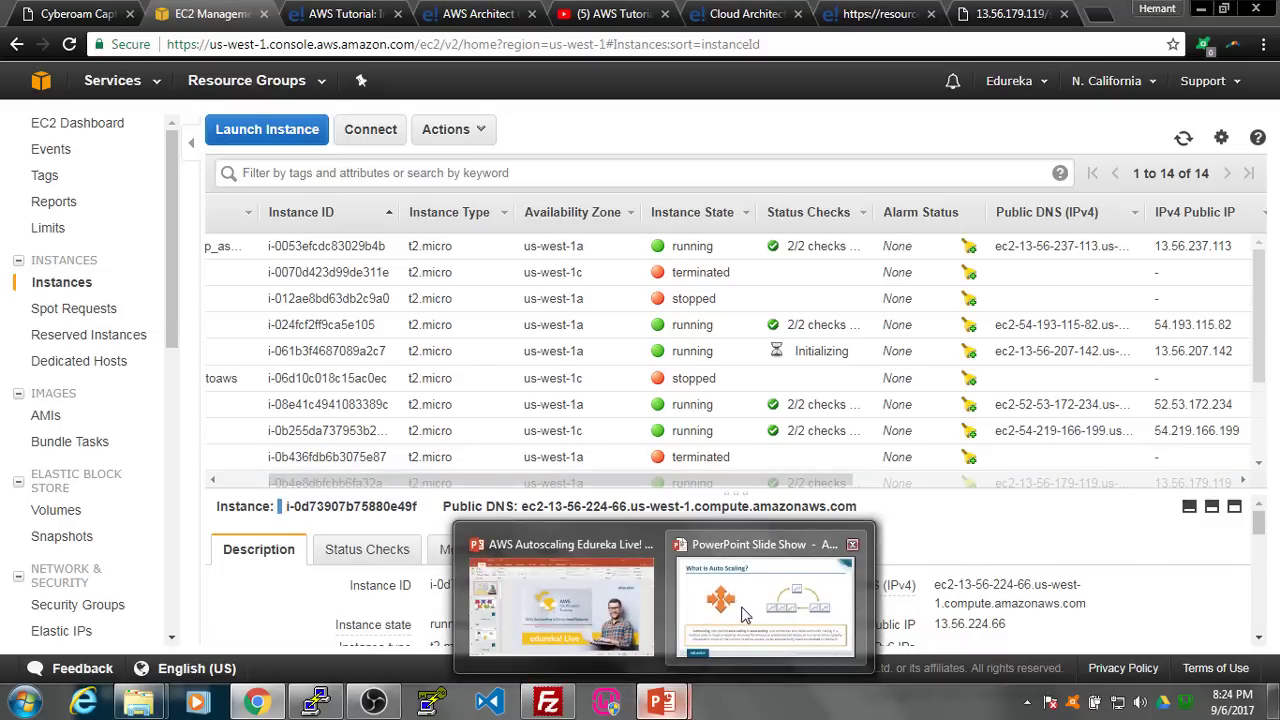
left_click(745, 615)
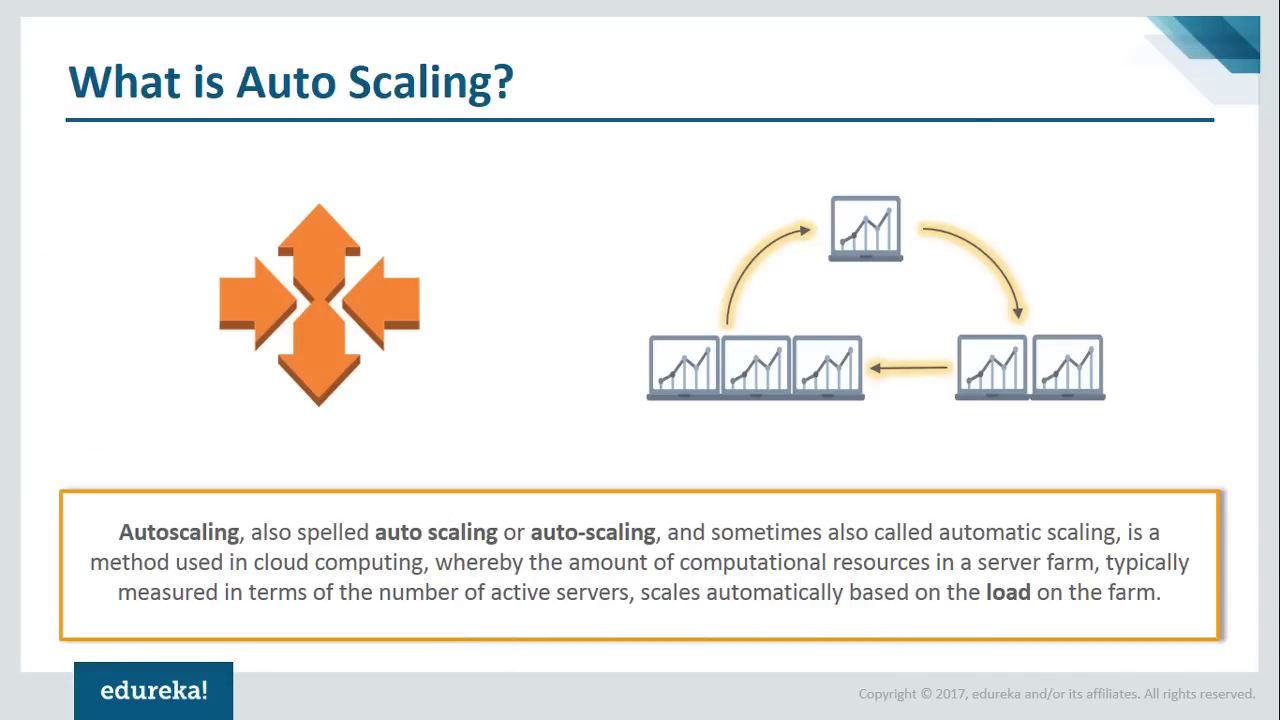
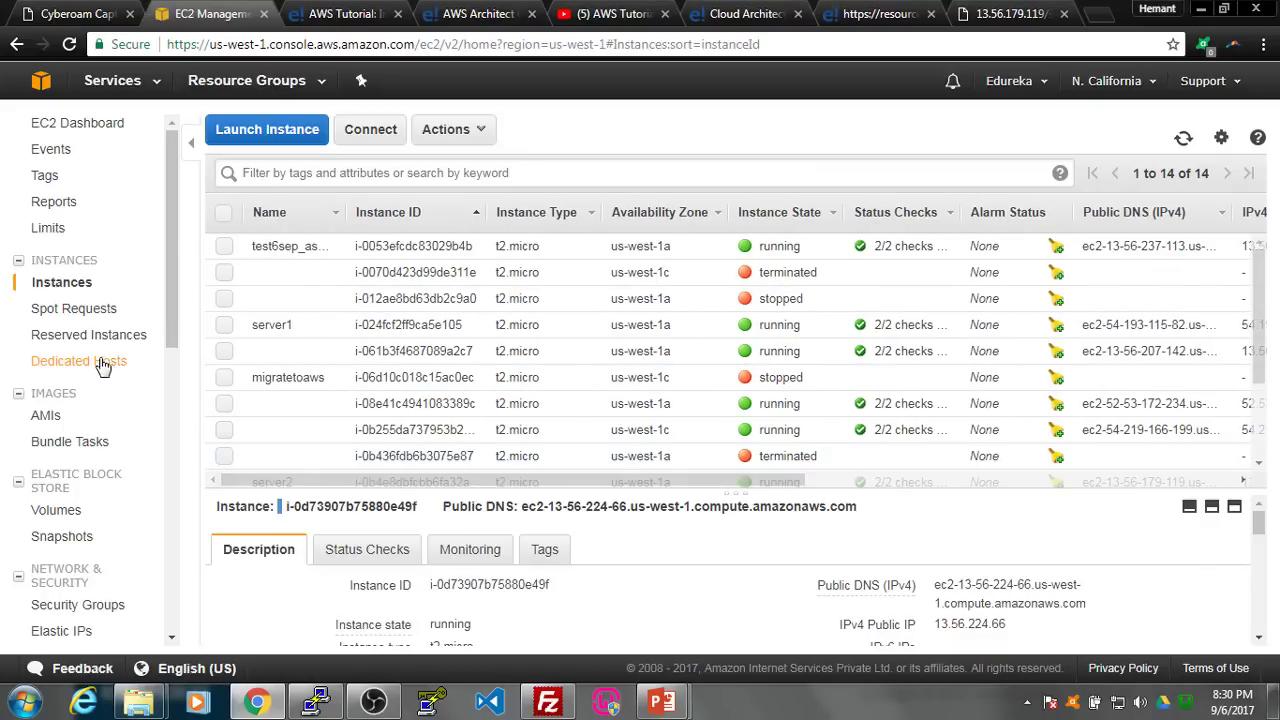
- Start creating a new Application Load Balancer from the EC2 load balancers list
scroll(94, 372, "down", 3)
left_click(76, 485)
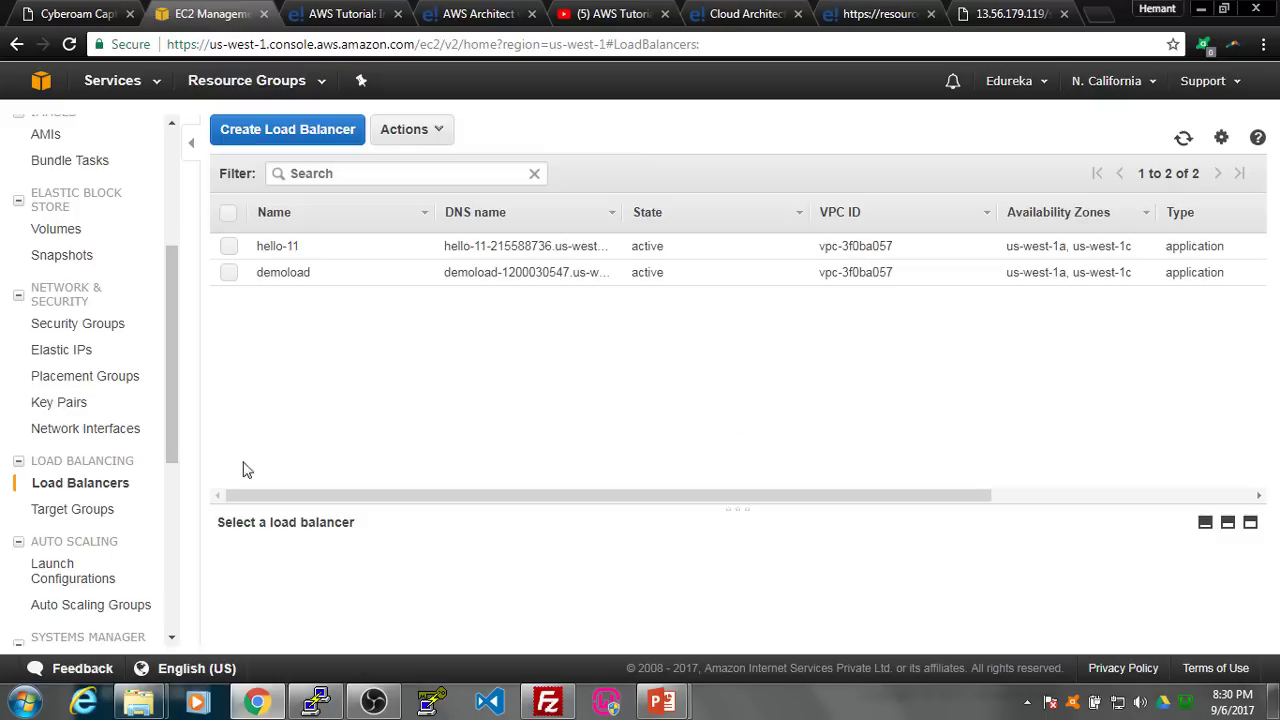
left_click(232, 139)
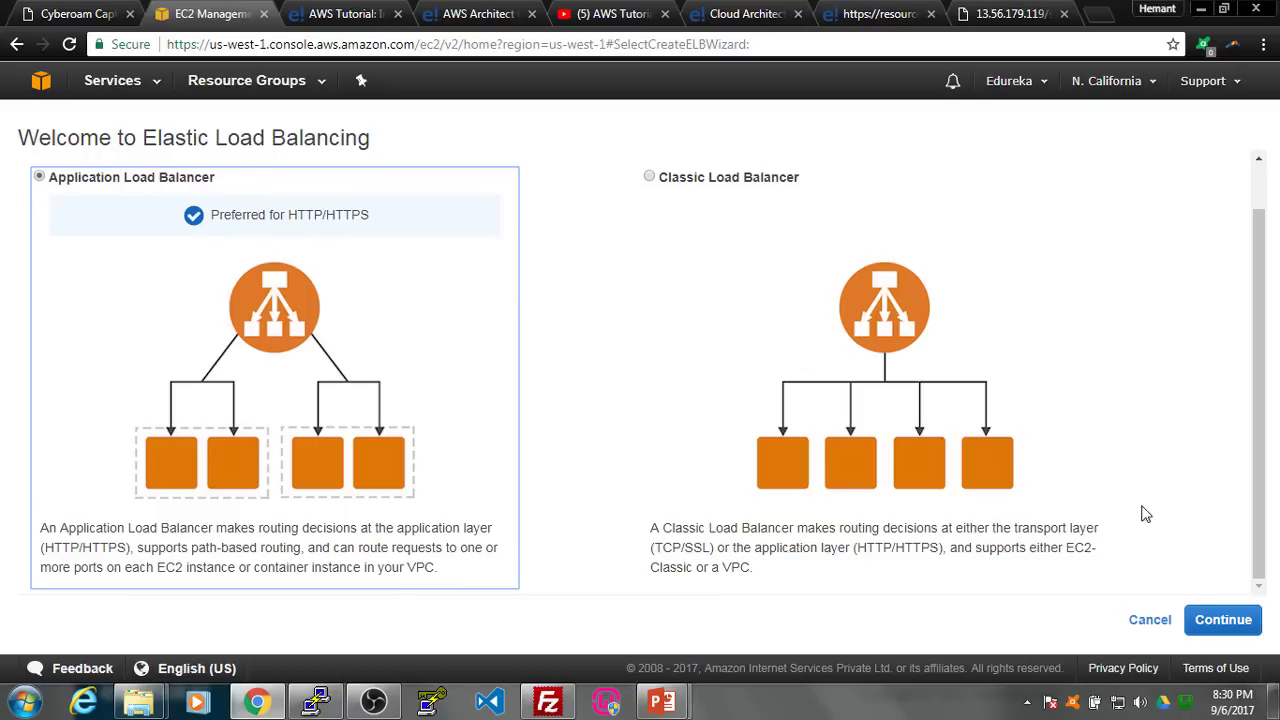
left_click(1198, 620)
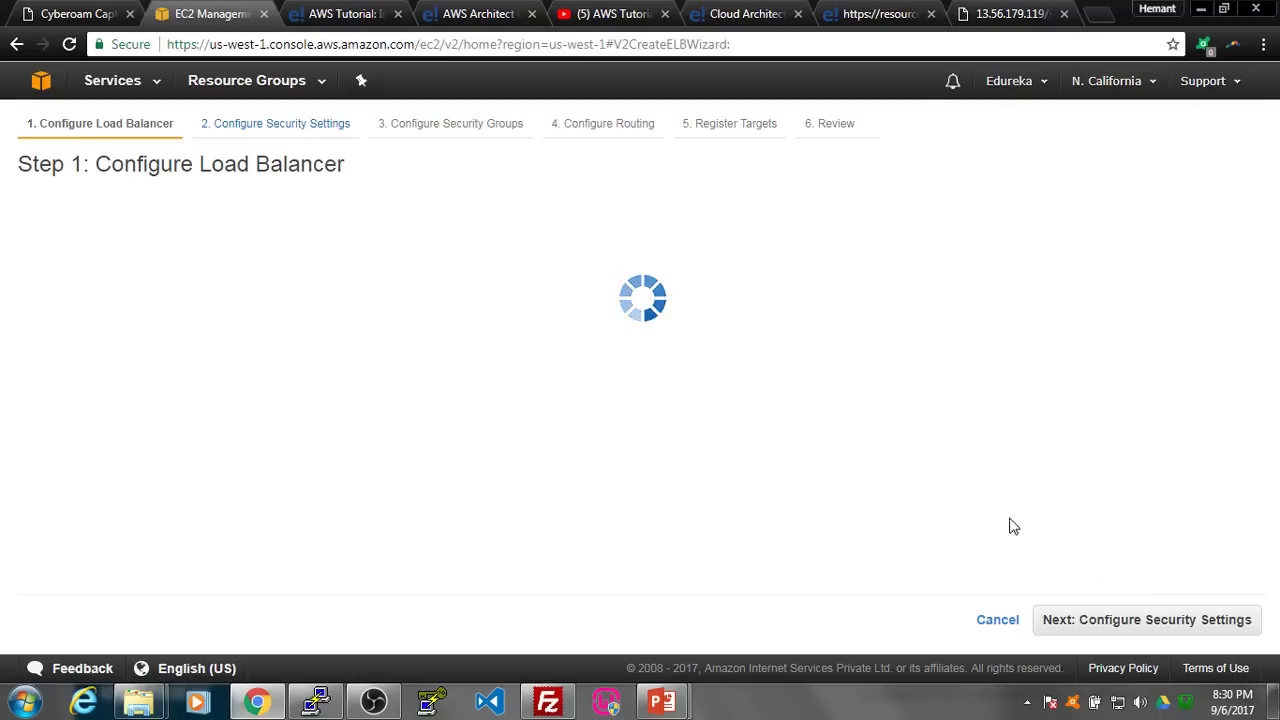
- Name the load balancer liveloadbalancer and enable the us-west-1a and us-west-1c availability zones in the default VPC
left_click(361, 288)
type("liveloadbalancer")
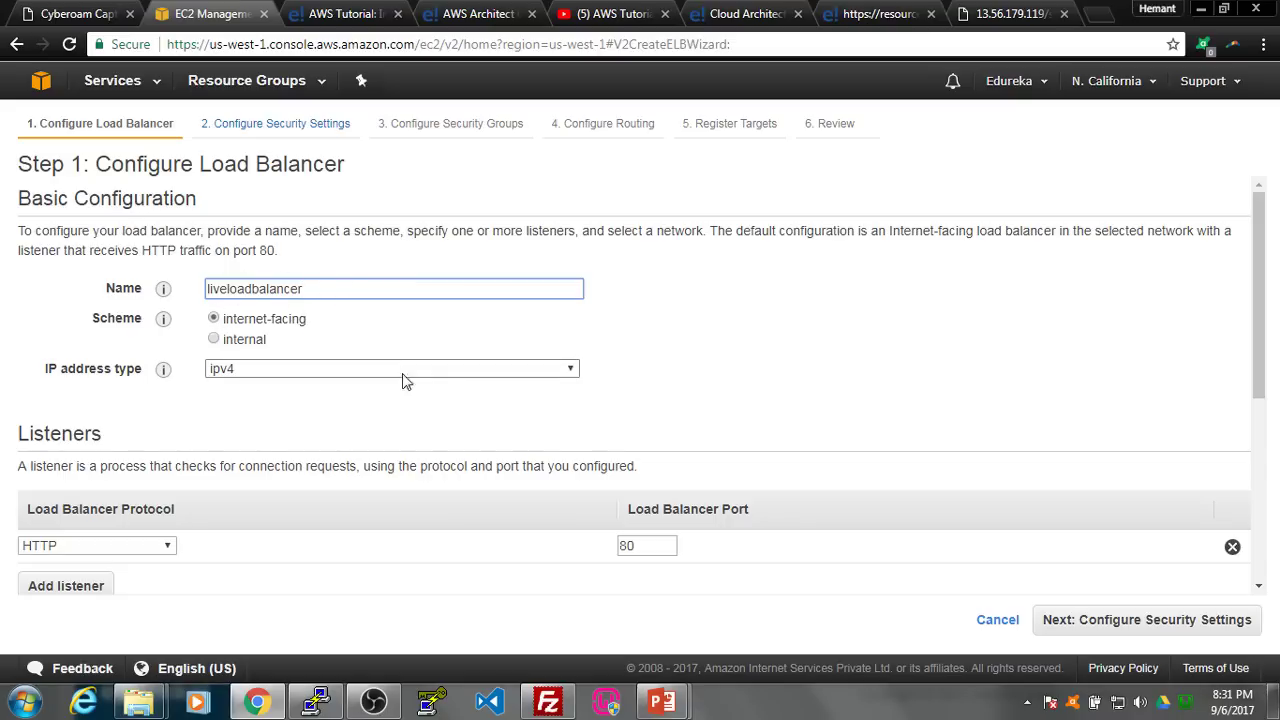
scroll(418, 423, "down", 2)
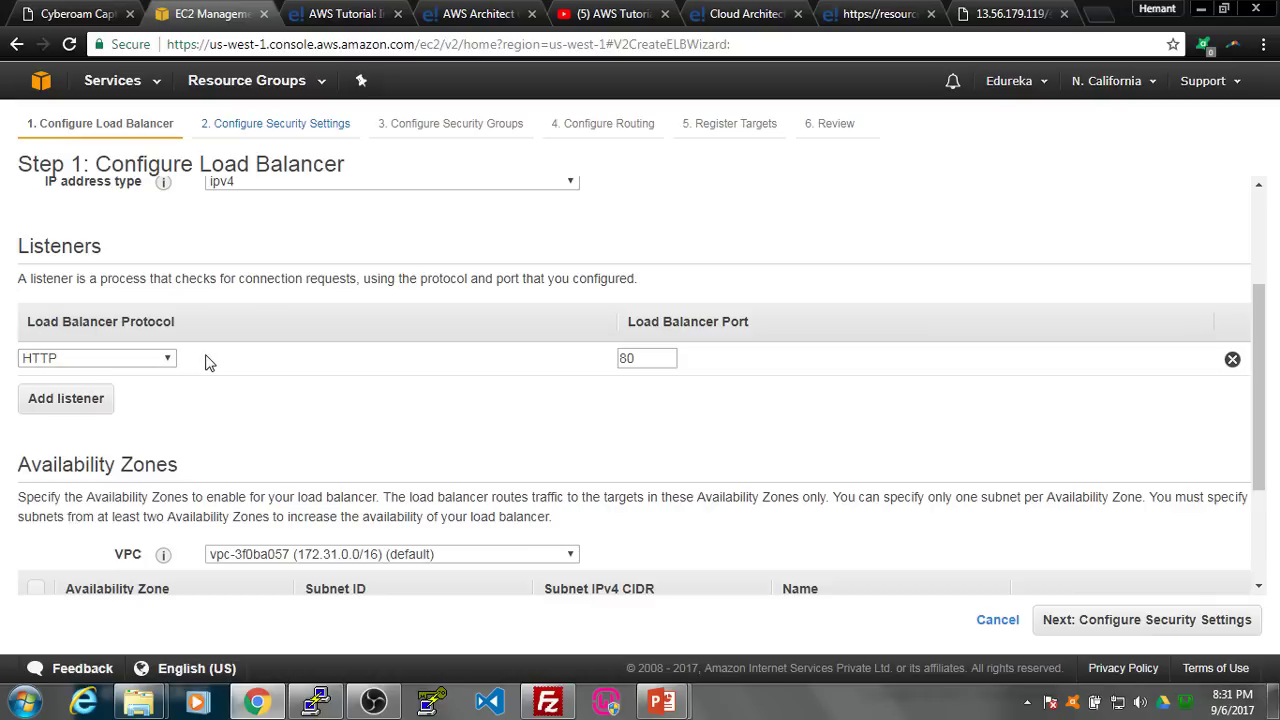
scroll(390, 360, "down", 2)
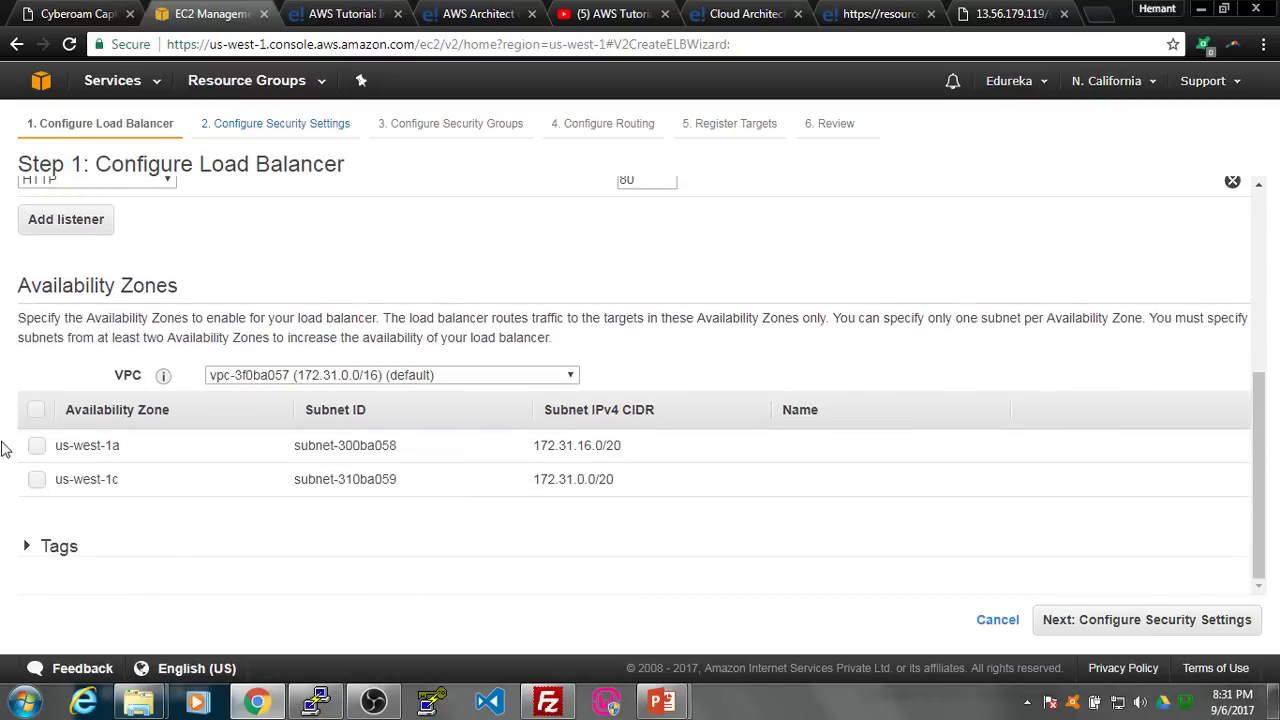
left_click(38, 446)
left_click(38, 479)
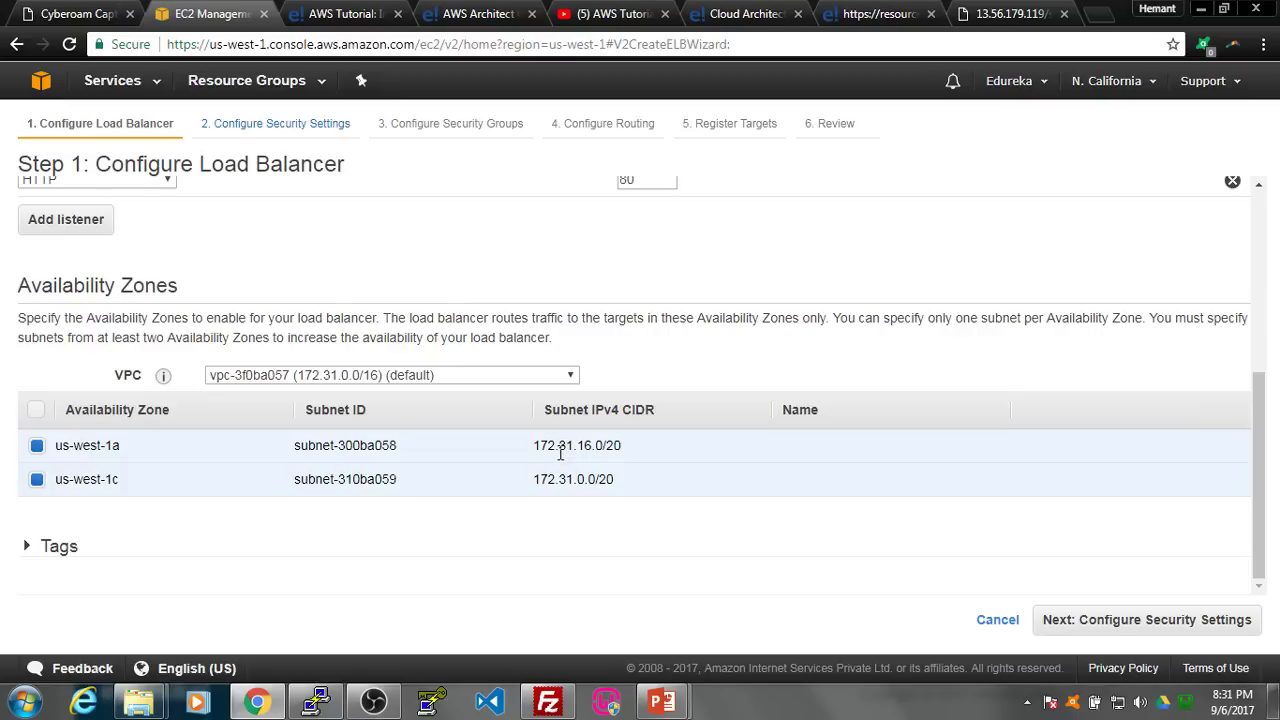
left_click(1108, 627)
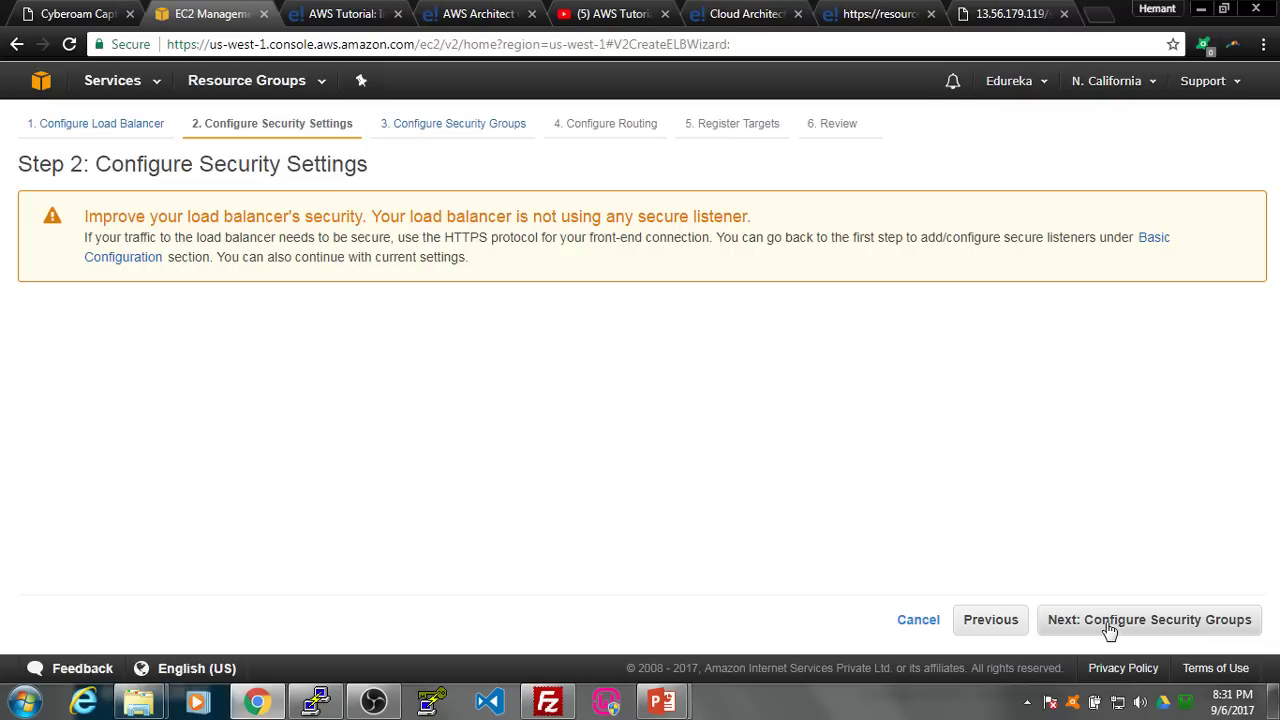
- Continue without a secure listener and assign a new security group with an HTTP rule to the load balancer
left_click(1108, 627)
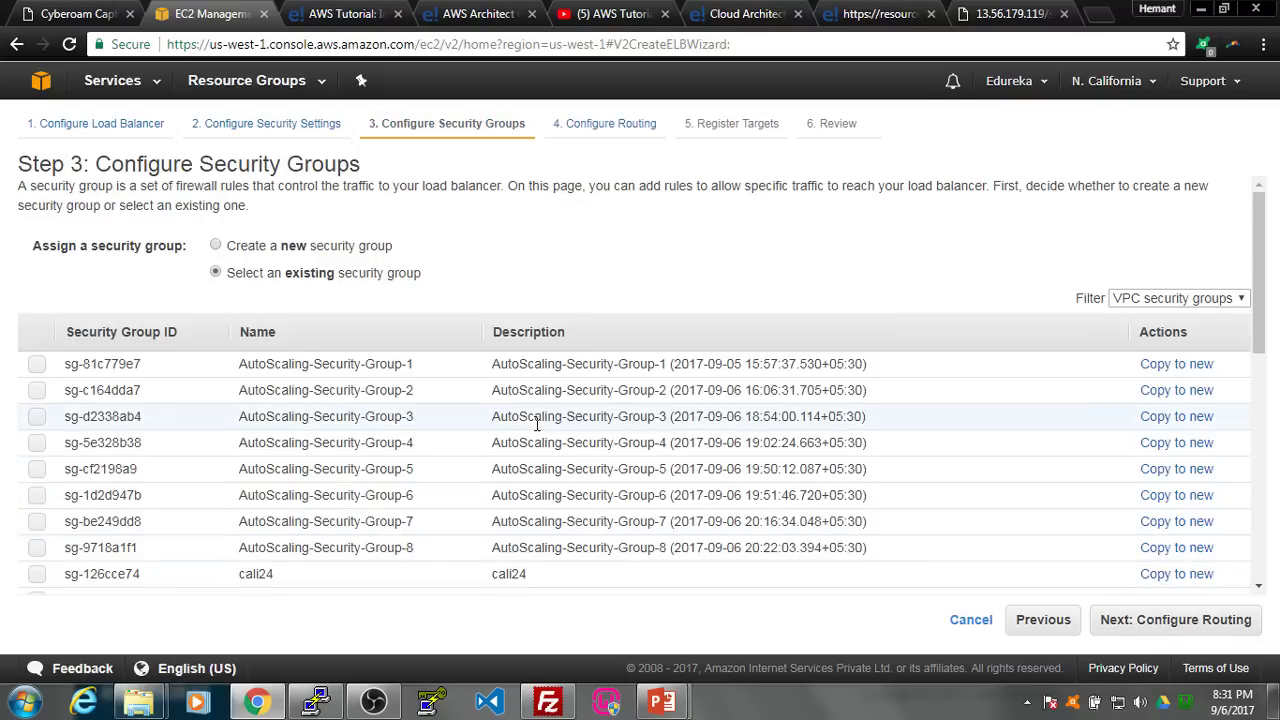
left_click(229, 249)
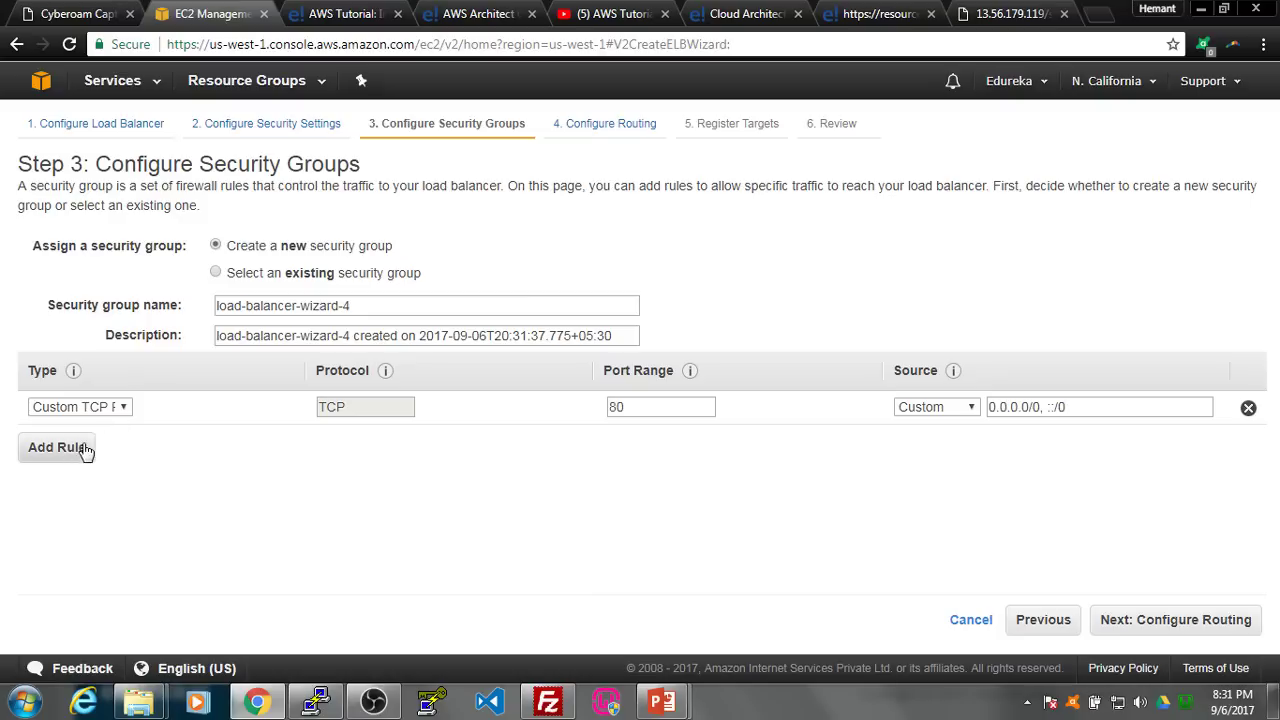
left_click(118, 408)
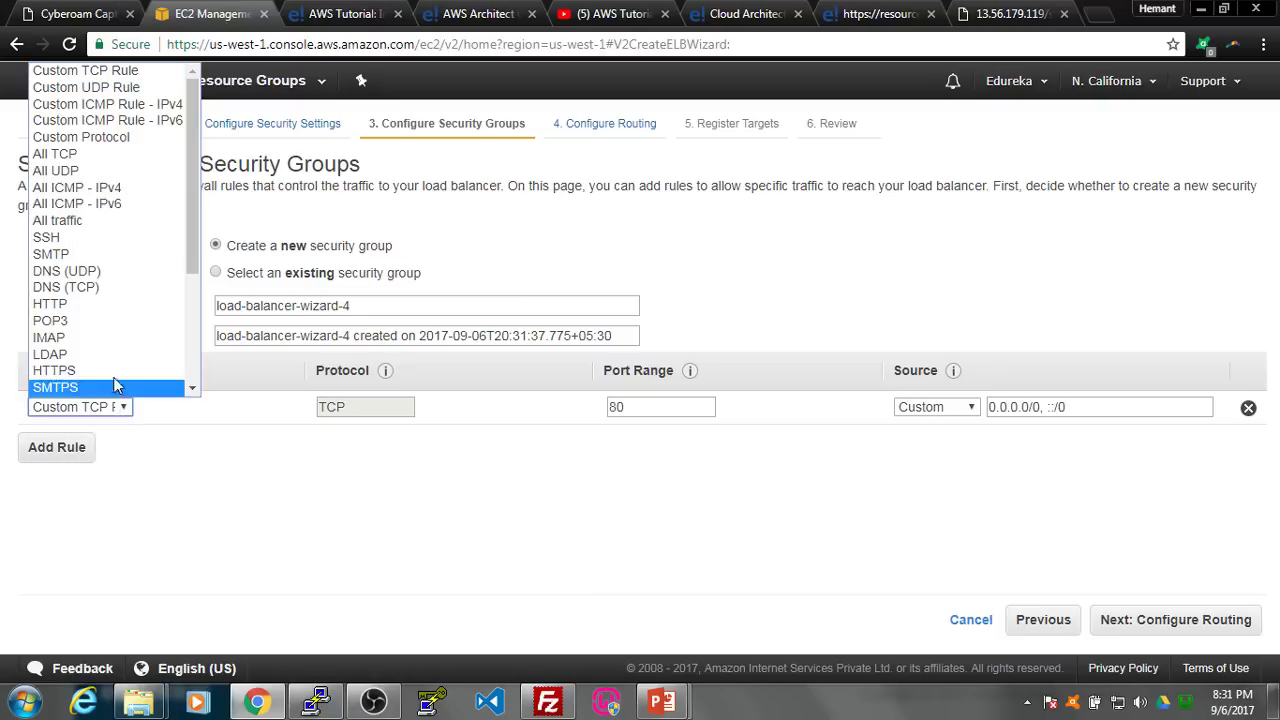
left_click(105, 304)
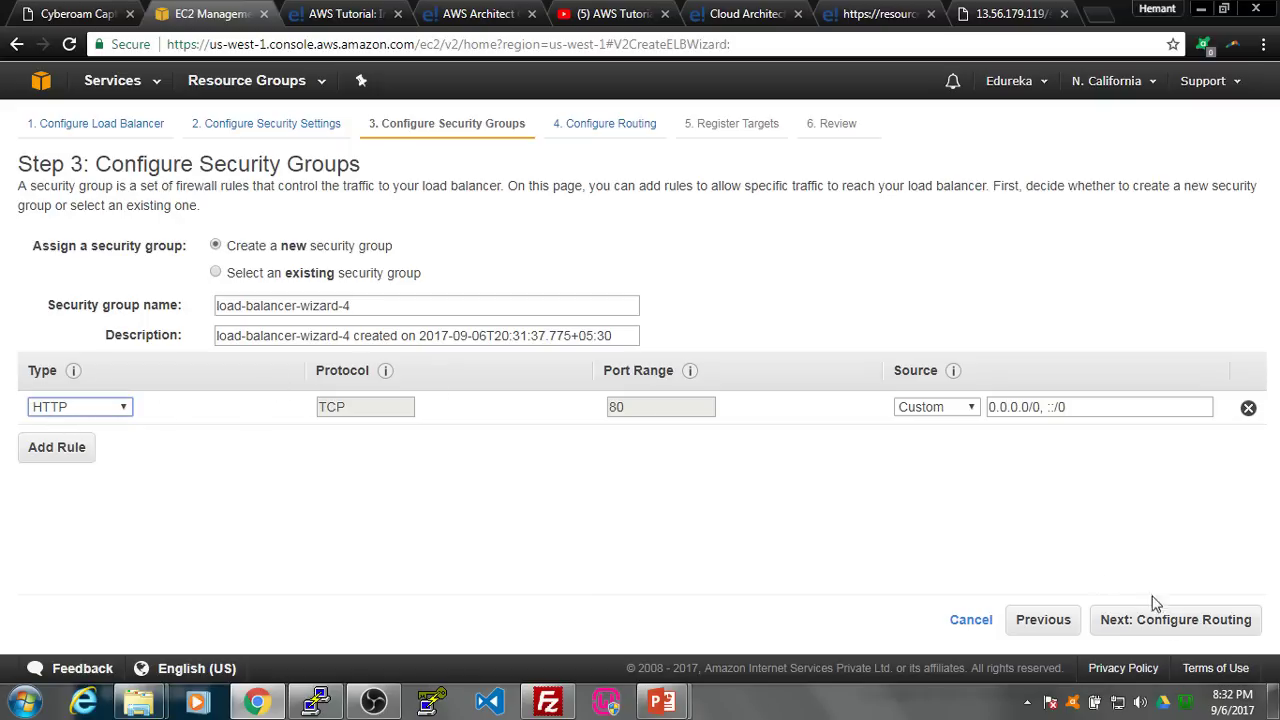
left_click(1182, 624)
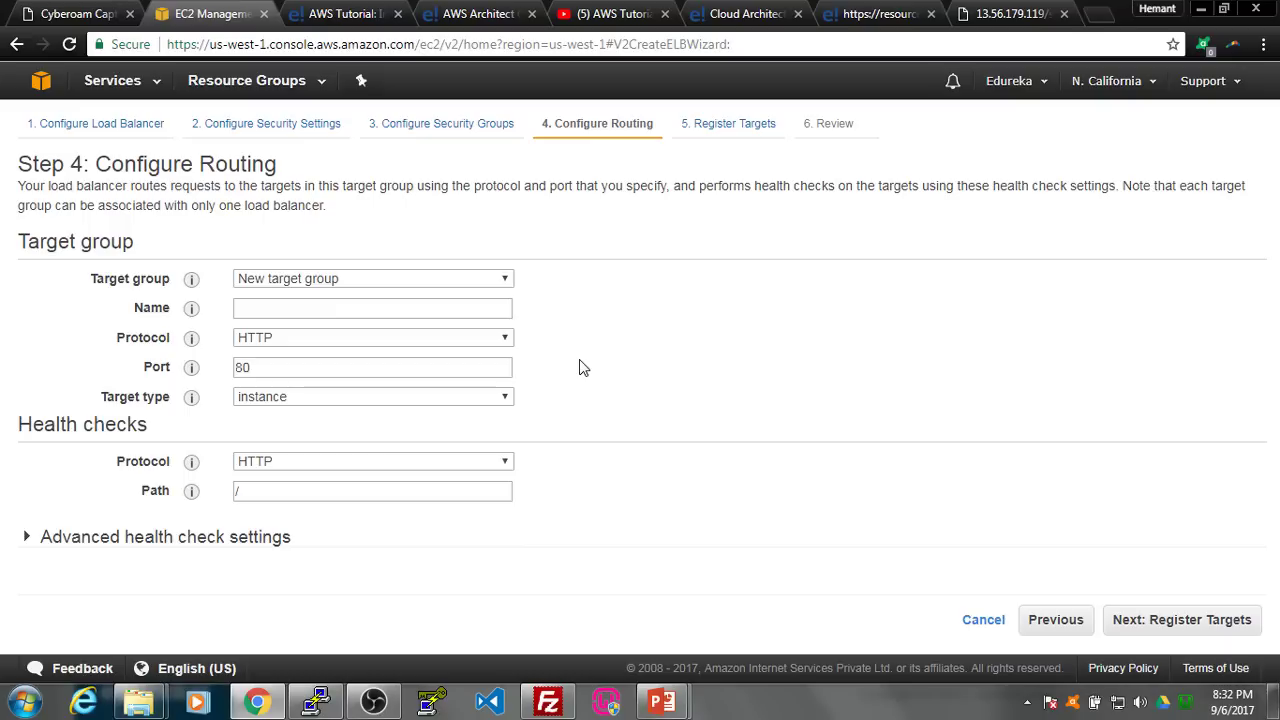
- Name the new target group liveauto1 and proceed to the instances available for target registration
left_click(368, 311)
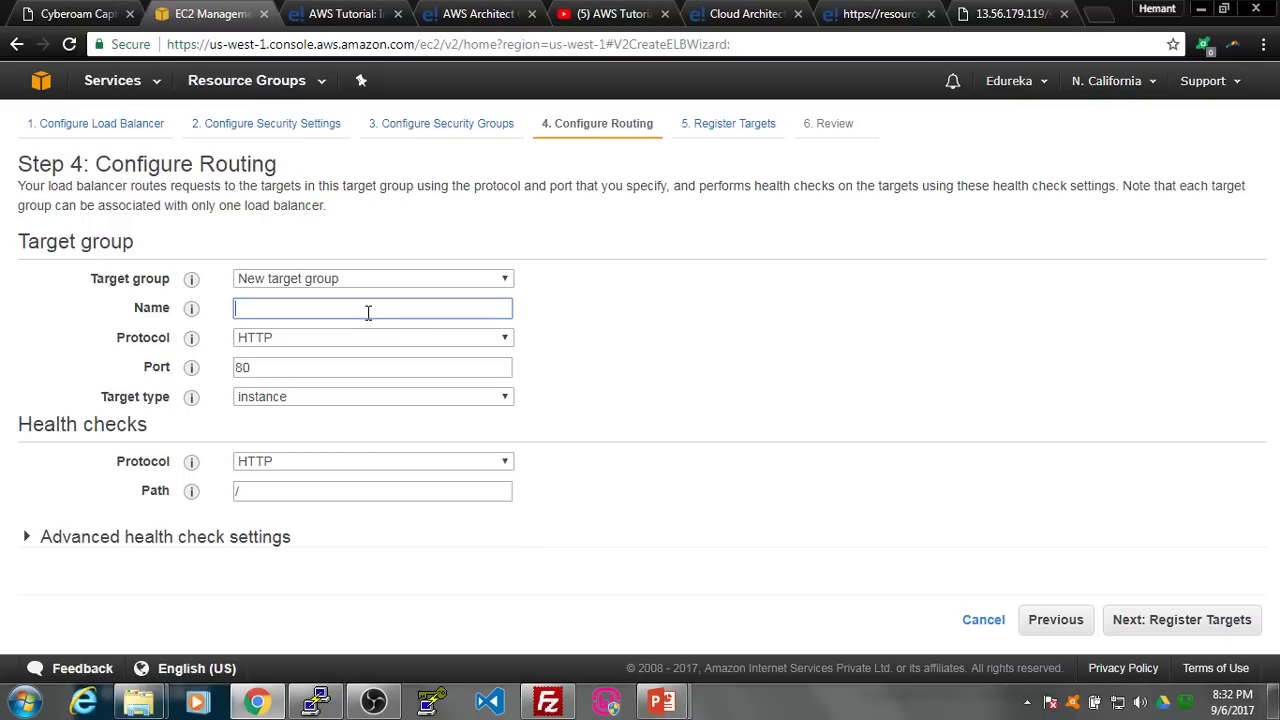
type("au")
type("liveau")
type("to1")
left_click(1207, 624)
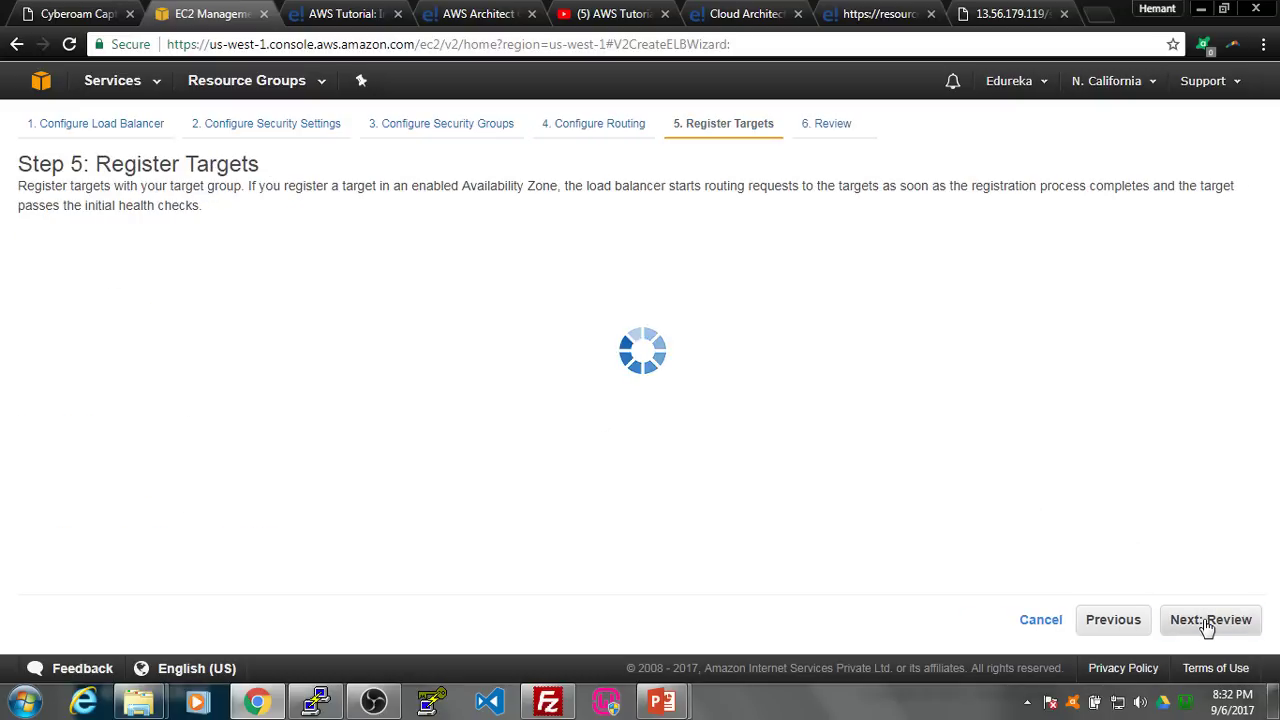
scroll(1160, 545, "down", 3)
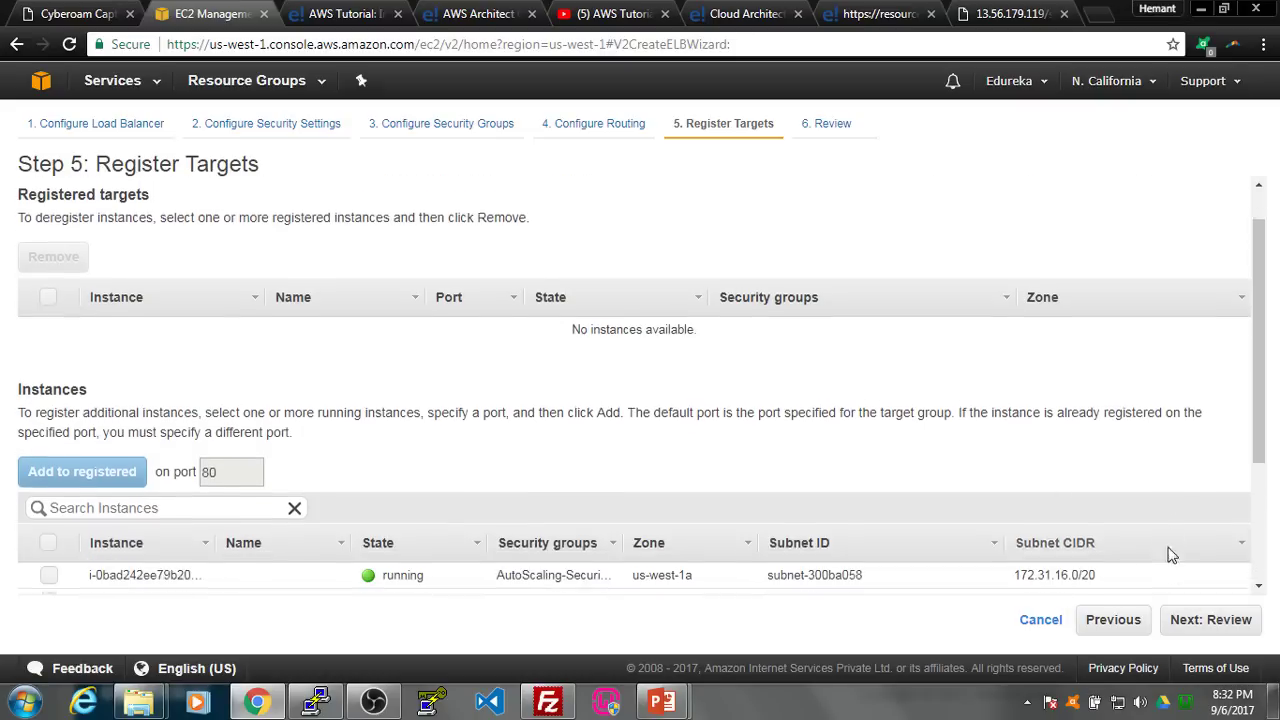
- Create the load balancer without registering any targets, and select liveloadbalancer in the load balancers list
scroll(1157, 500, "up", 3)
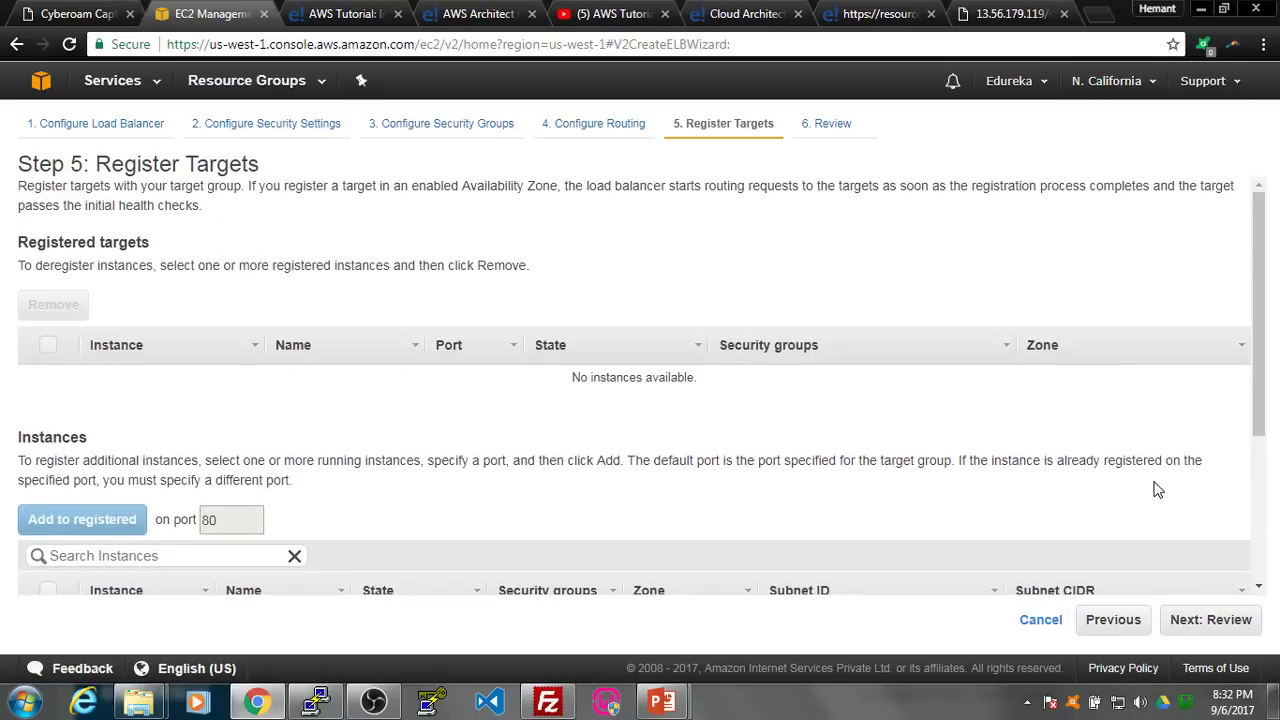
left_click(1215, 620)
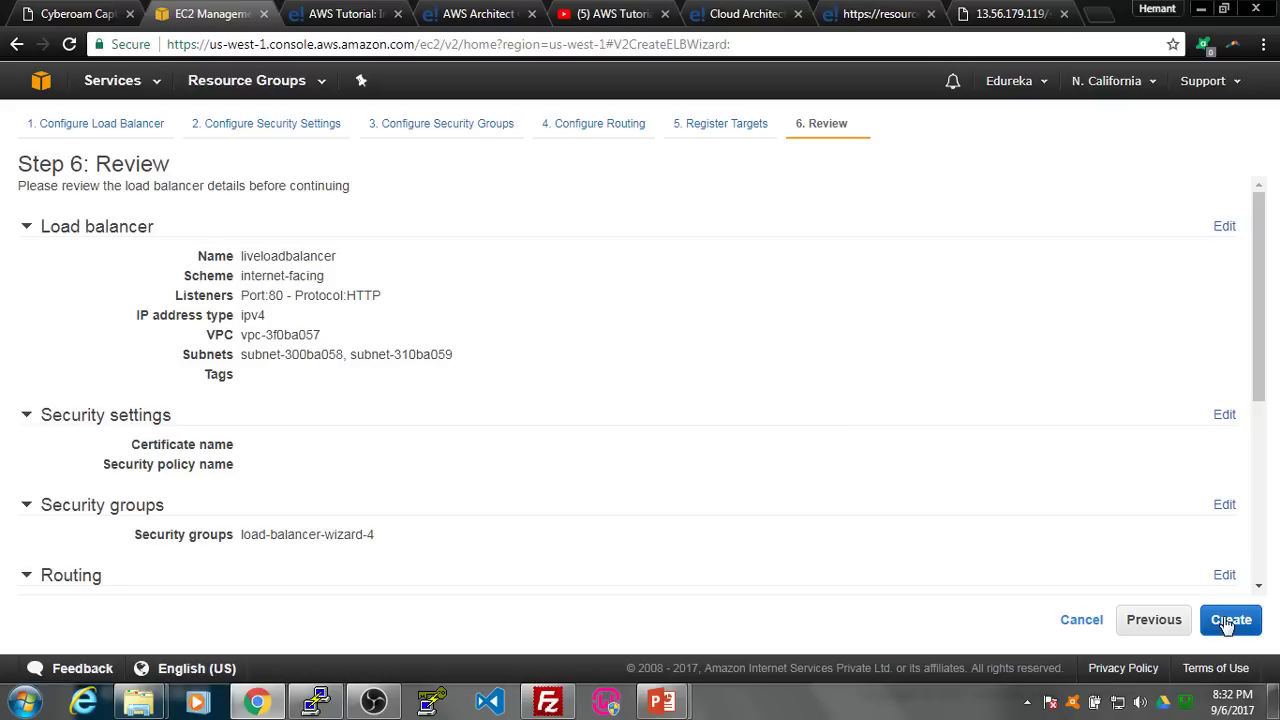
left_click(1228, 620)
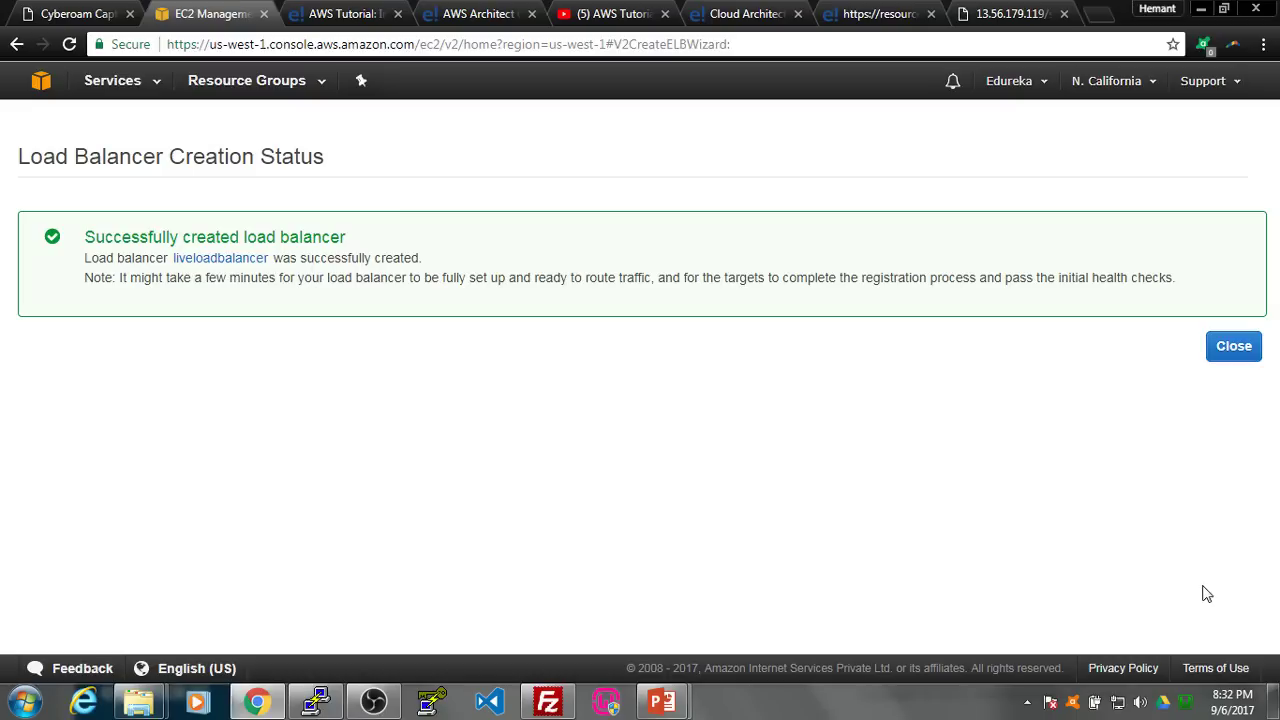
left_click(1234, 348)
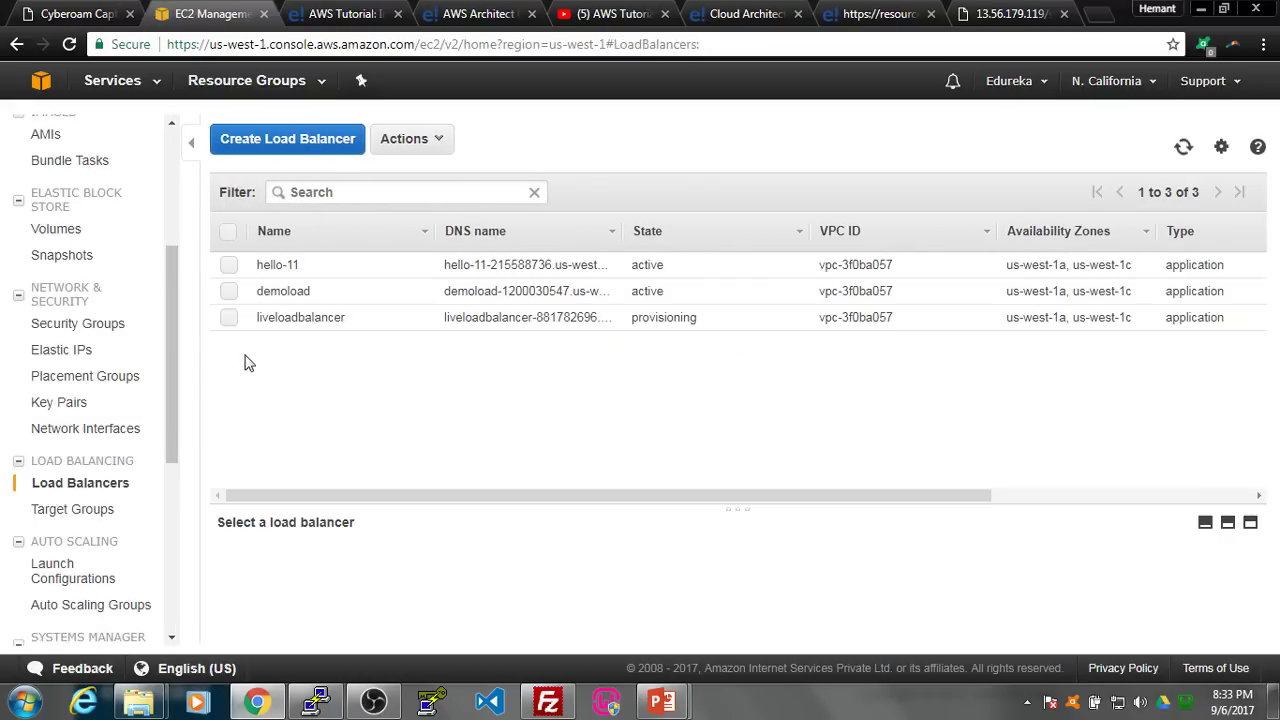
left_click(229, 318)
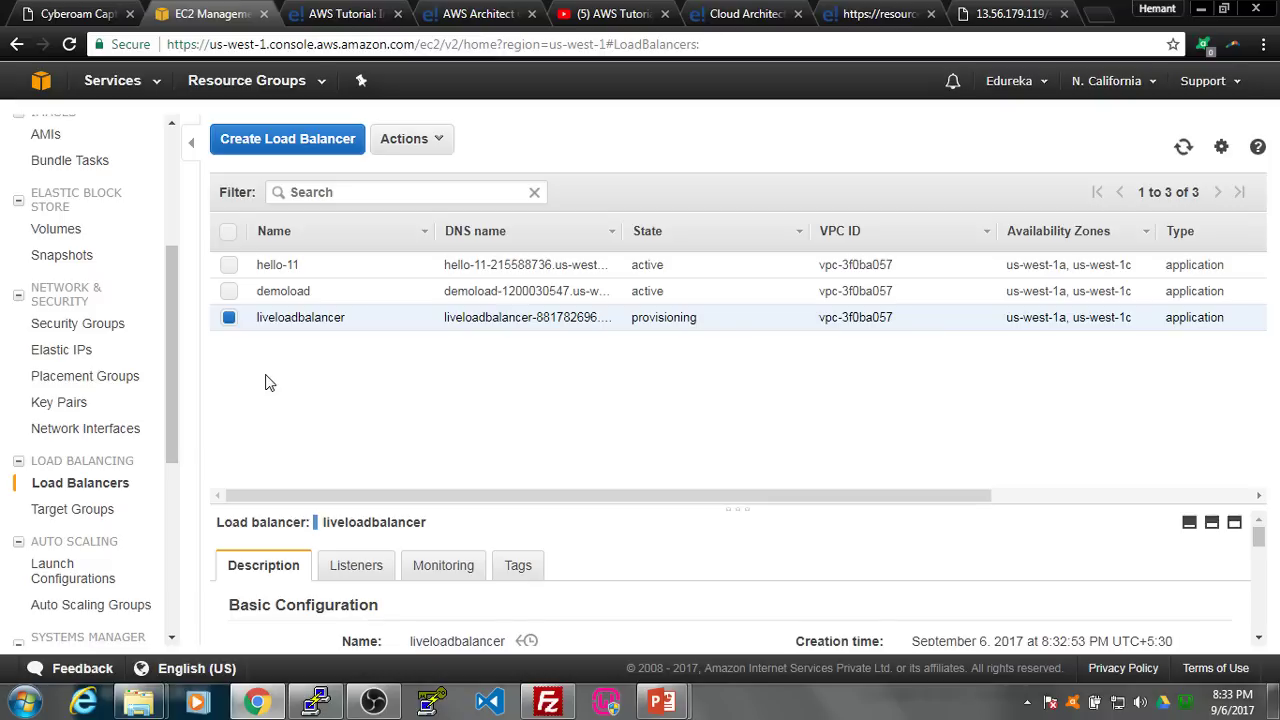
- Create a second target group named liveauto2, keeping the default HTTP protocol, port 80, instance target type and default VPC
left_click(106, 512)
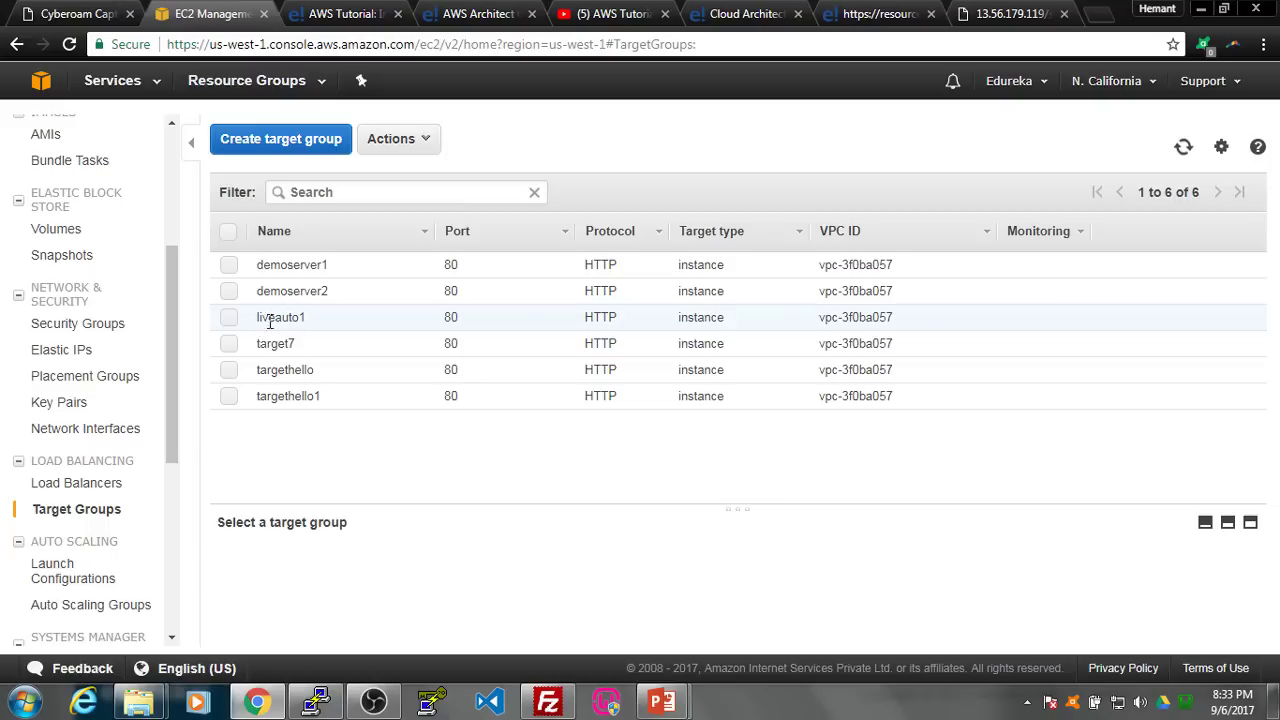
left_click_drag(257, 318, 310, 318)
left_click(305, 318)
left_click(302, 140)
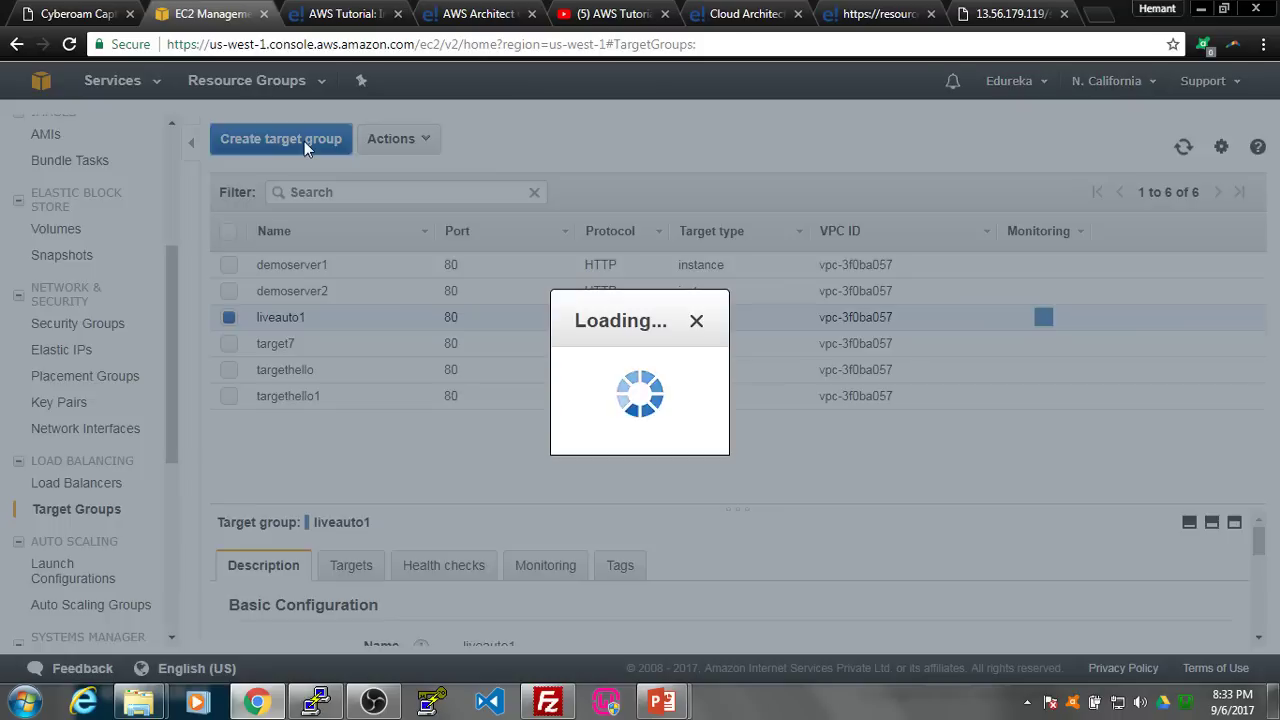
left_click(347, 200)
type("liveauto2")
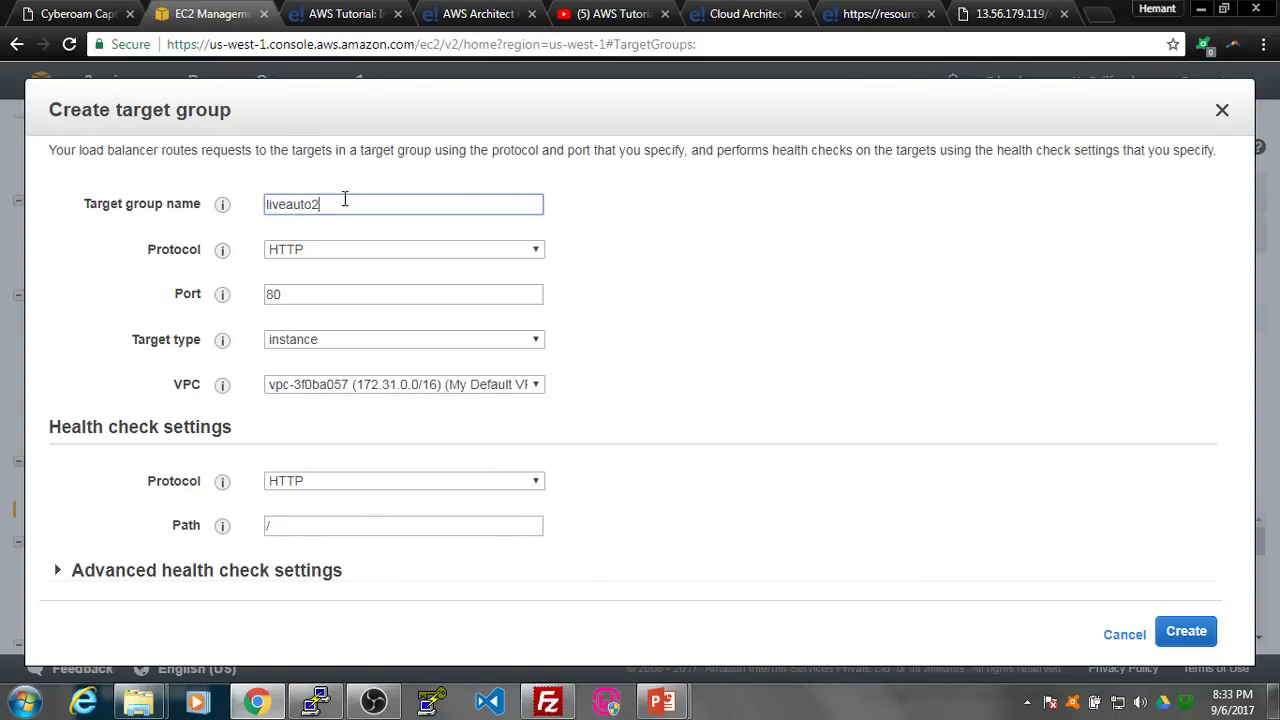
left_click(1186, 631)
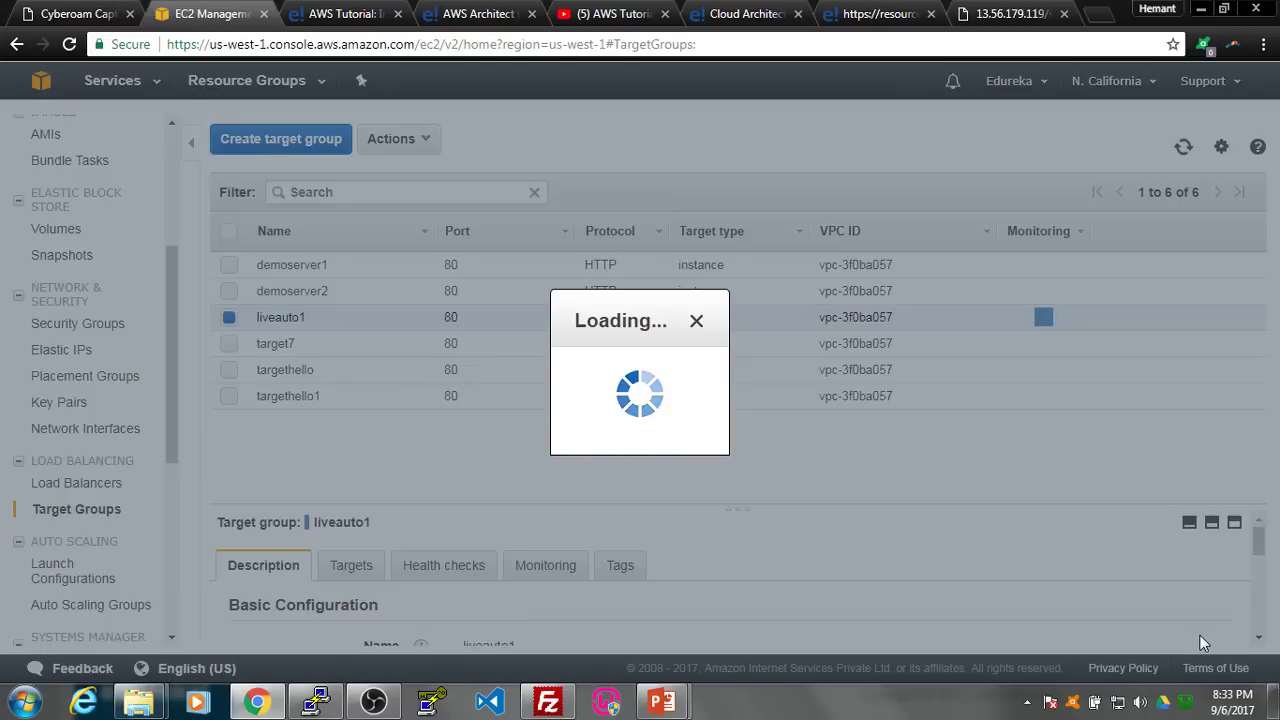
left_click(848, 460)
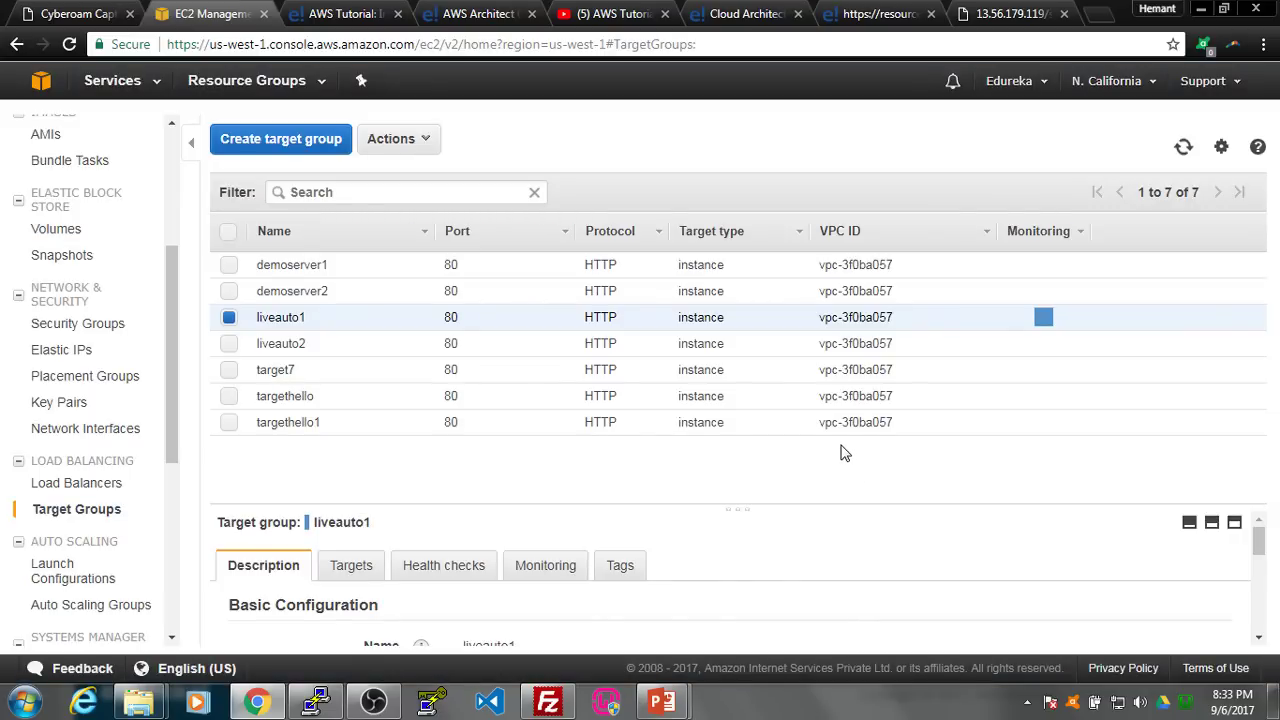
left_click_drag(257, 318, 311, 360)
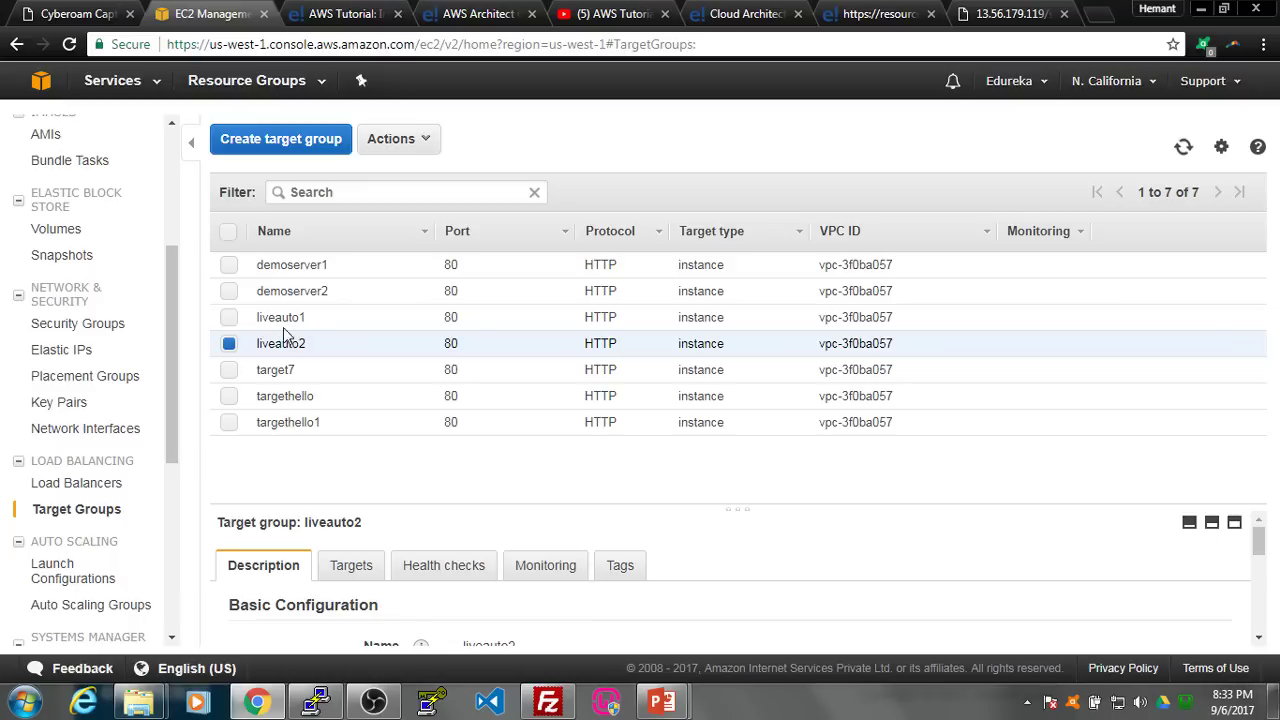
left_click(229, 343)
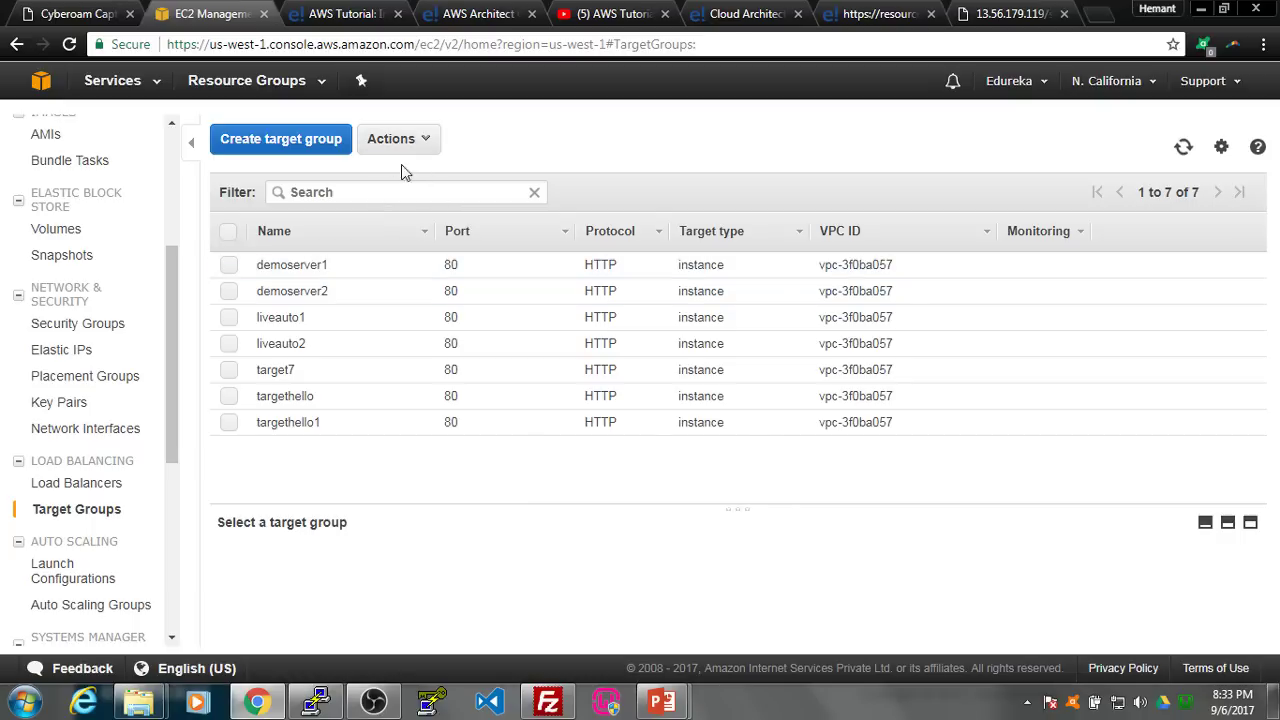
- Open the liveserver1group Auto Scaling group's details for editing and bring up its target group choices
scroll(169, 399, "down", 3)
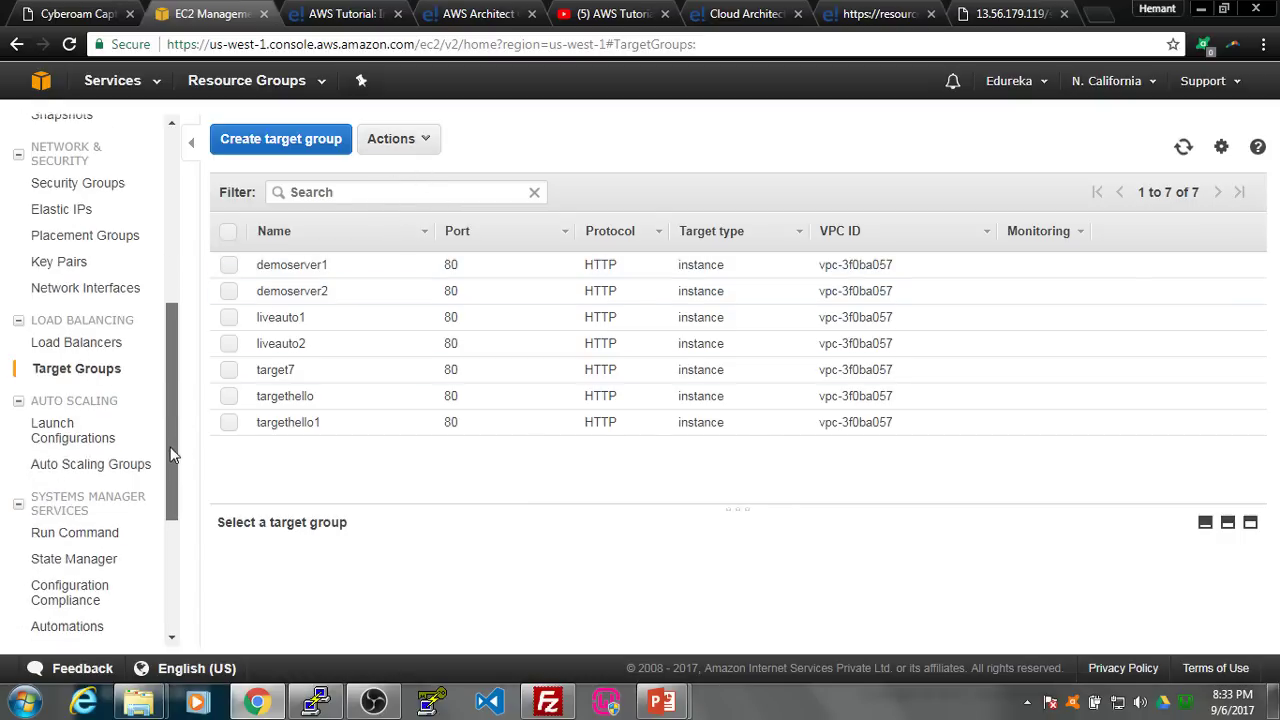
left_click(121, 470)
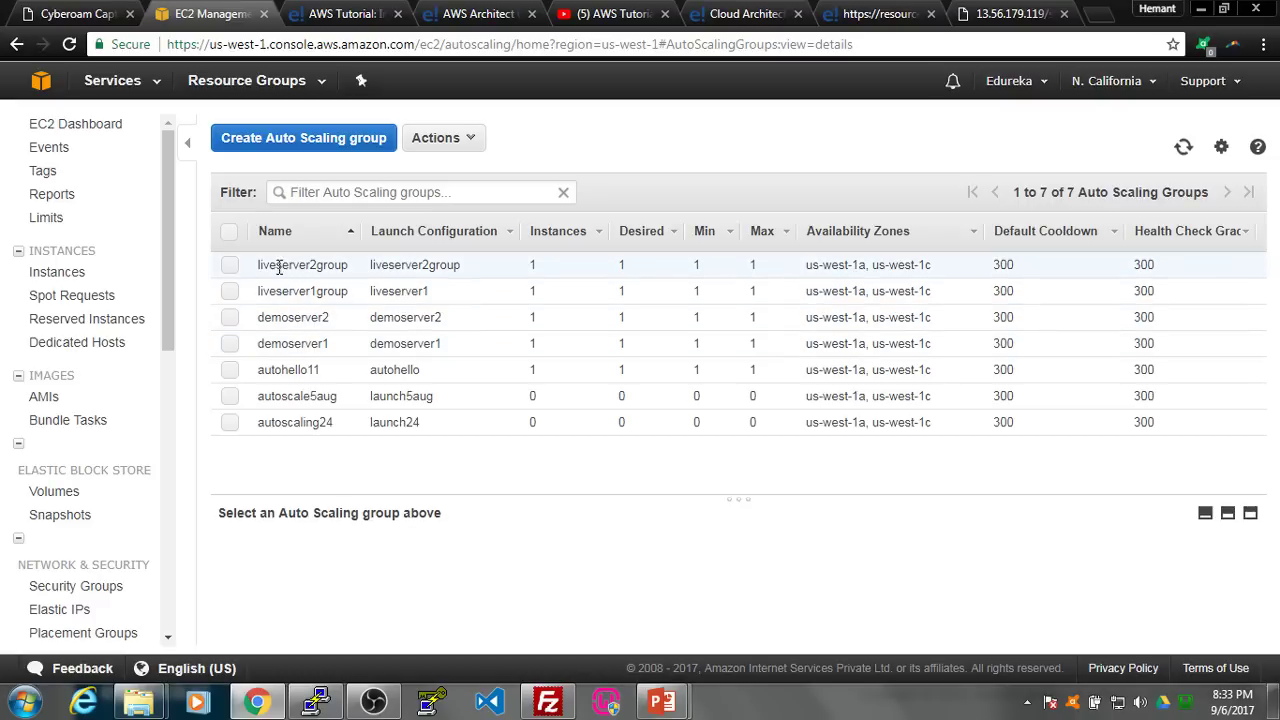
left_click(230, 291)
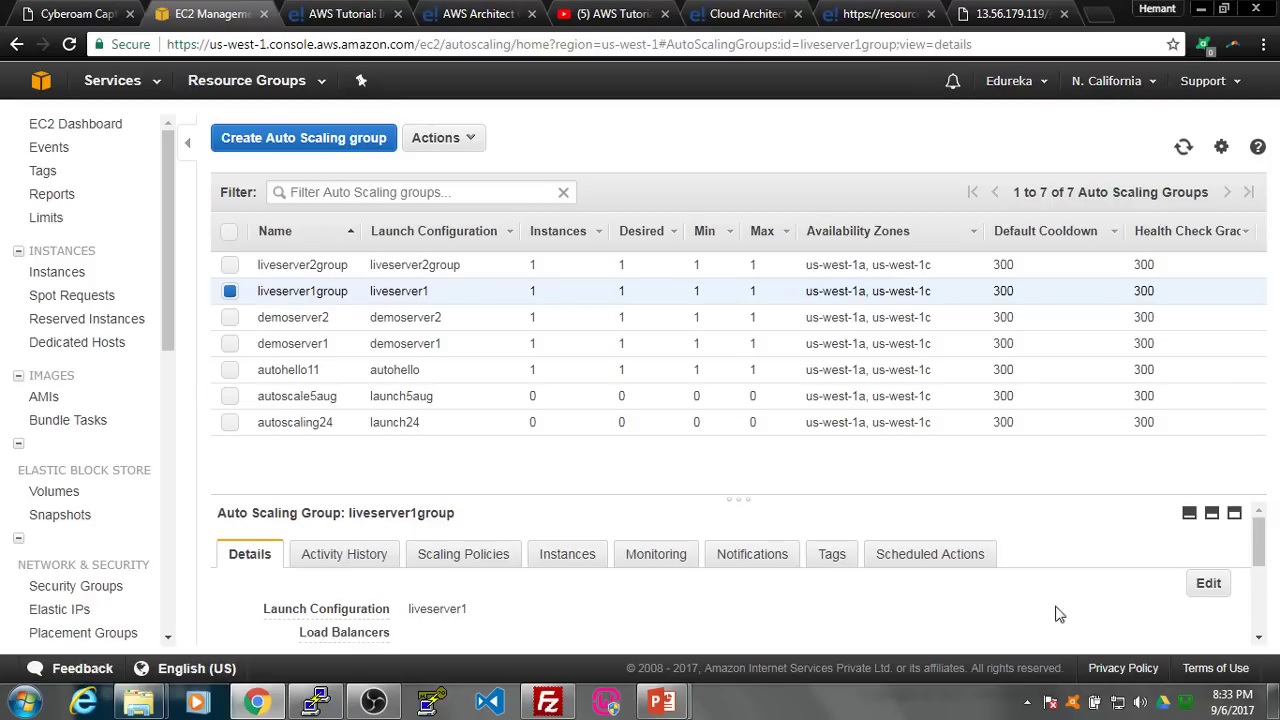
scroll(491, 606, "down", 1)
scroll(491, 604, "up", 1)
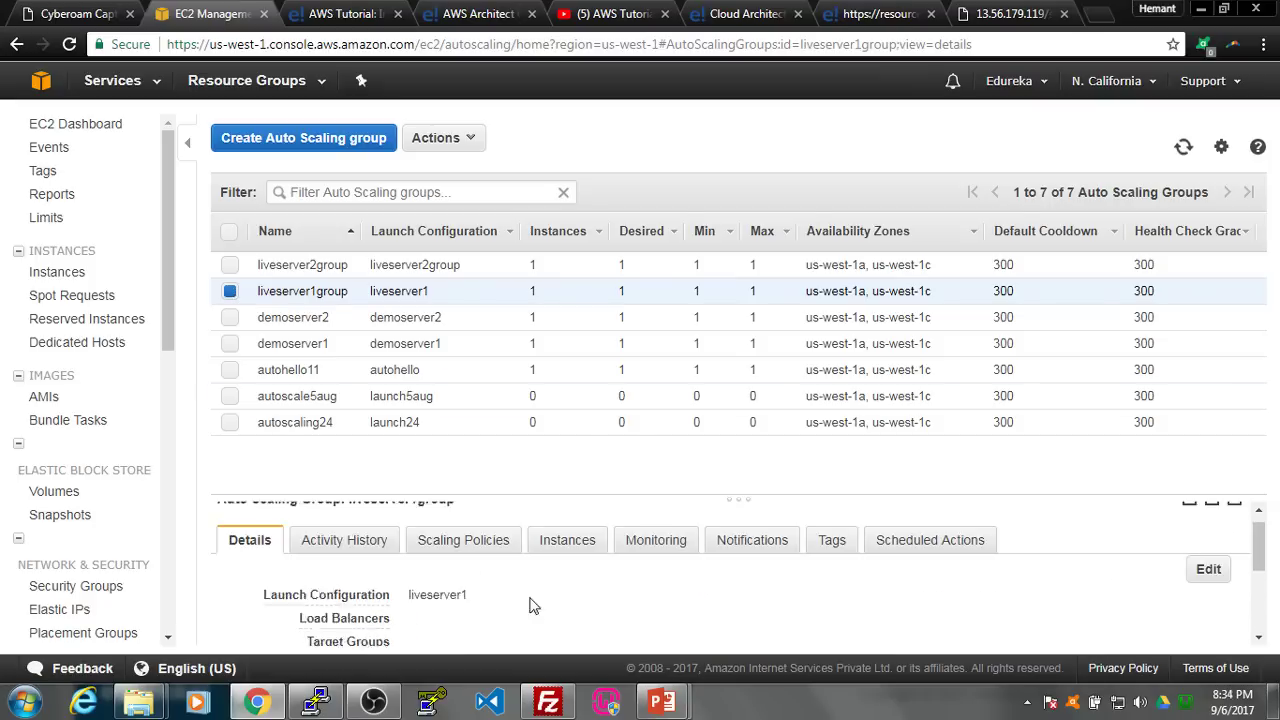
left_click(1208, 584)
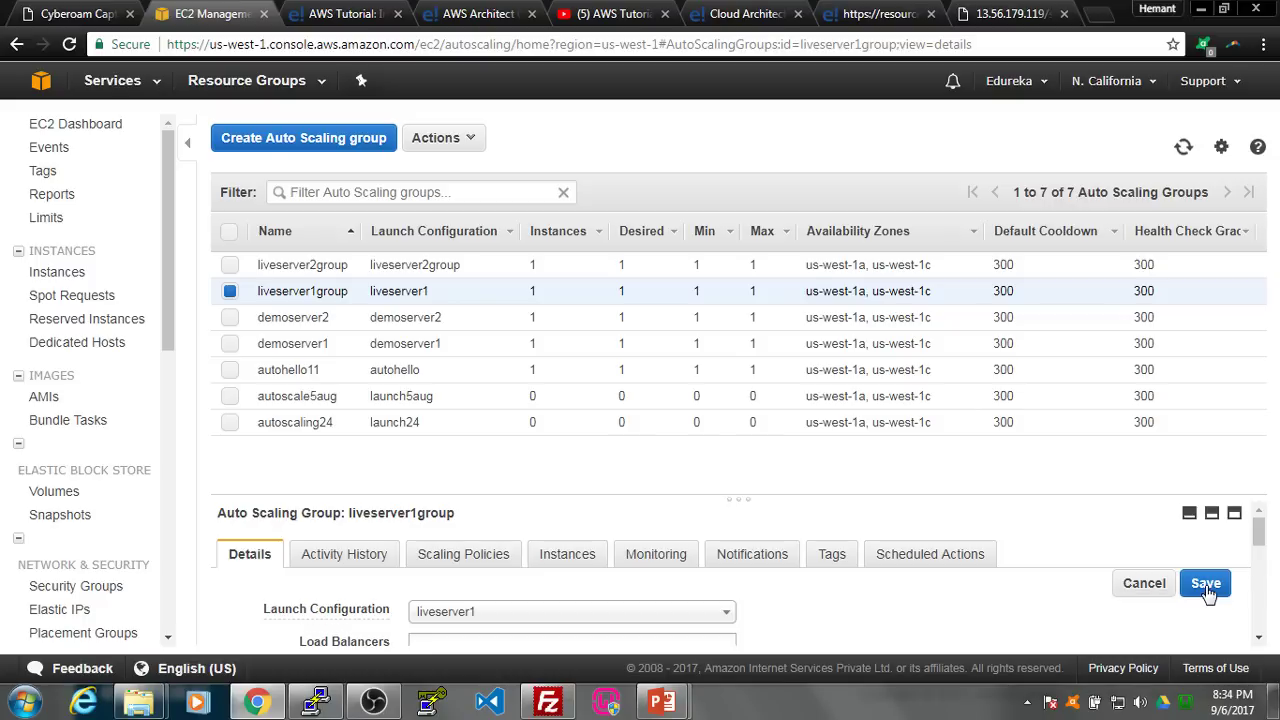
scroll(682, 586, "down", 1)
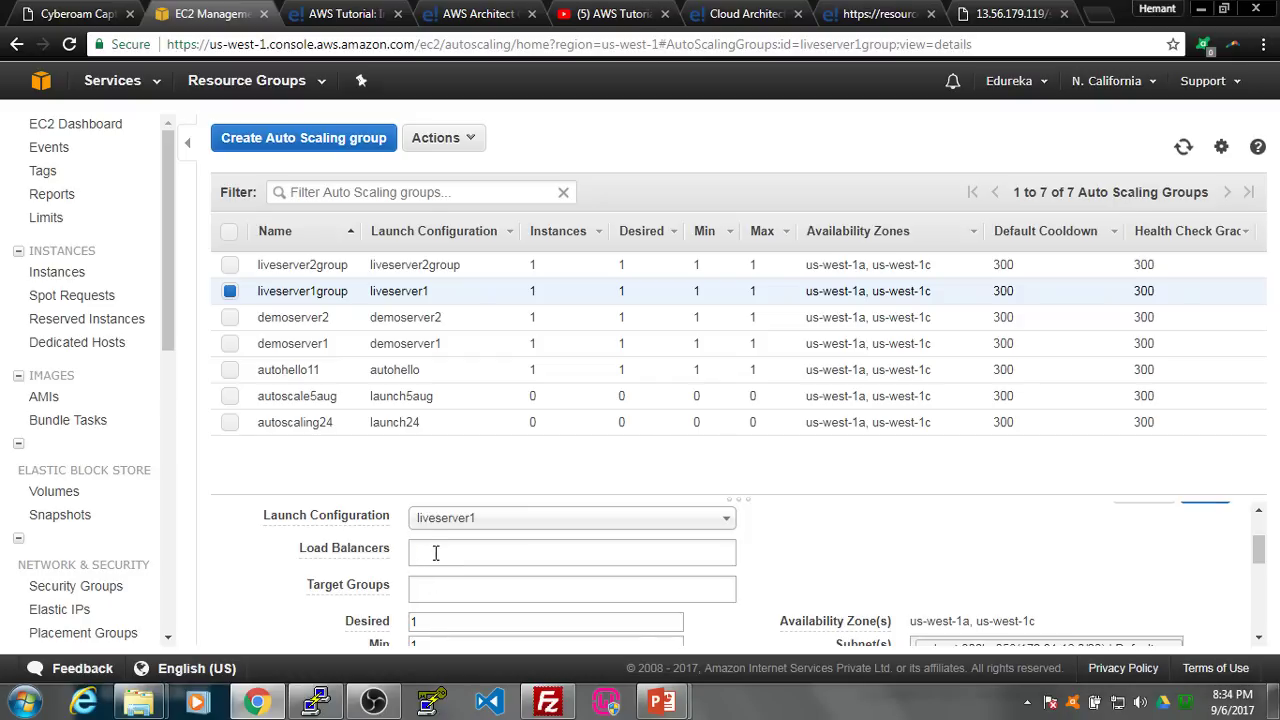
mouse_move(362, 552)
left_click(471, 591)
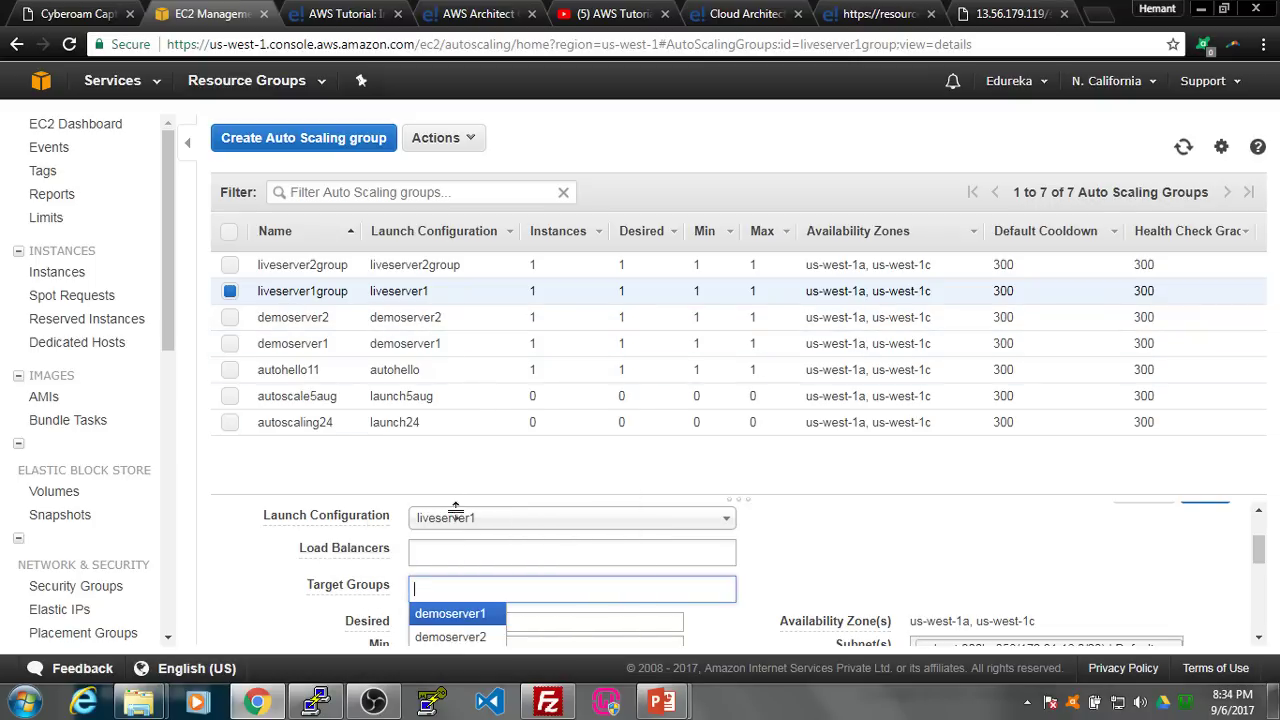
left_click(483, 616)
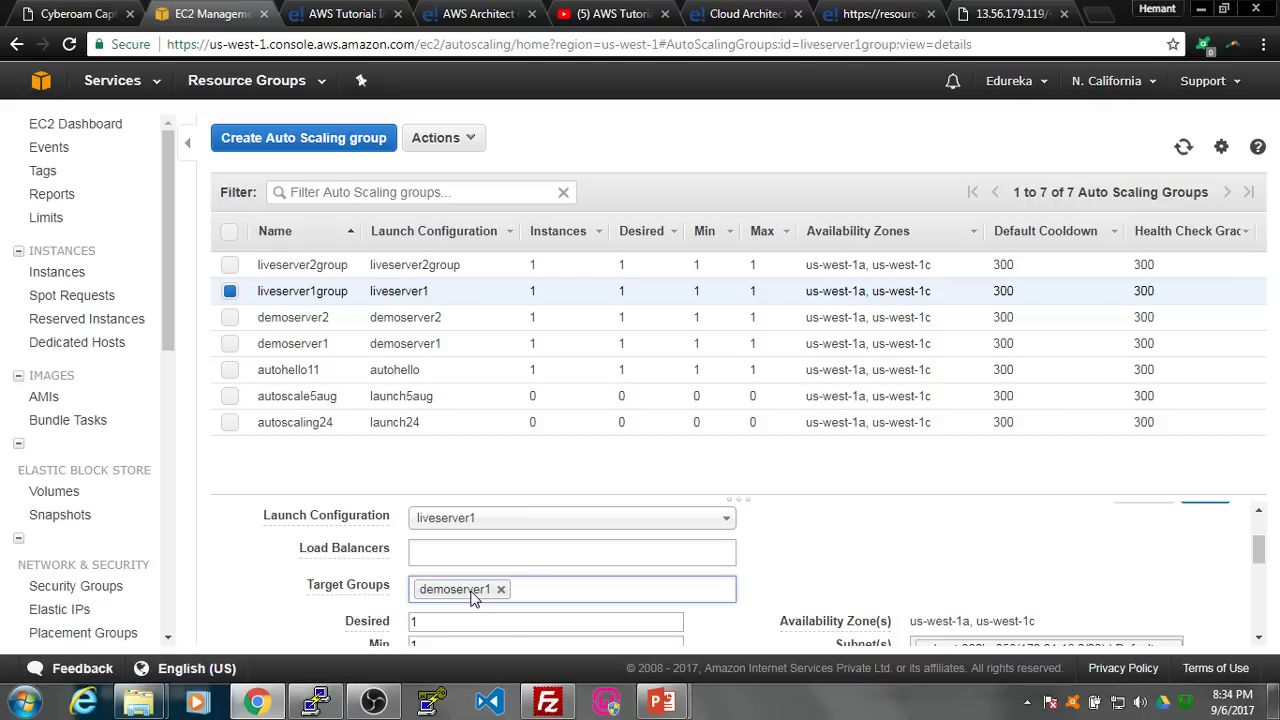
left_click(555, 588)
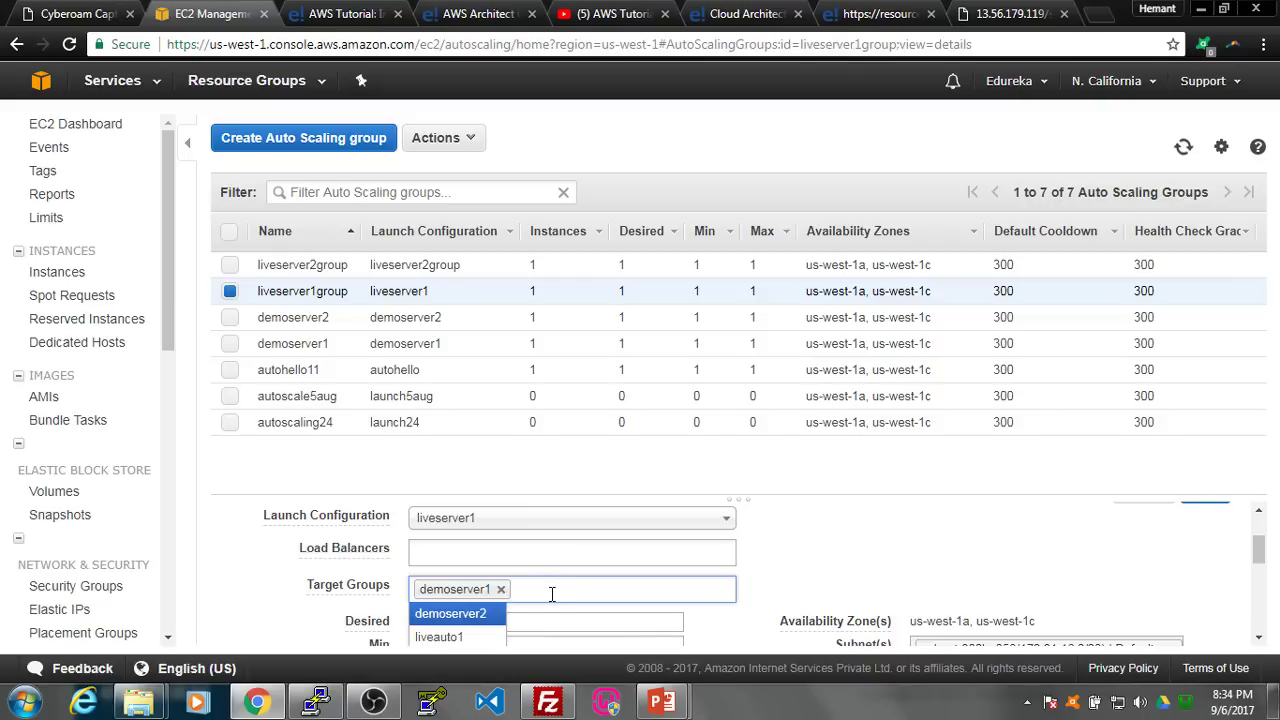
left_click(501, 589)
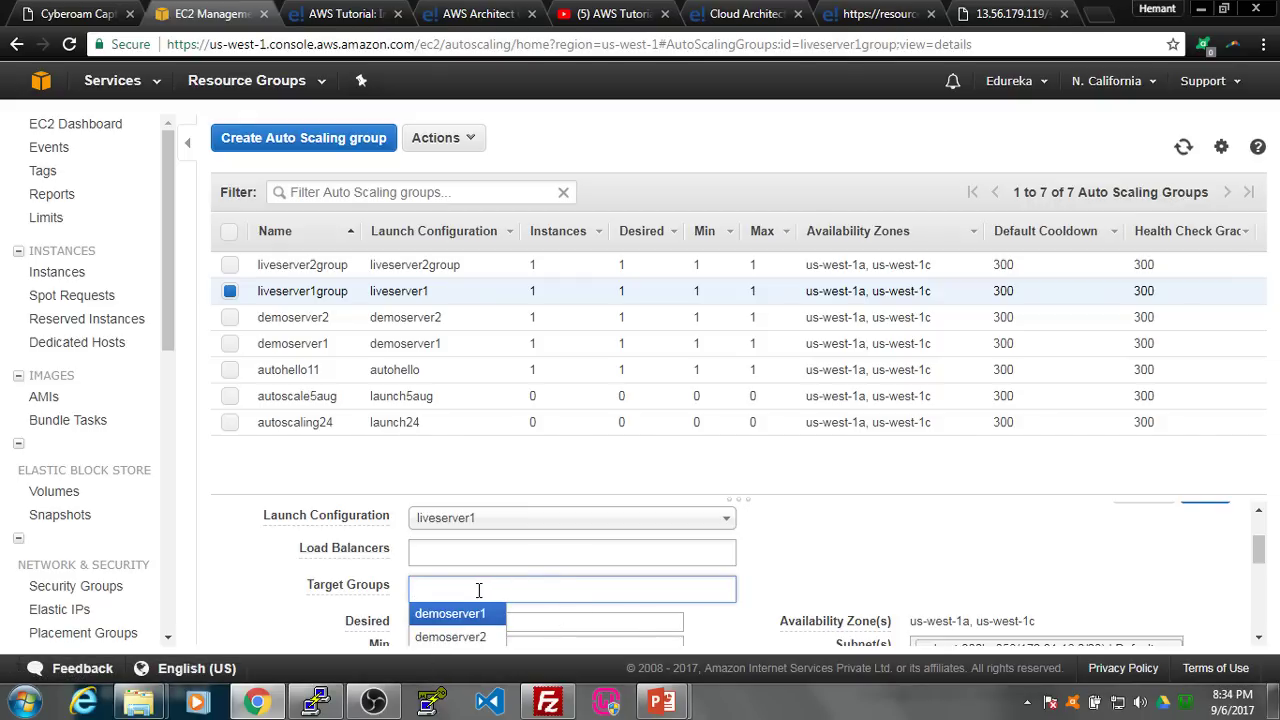
- Assign the liveauto1 target group to liveserver1group and save the Auto Scaling group
scroll(492, 625, "down", 1)
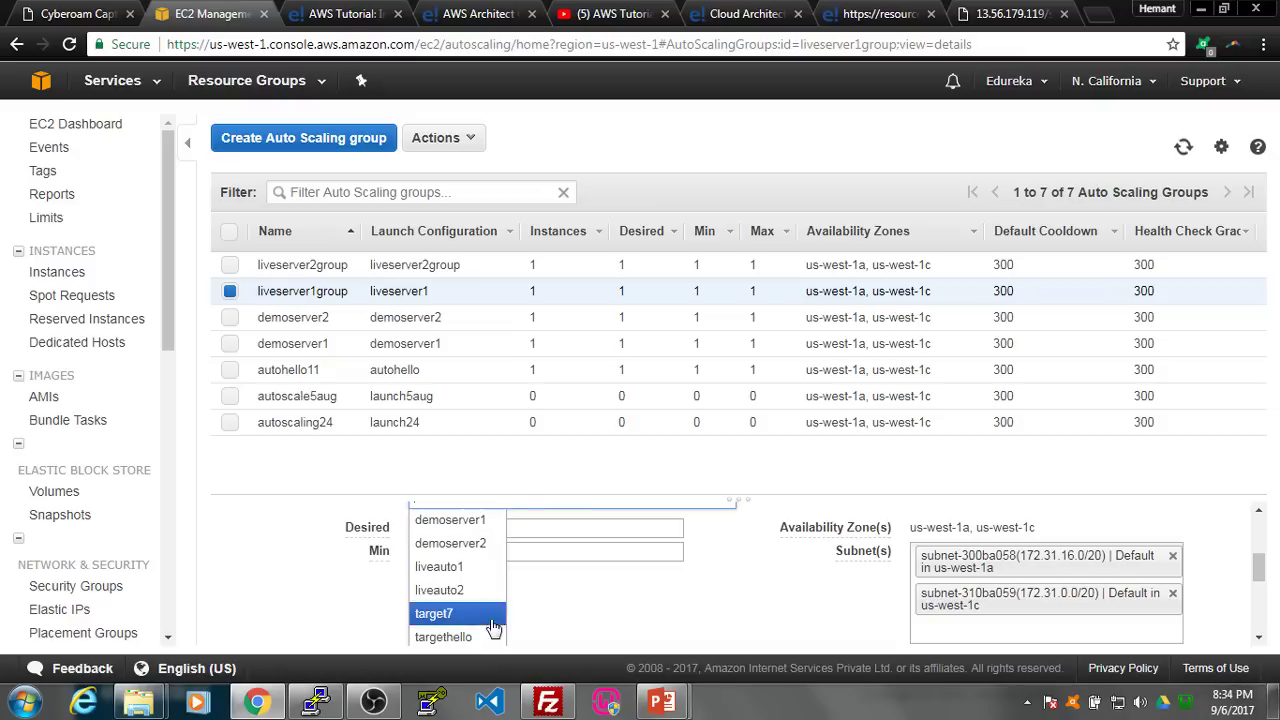
left_click(475, 567)
scroll(488, 588, "up", 1)
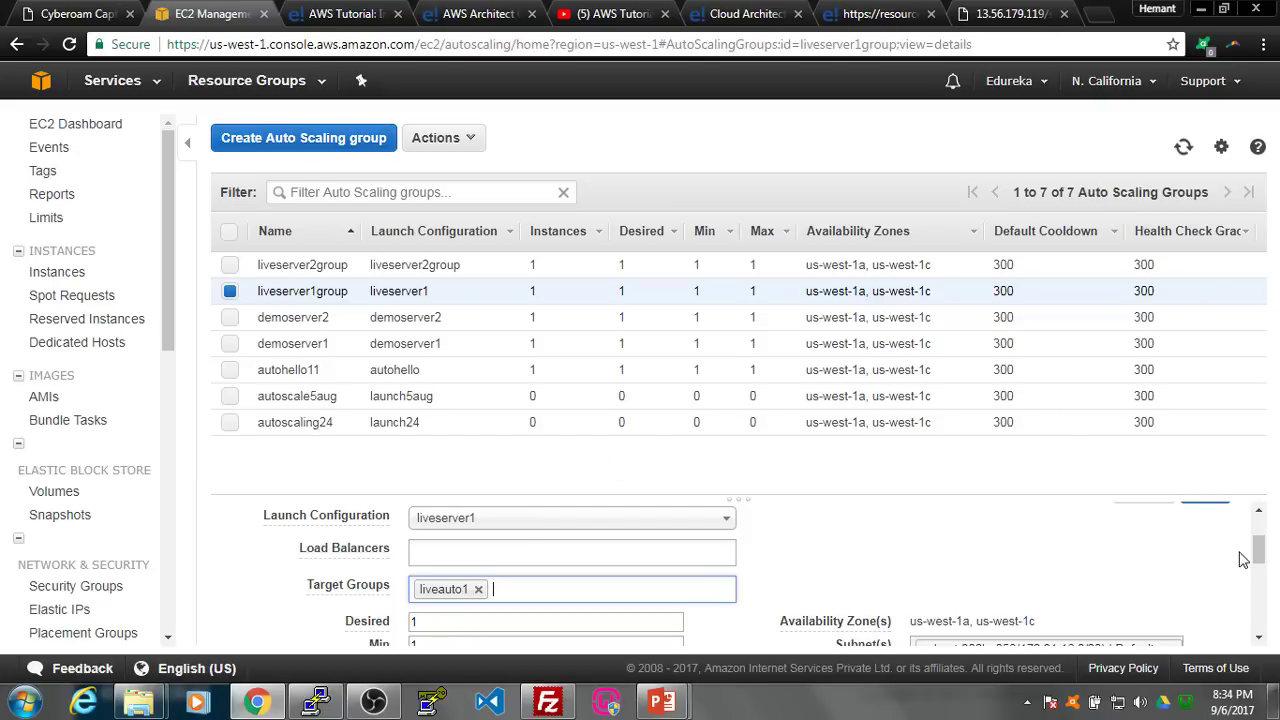
scroll(1242, 559, "up", 2)
left_click(1206, 583)
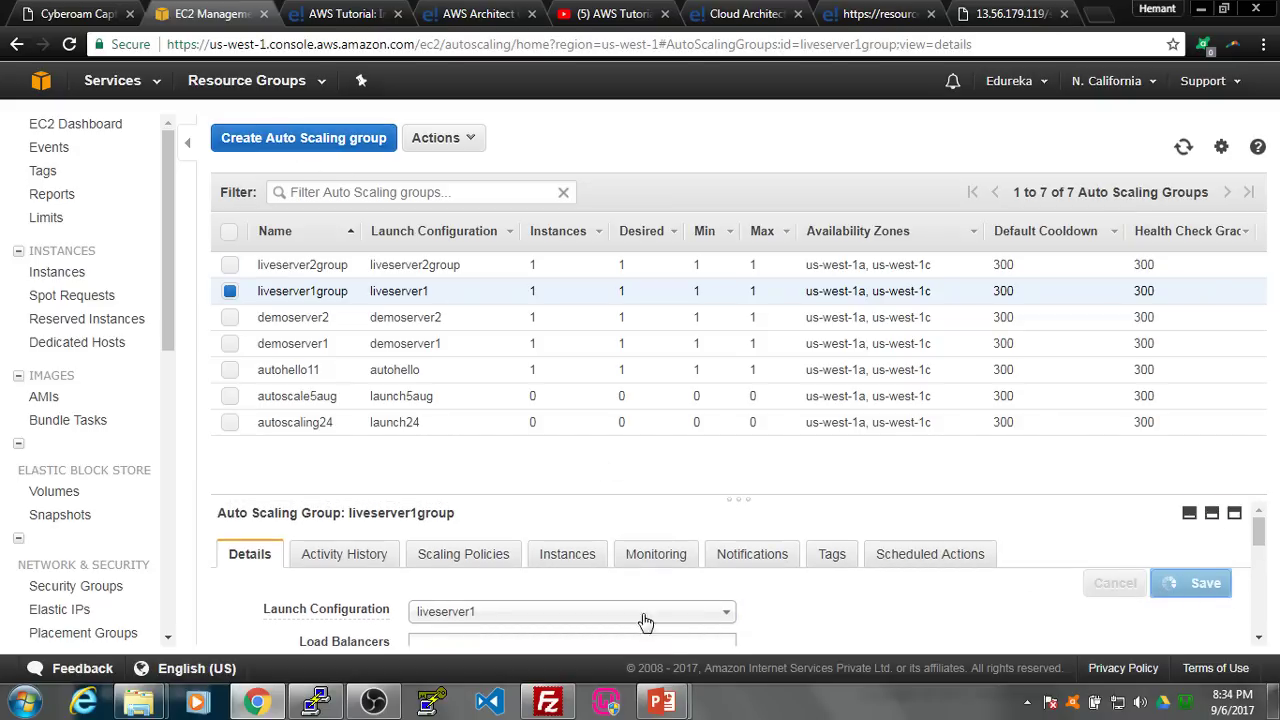
scroll(597, 614, "down", 1)
scroll(528, 585, "up", 1)
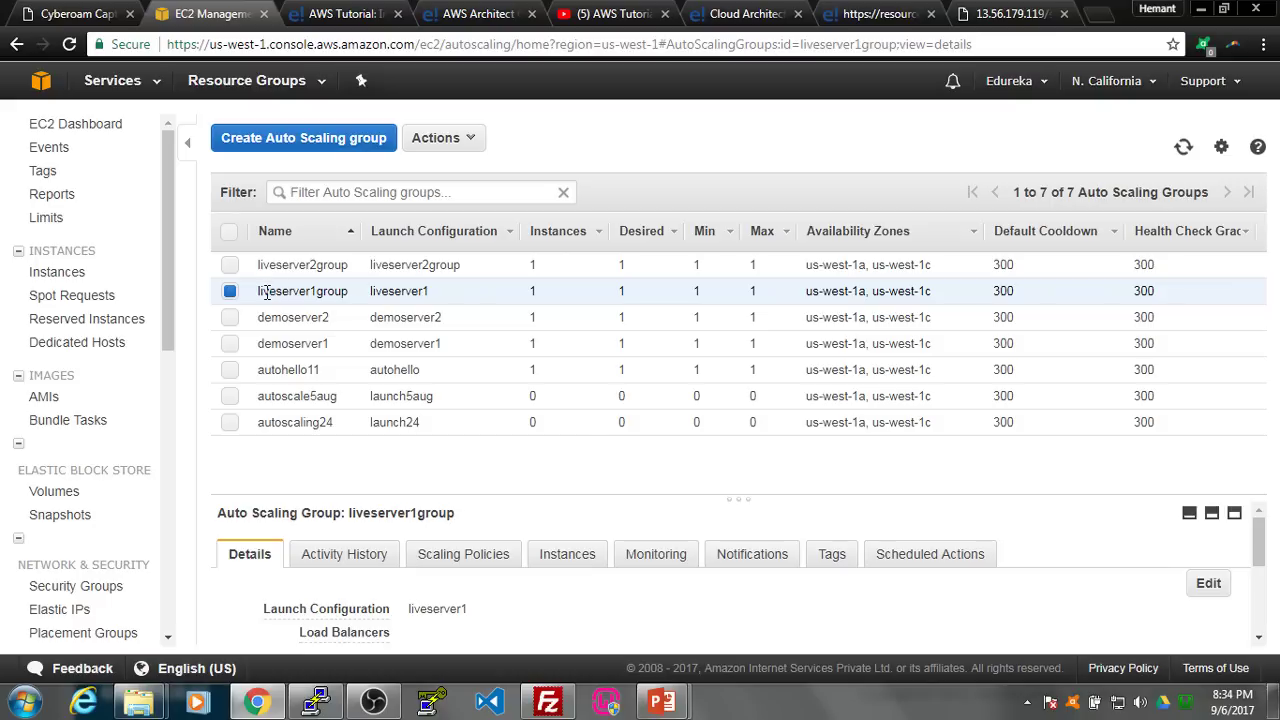
left_click_drag(265, 291, 352, 291)
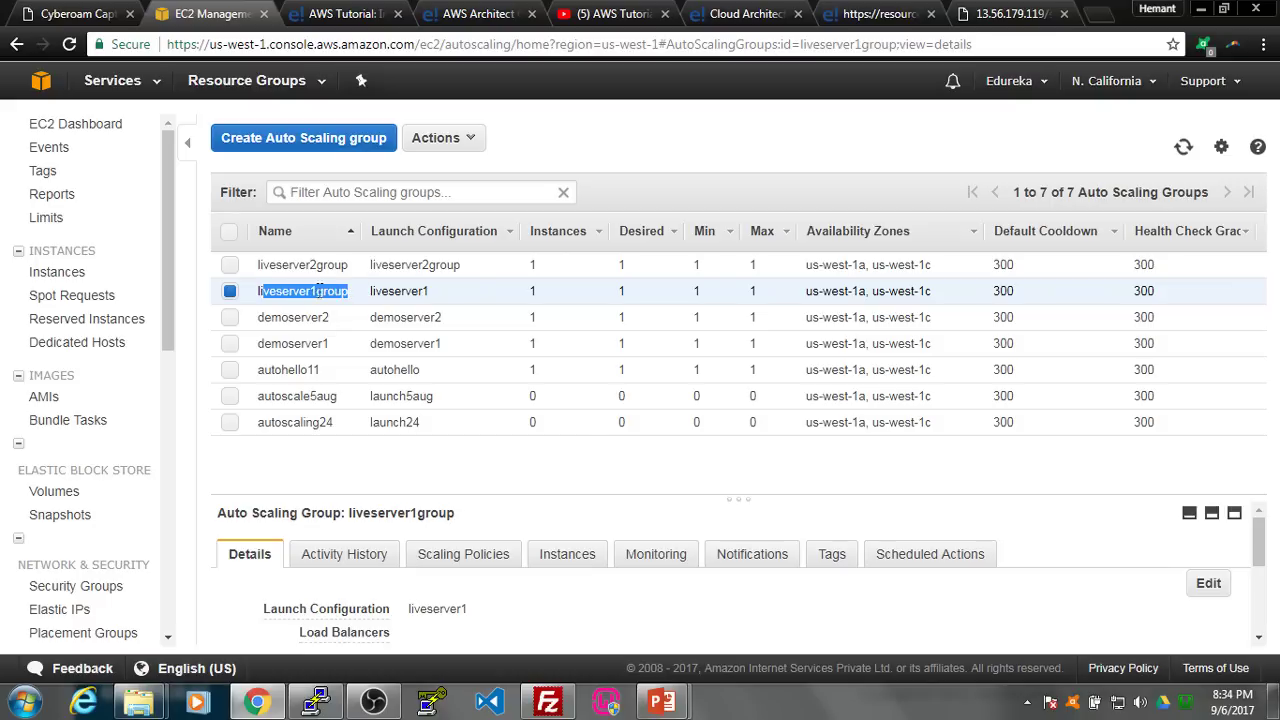
- Edit the liveserver2group Auto Scaling group to use the liveauto2 target group and save it
left_click(231, 292)
left_click(230, 265)
scroll(448, 580, "down", 2)
scroll(438, 560, "up", 3)
left_click(1205, 585)
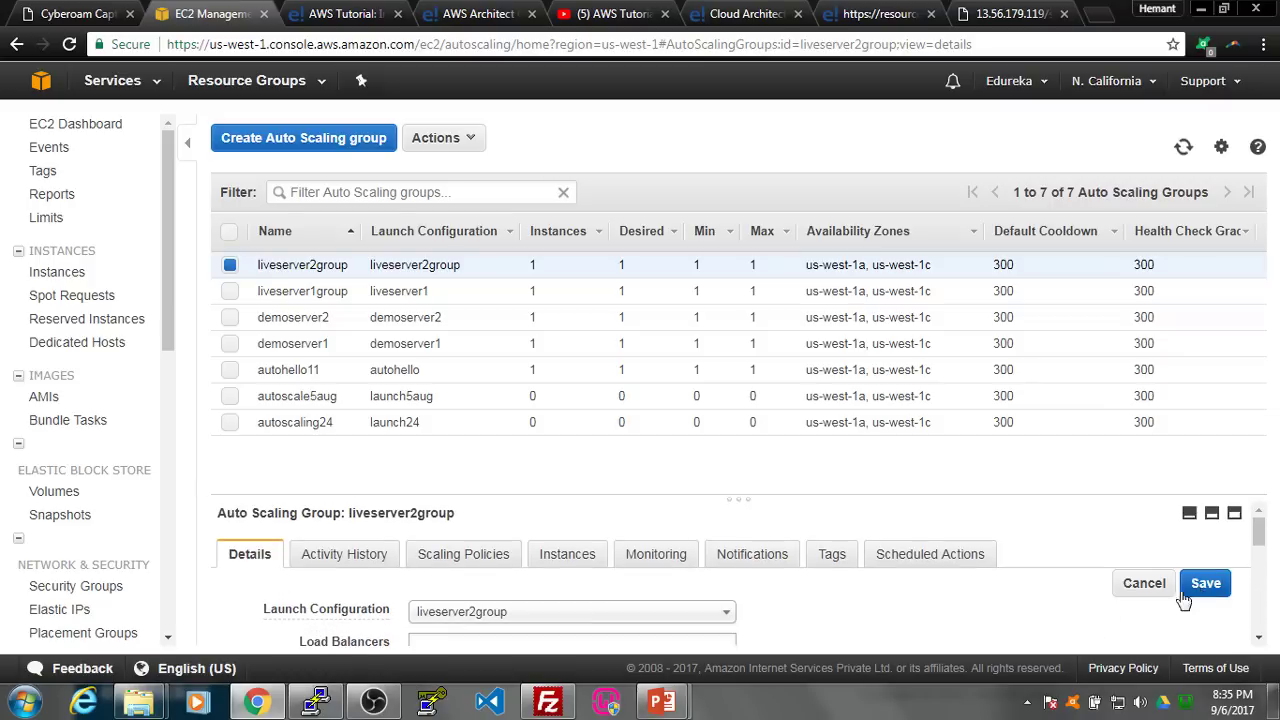
scroll(700, 594, "down", 1)
left_click(462, 587)
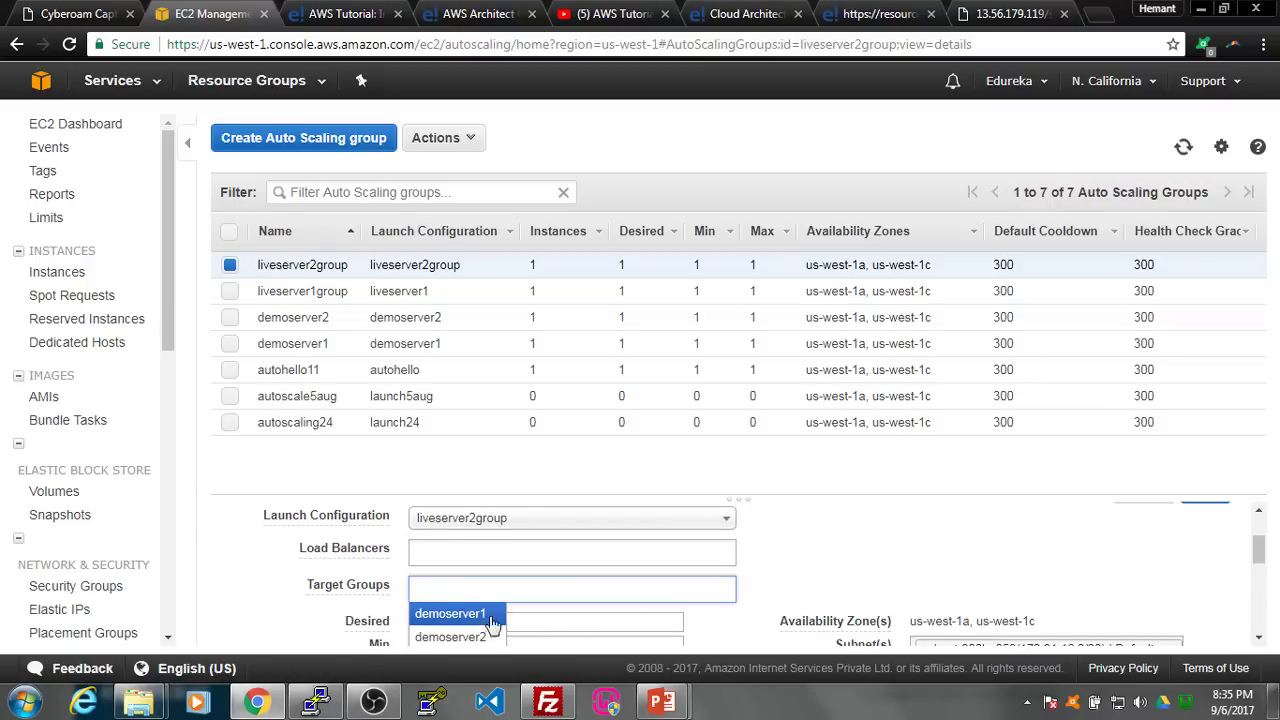
scroll(520, 620, "down", 3)
left_click(470, 598)
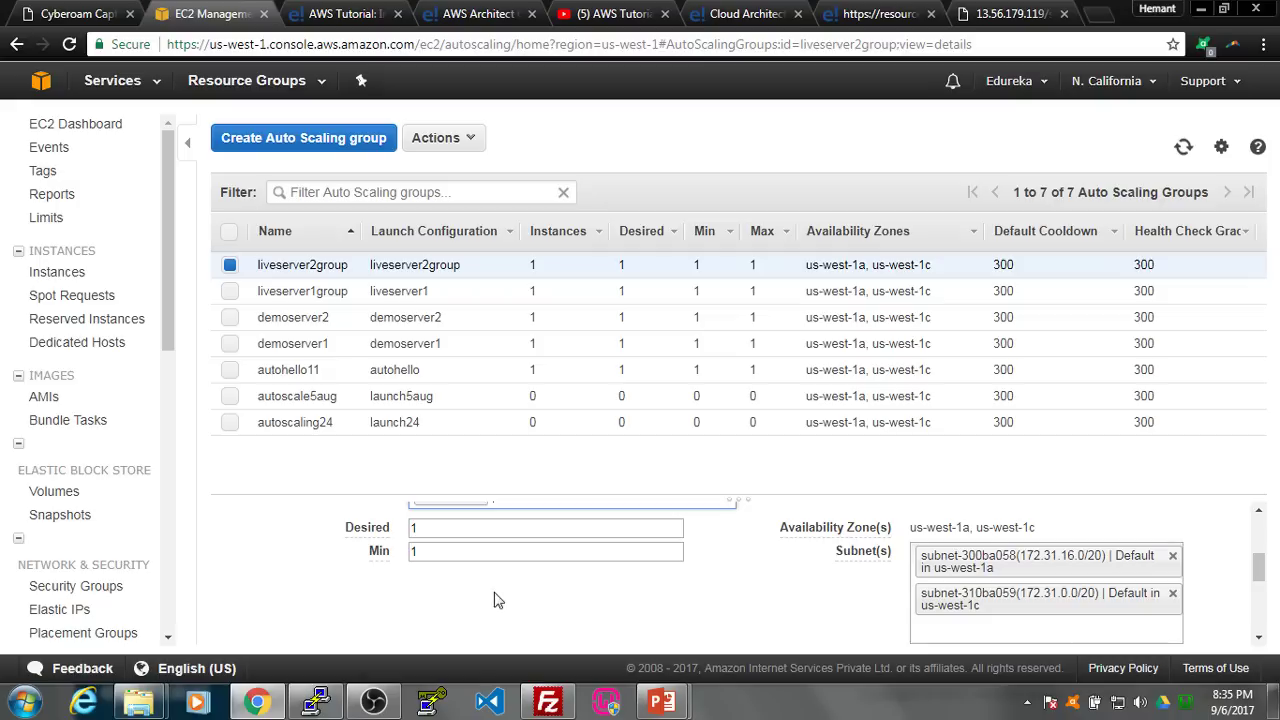
scroll(703, 589, "up", 1)
scroll(1100, 595, "up", 1)
left_click(1208, 595)
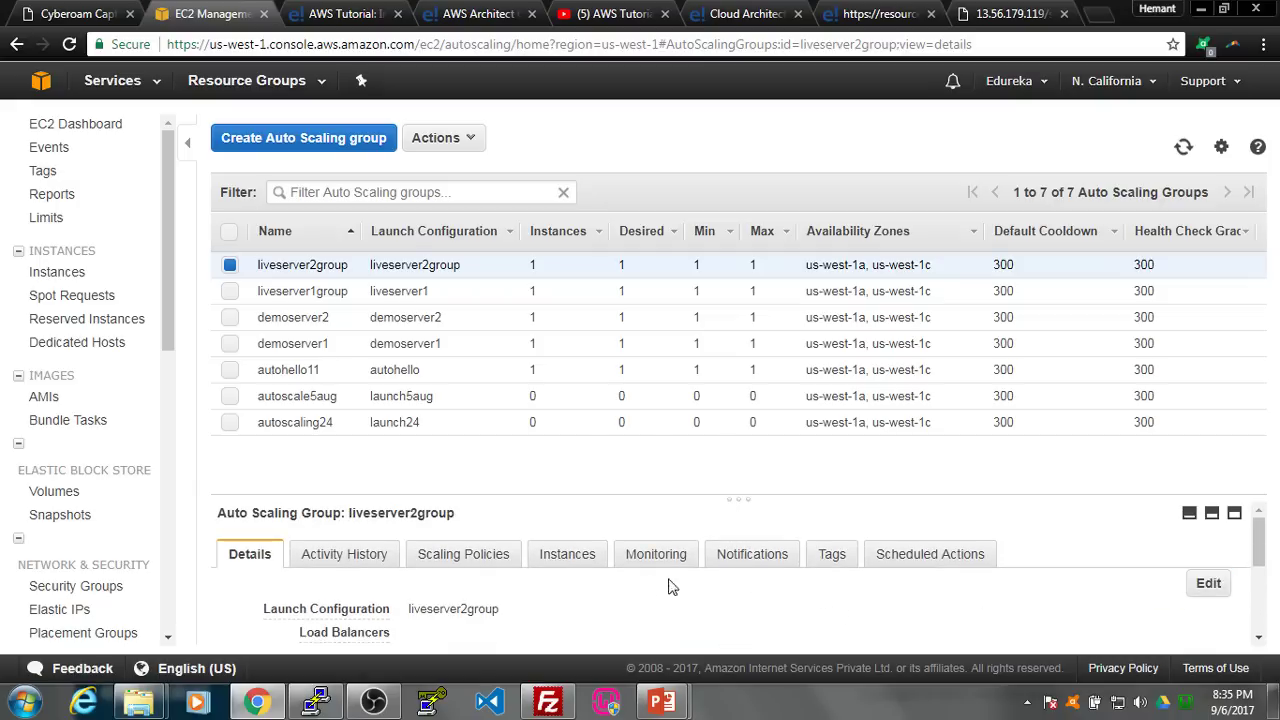
- Check which target groups are assigned to the liveserver1group and liveserver2group Auto Scaling groups
left_click(230, 265)
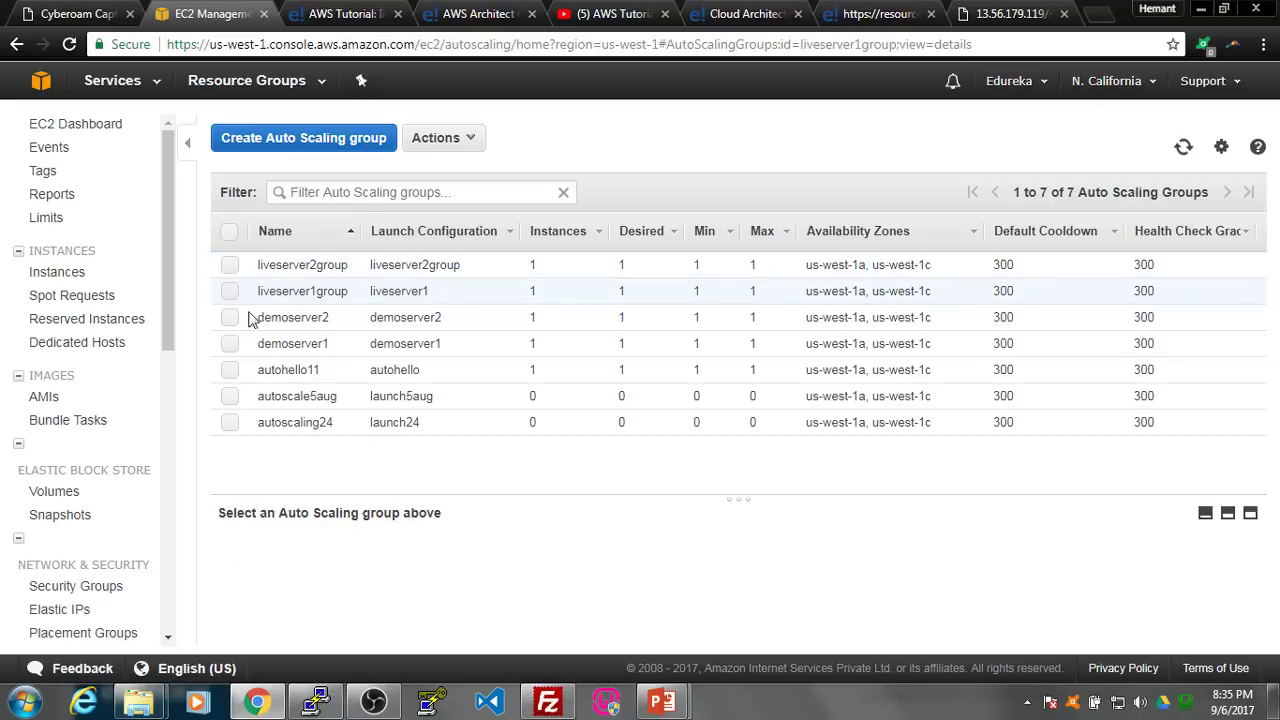
left_click(230, 291)
scroll(600, 615, "down", 1)
scroll(590, 612, "up", 1)
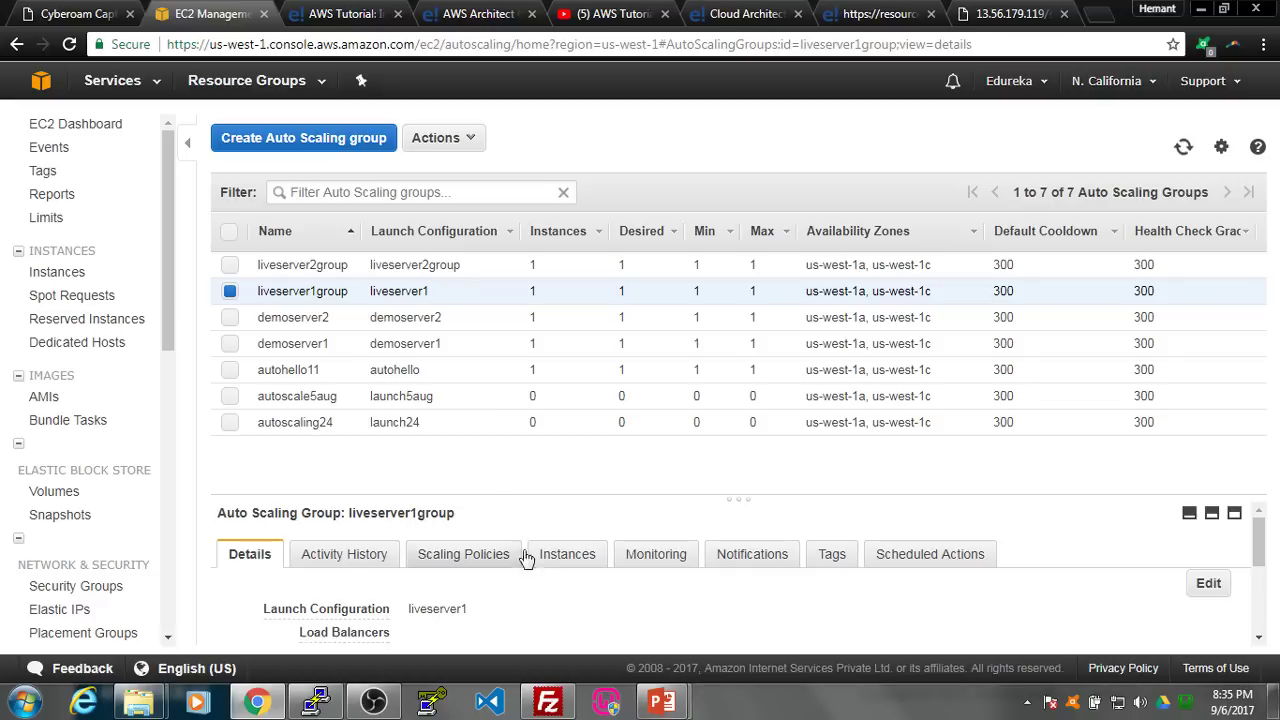
scroll(525, 580, "down", 1)
scroll(491, 574, "up", 1)
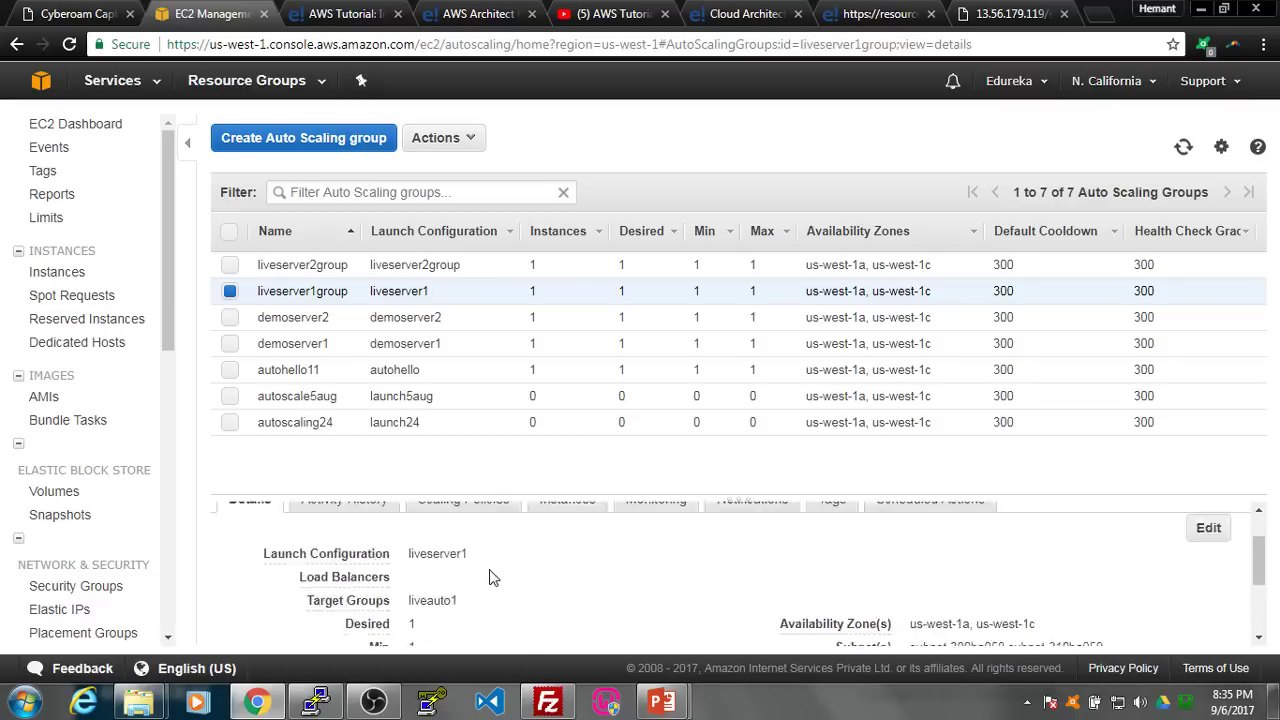
left_click(230, 291)
left_click(230, 266)
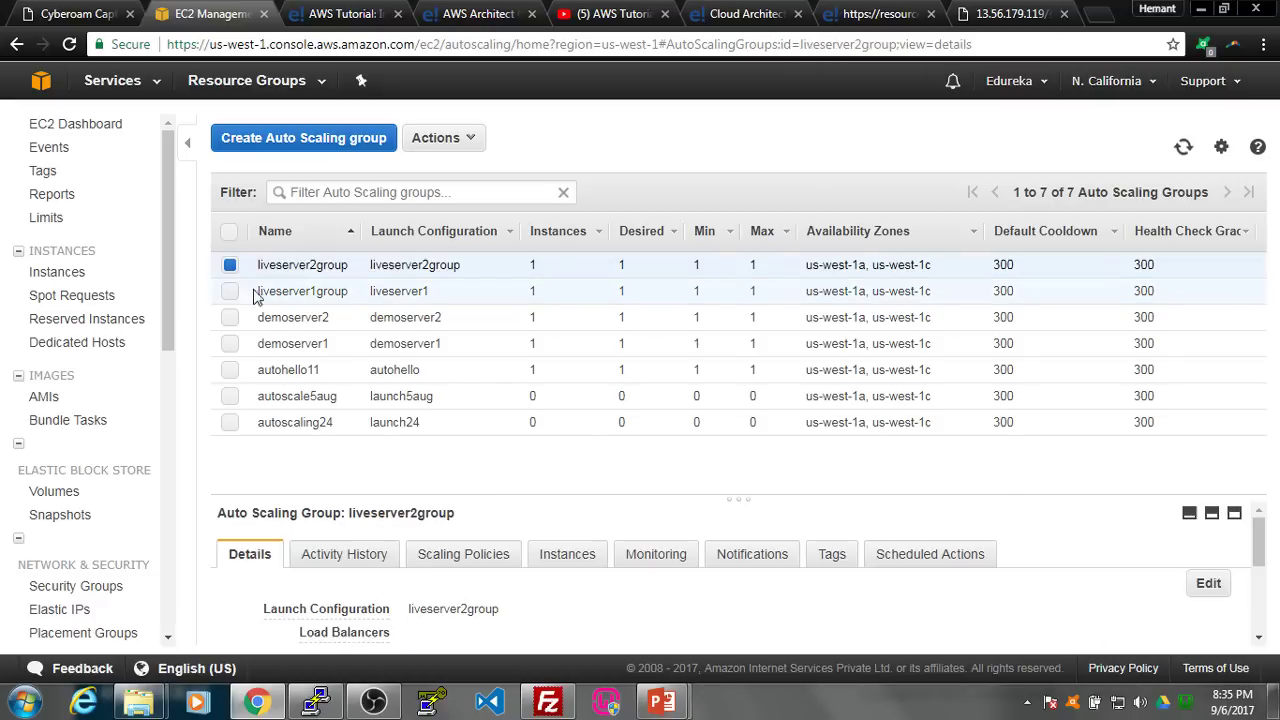
scroll(538, 600, "down", 1)
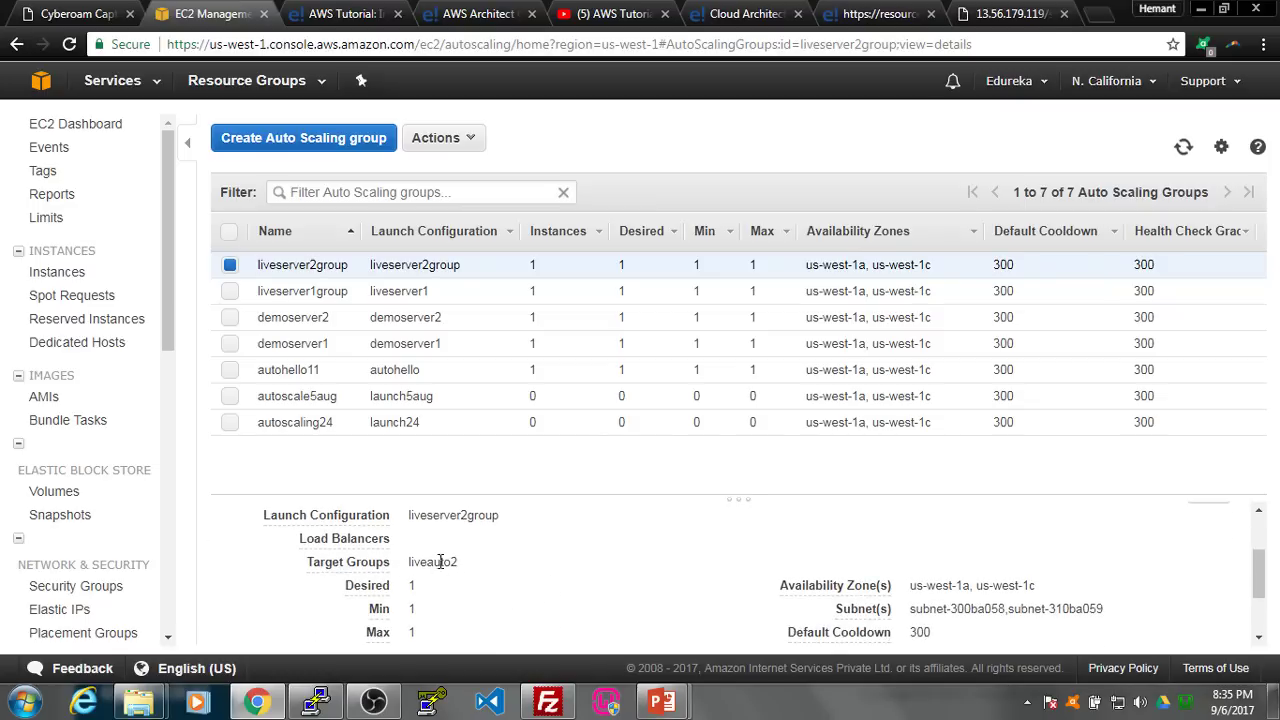
left_click(230, 265)
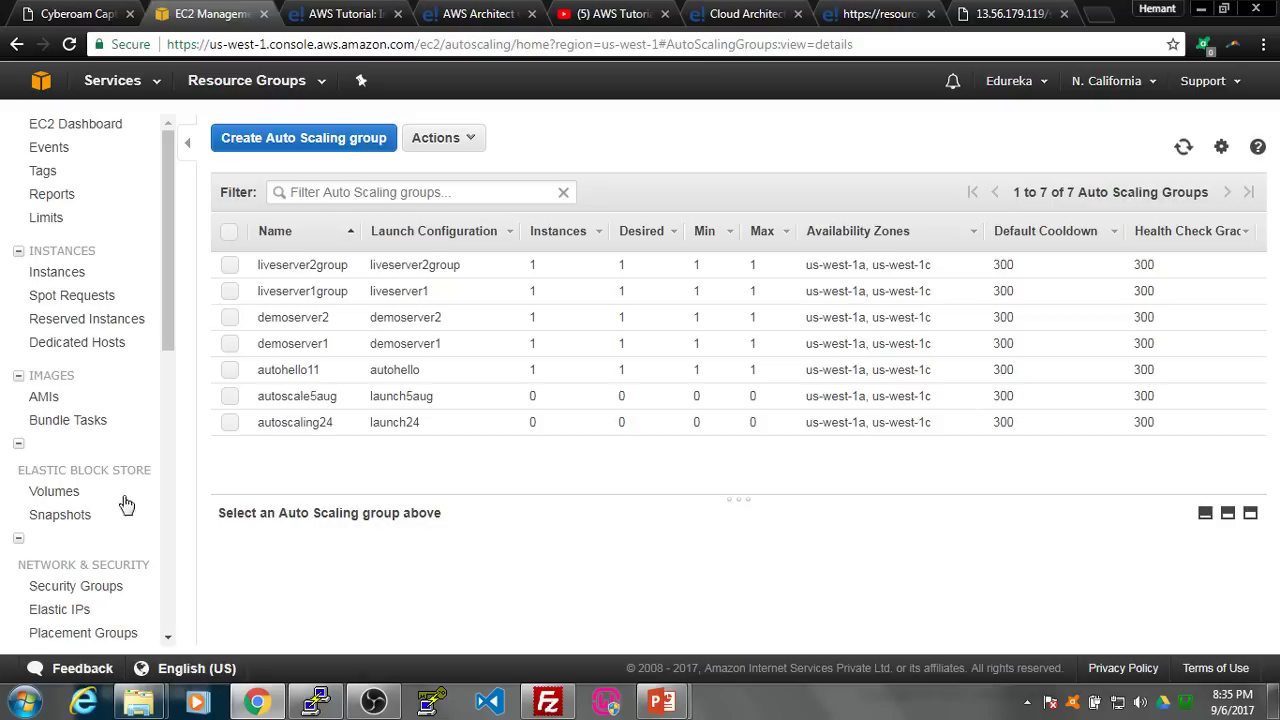
- Go to the load balancer list and show the description of liveloadbalancer
scroll(130, 517, "down", 1)
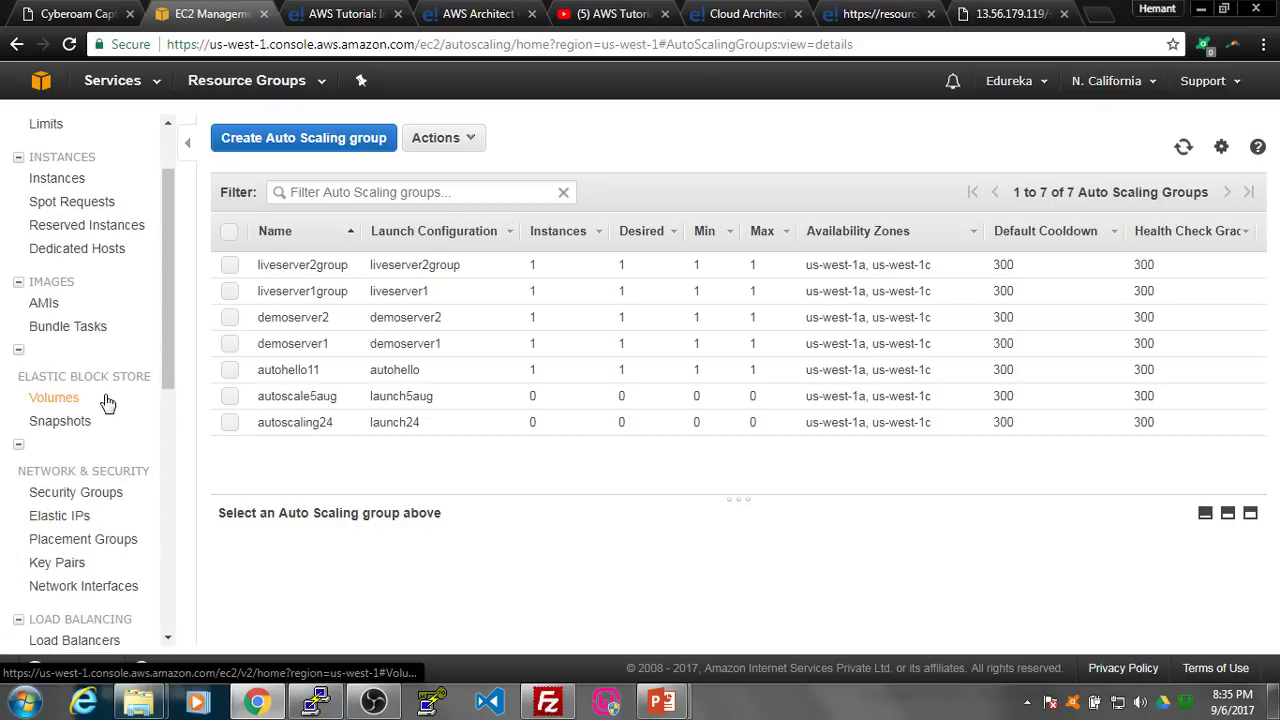
left_click_drag(166, 322, 163, 406)
left_click(84, 428)
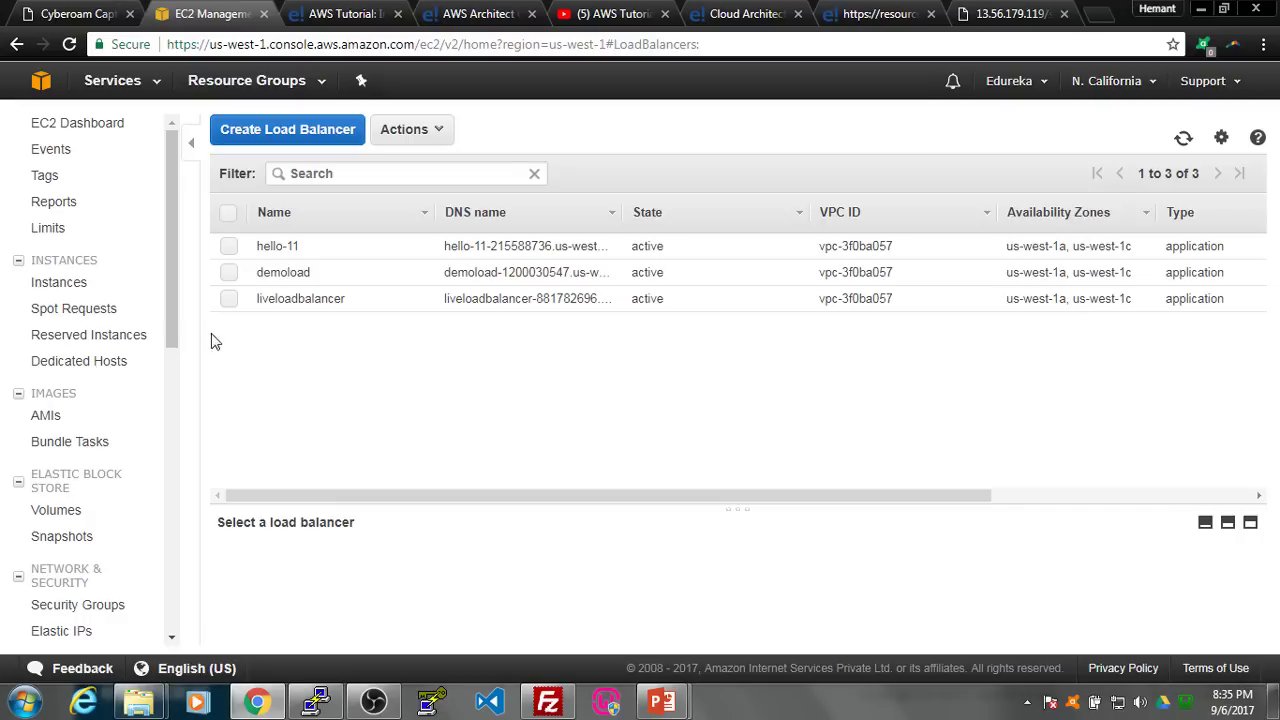
left_click(230, 300)
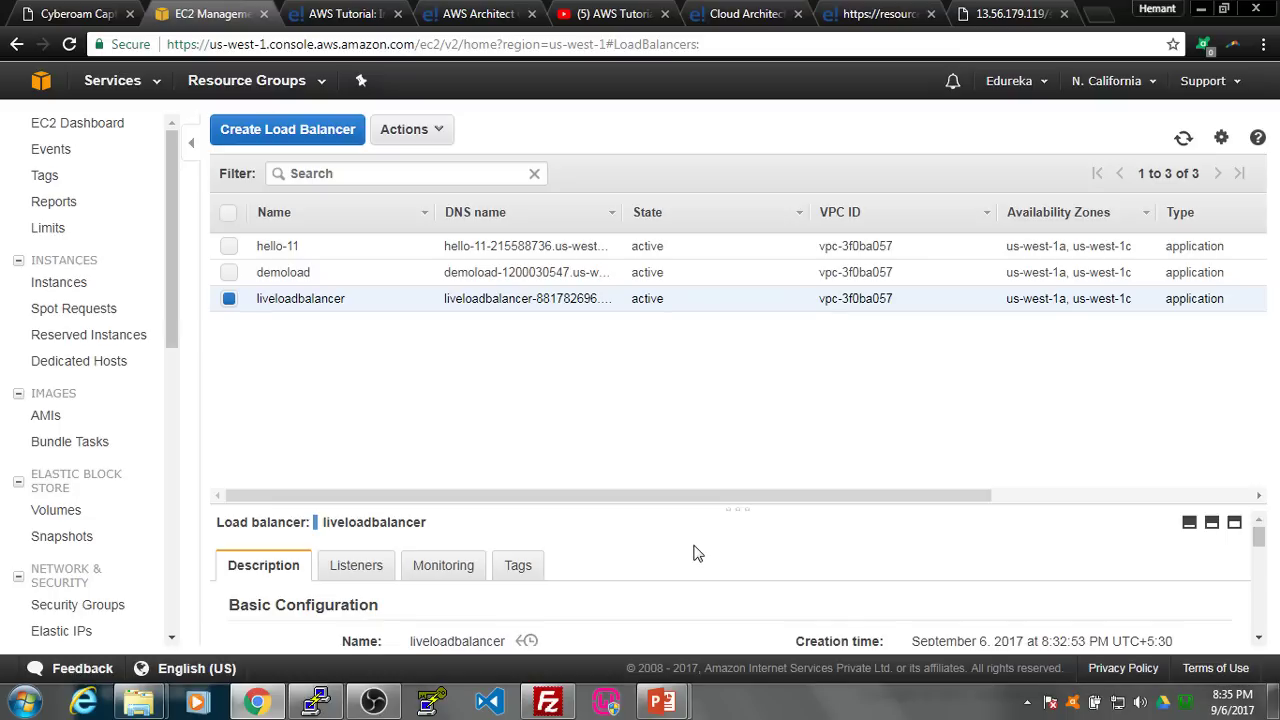
scroll(697, 553, "down", 1)
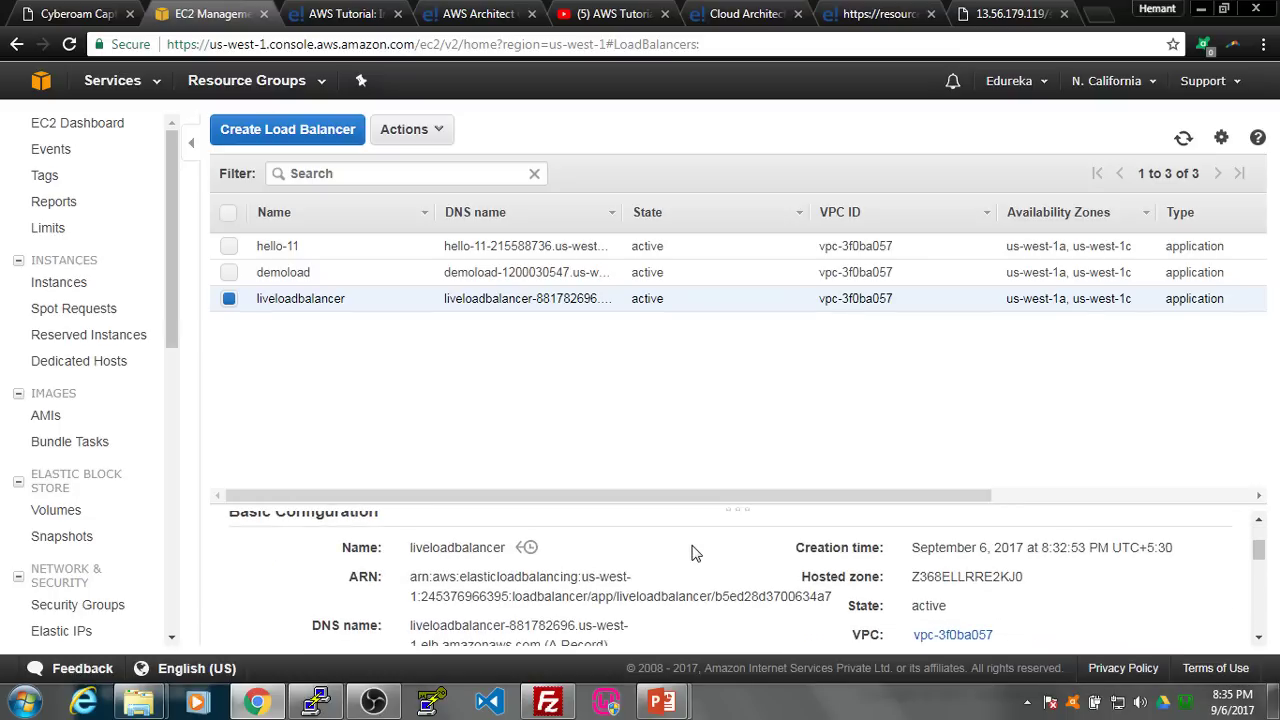
scroll(647, 560, "up", 1)
scroll(648, 562, "down", 1)
scroll(650, 563, "up", 1)
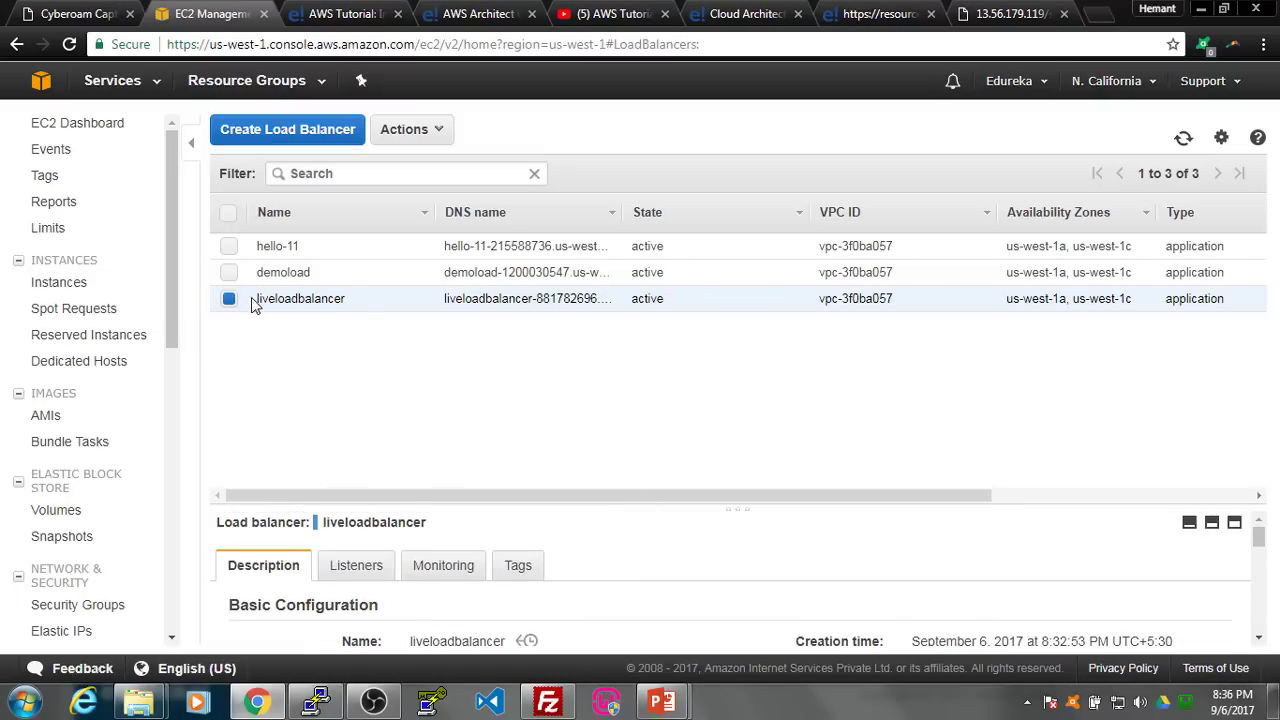
- Open the routing rules of liveloadbalancer's HTTP : 80 listener and review its default action
left_click(371, 569)
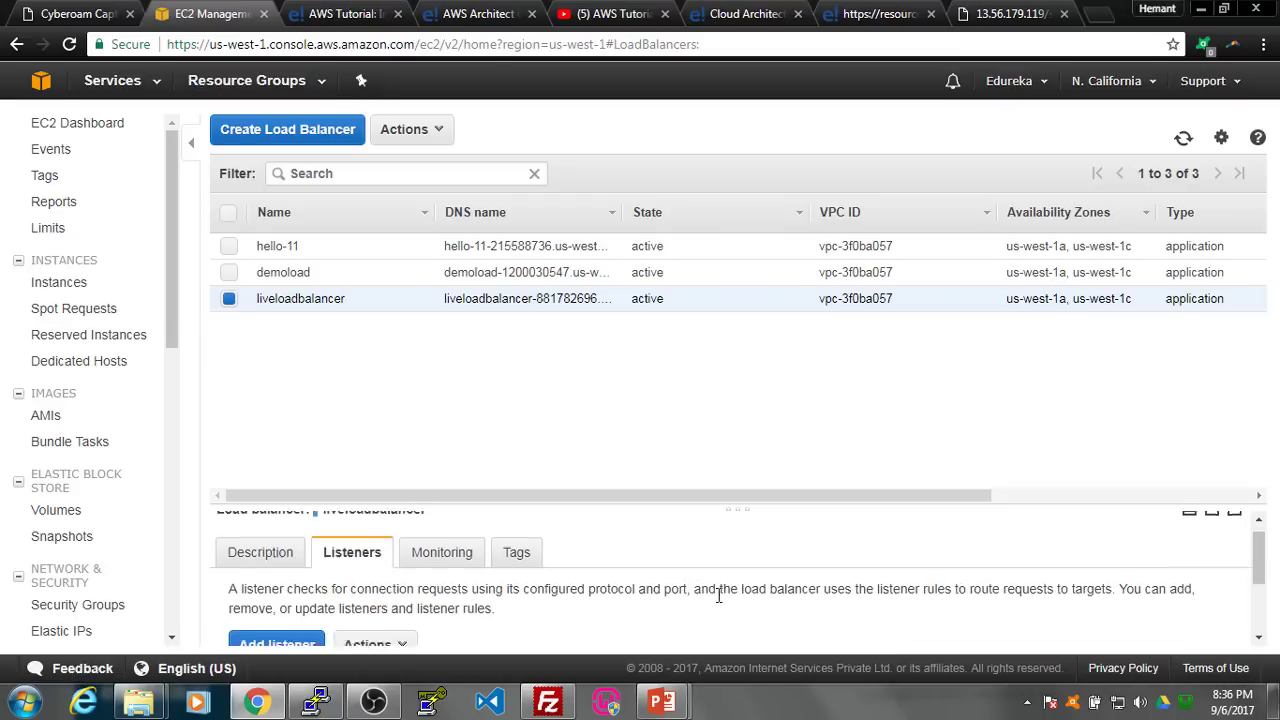
scroll(728, 578, "down", 3)
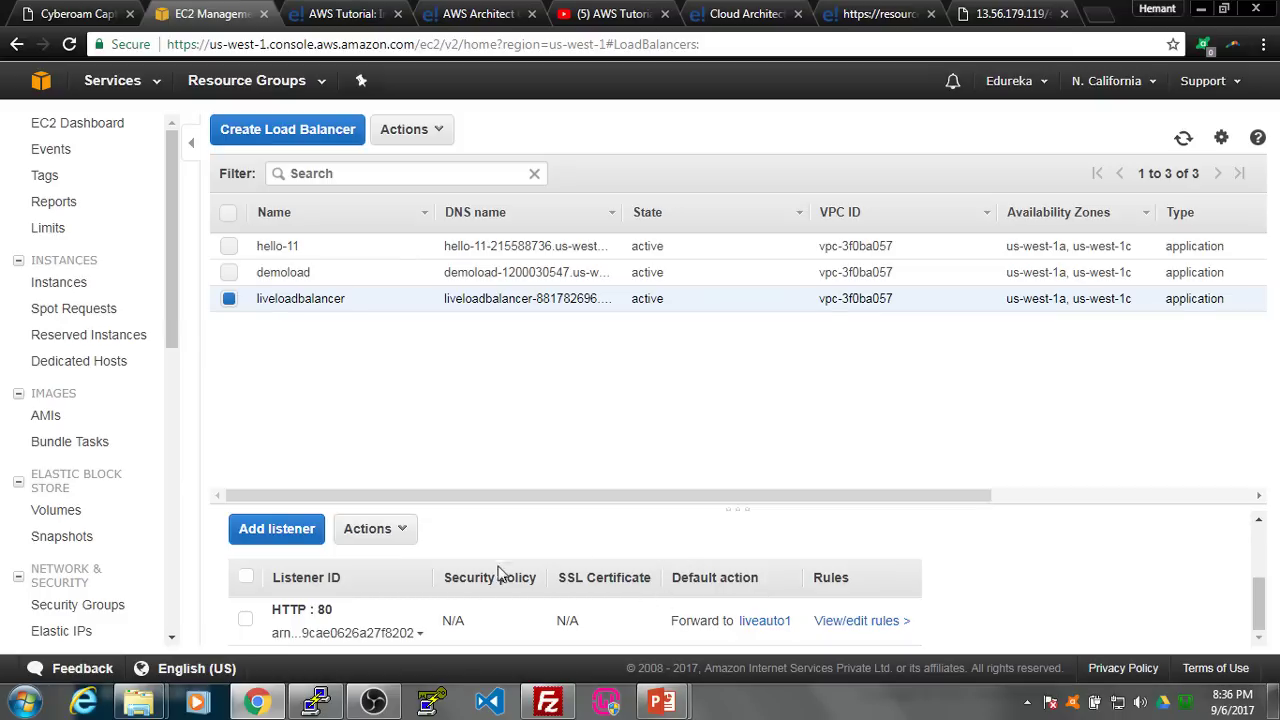
left_click(860, 622)
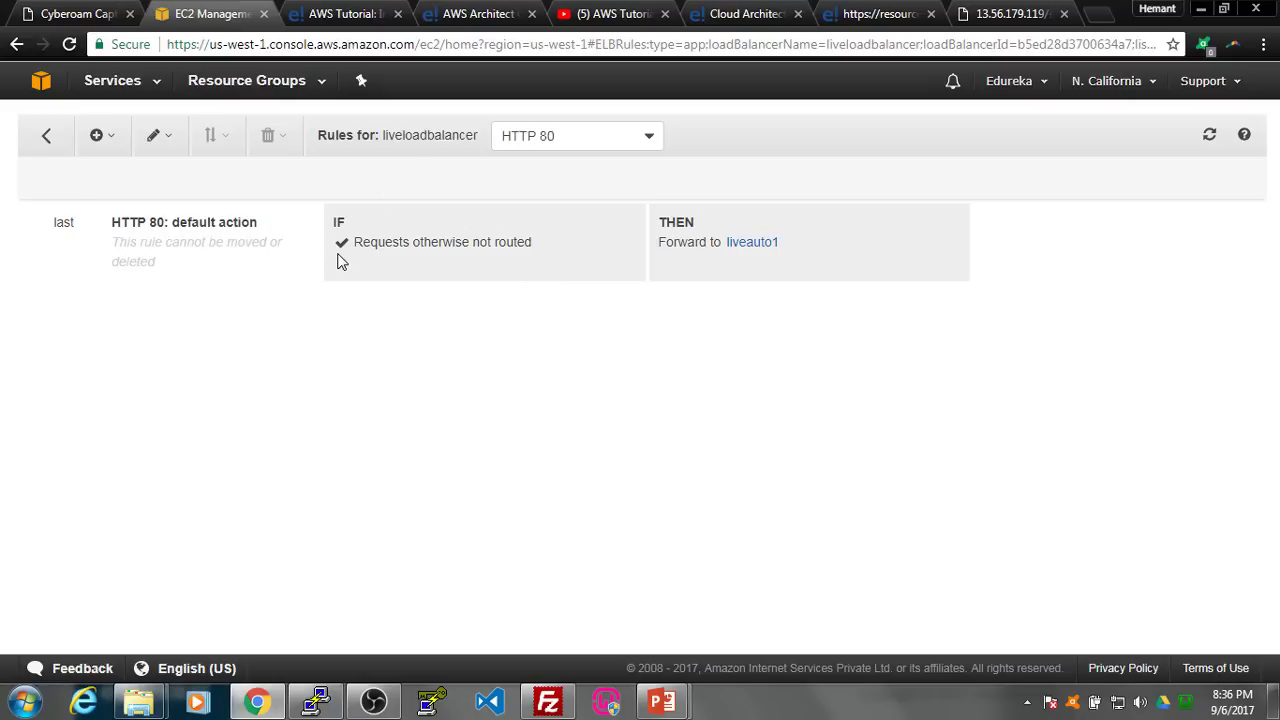
triple_click(515, 233)
left_click(748, 264)
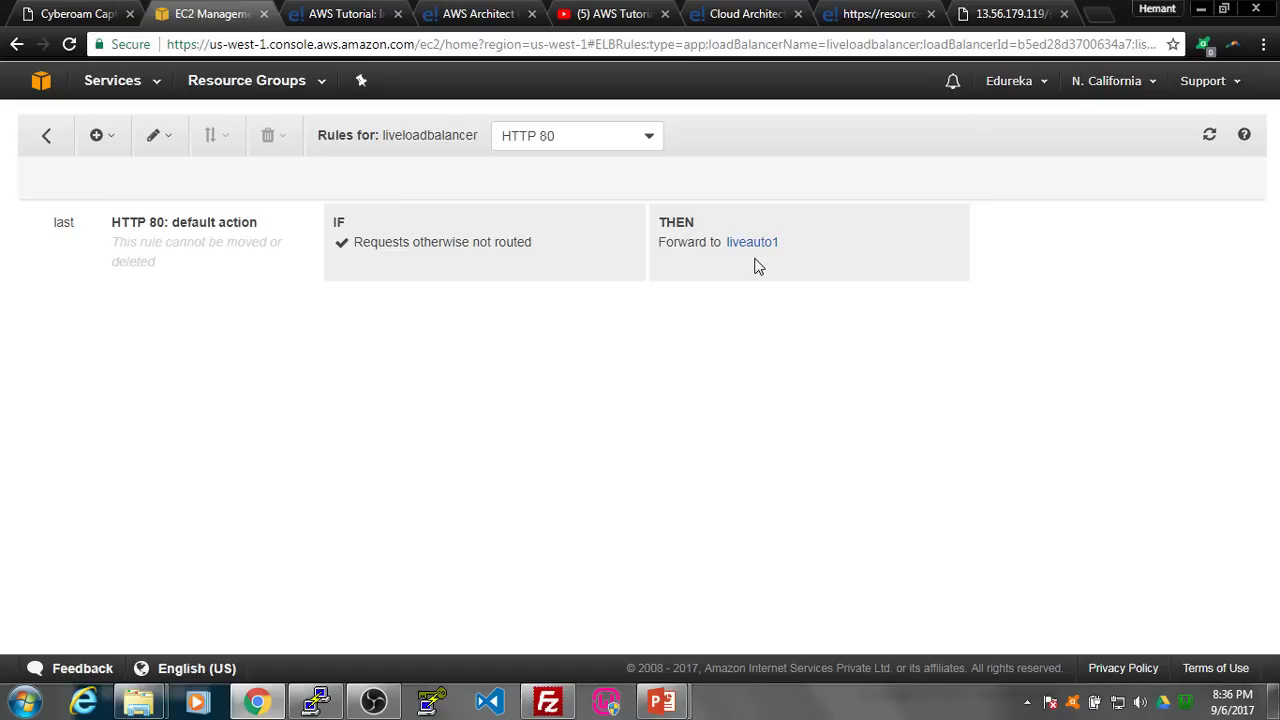
- Insert and save a rule ahead of the default action that forwards requests with path /server1/* to liveauto1
left_click(104, 140)
left_click(629, 216)
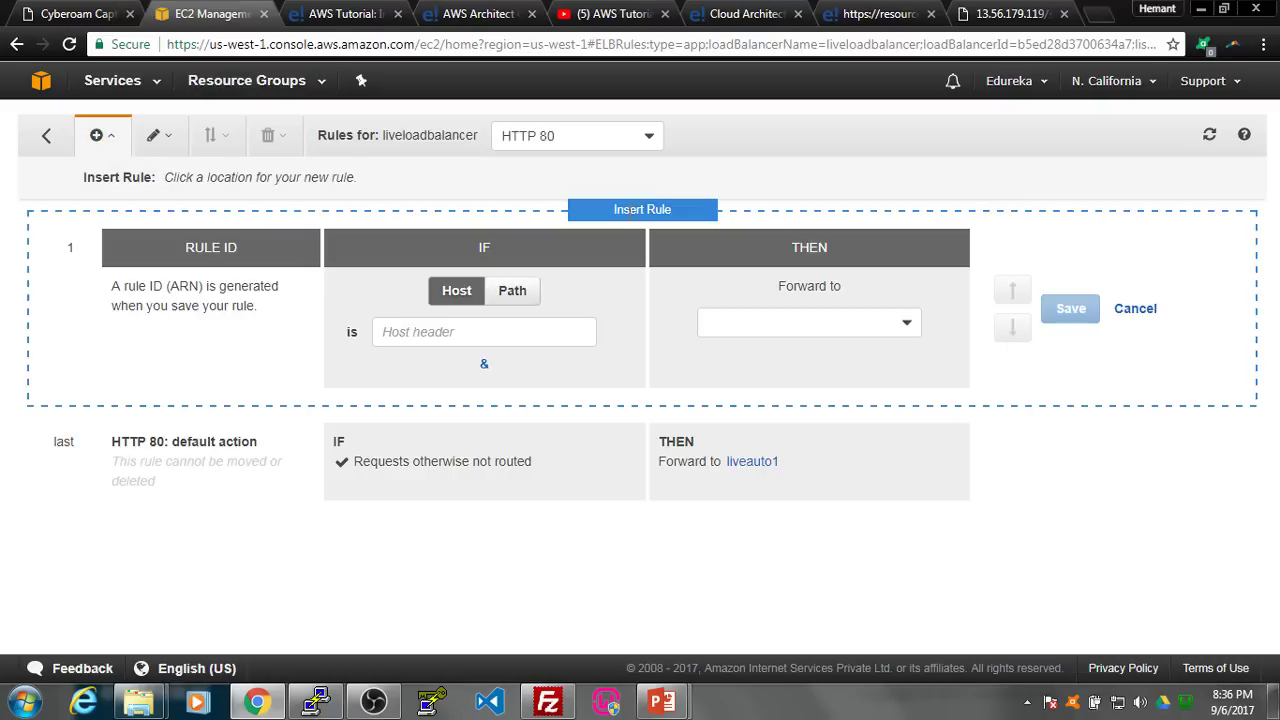
left_click(490, 332)
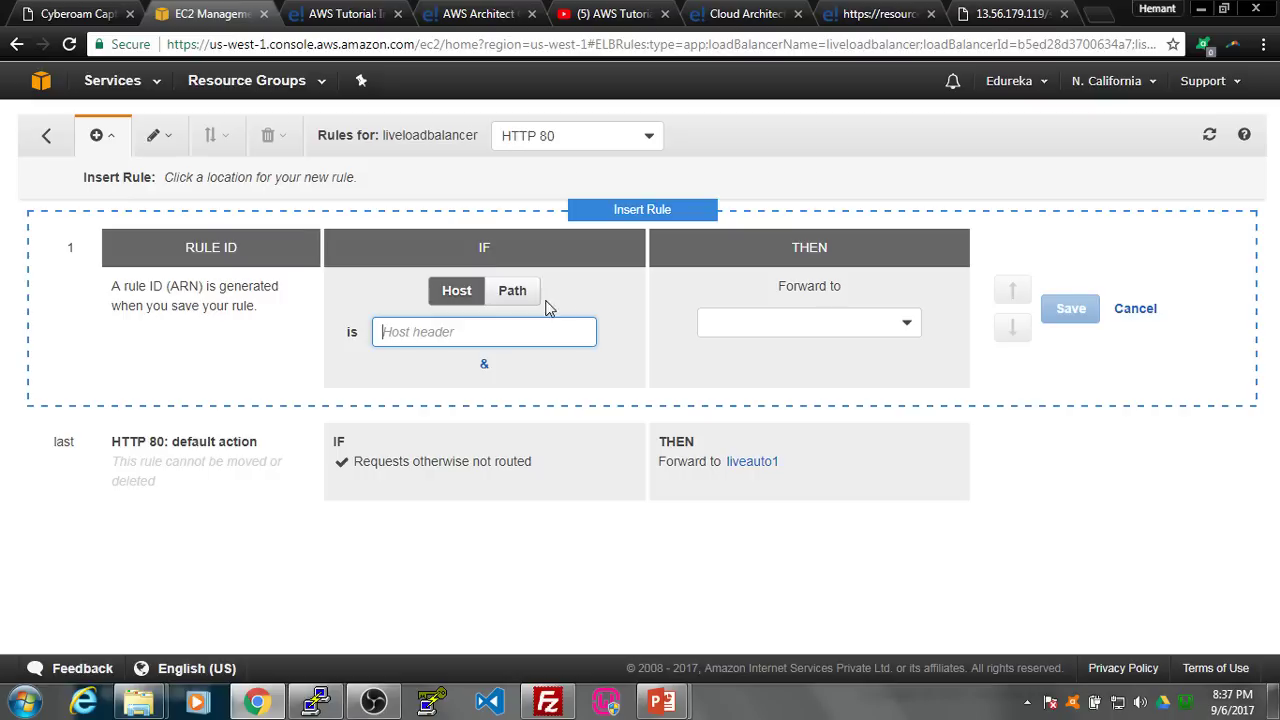
left_click(514, 300)
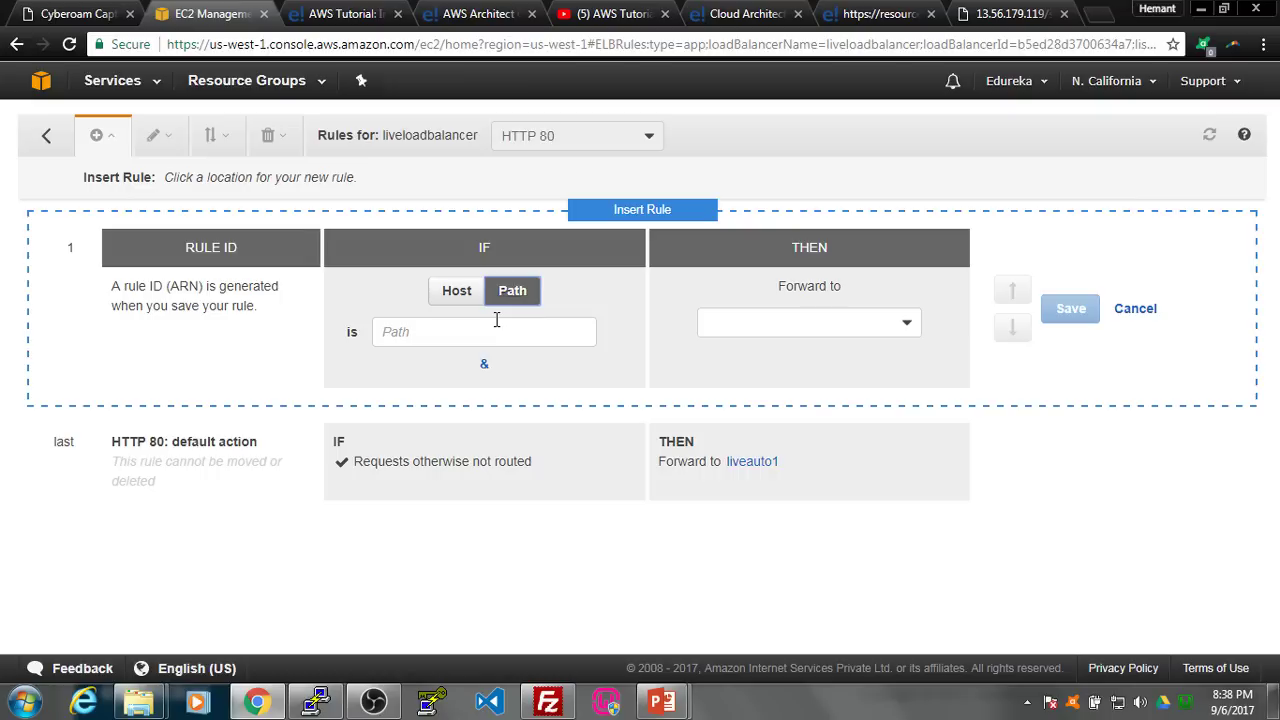
left_click(509, 333)
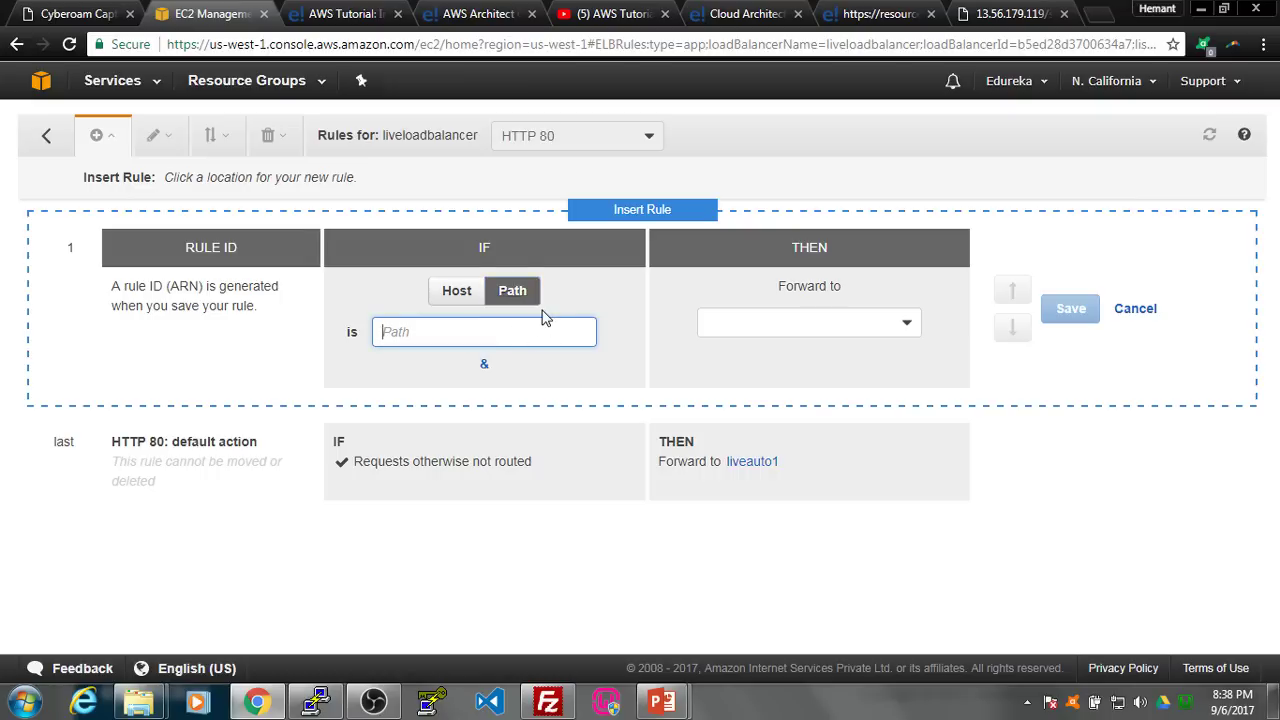
type("/server1/*")
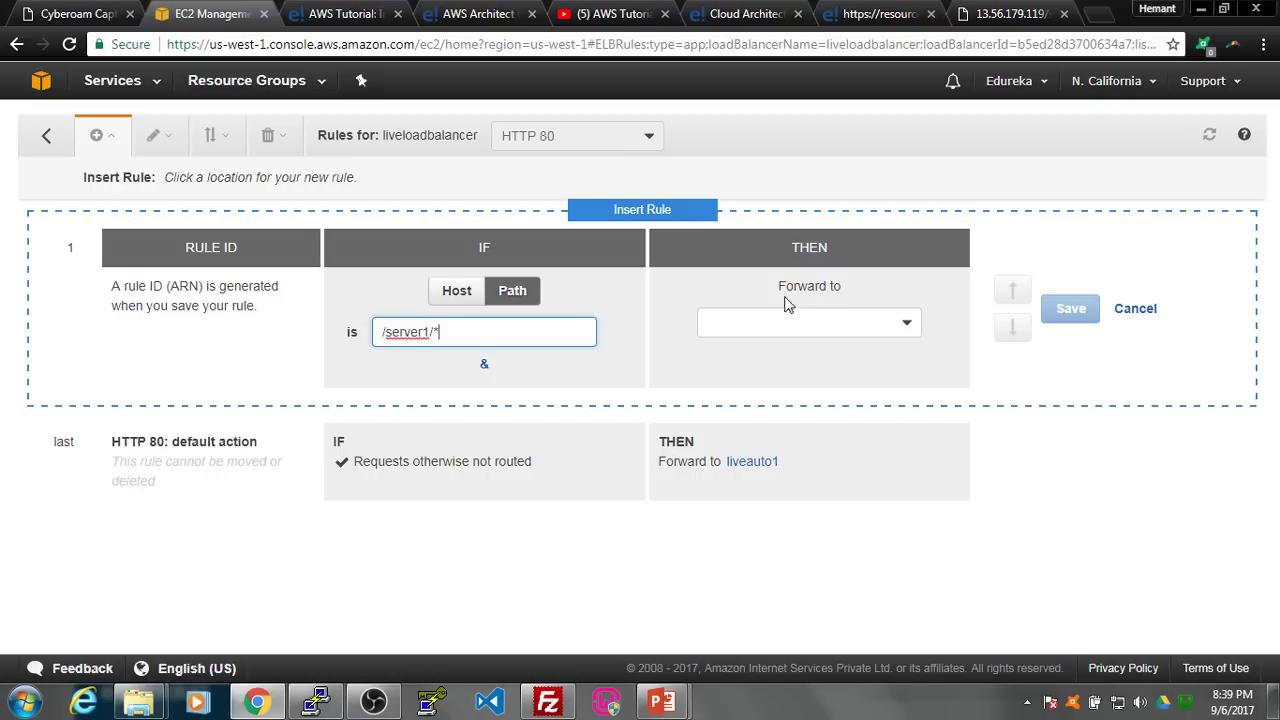
left_click_drag(778, 286, 852, 290)
left_click(862, 318)
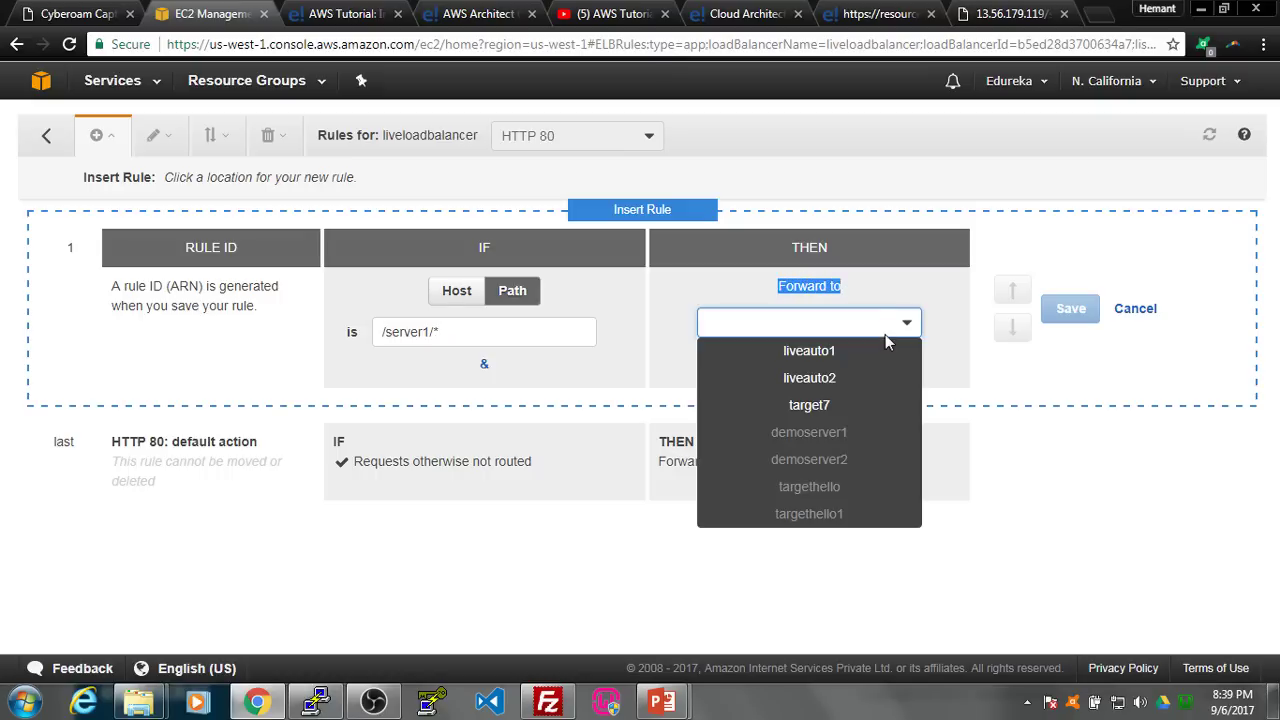
left_click(877, 365)
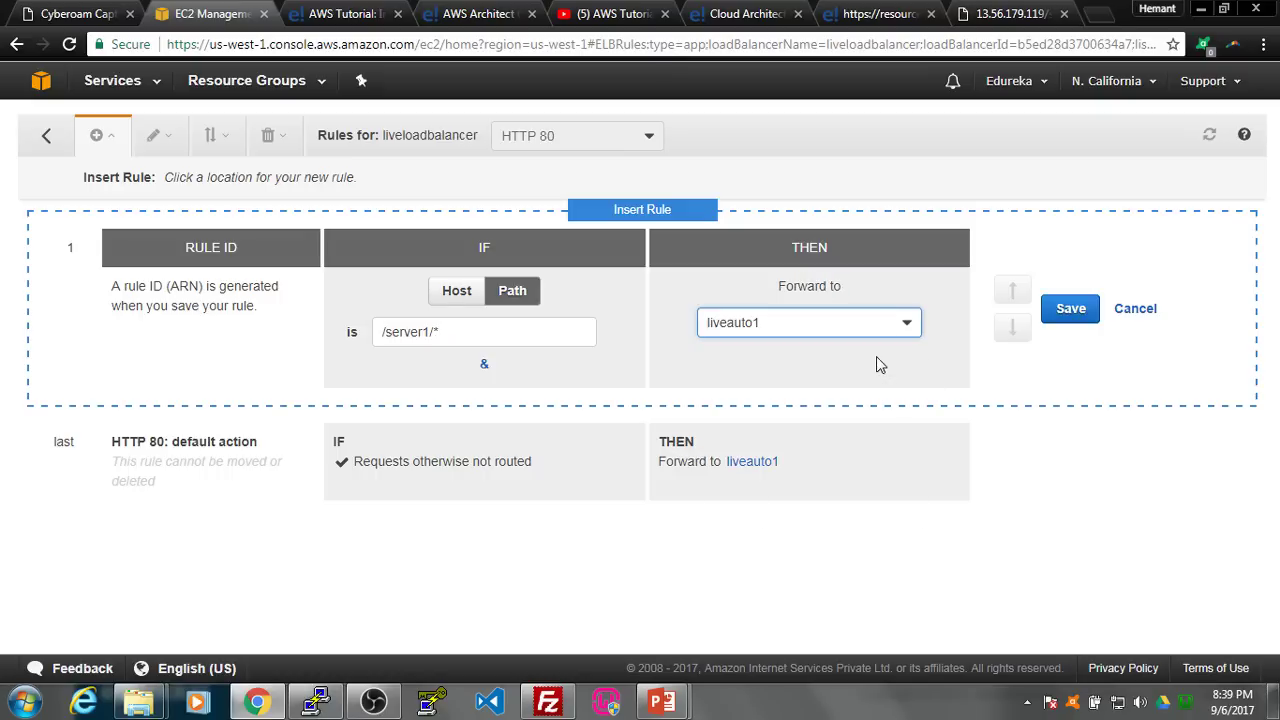
left_click_drag(385, 332, 430, 333)
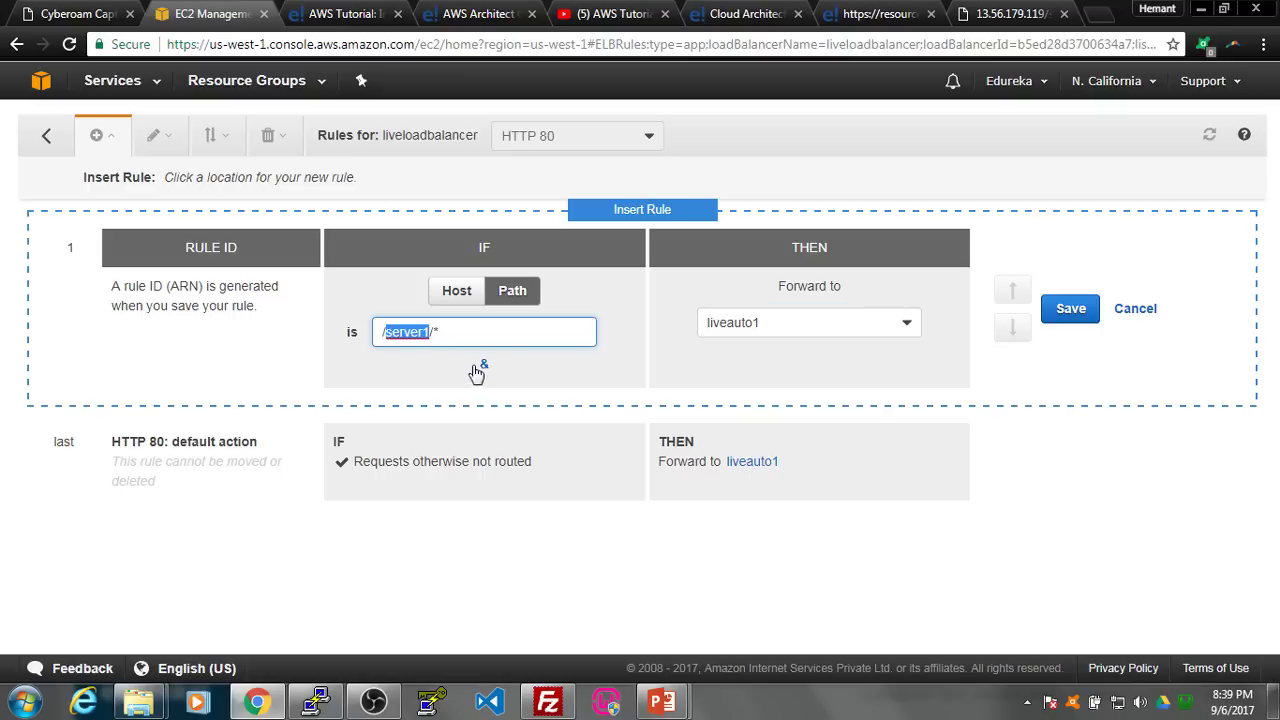
left_click(1064, 316)
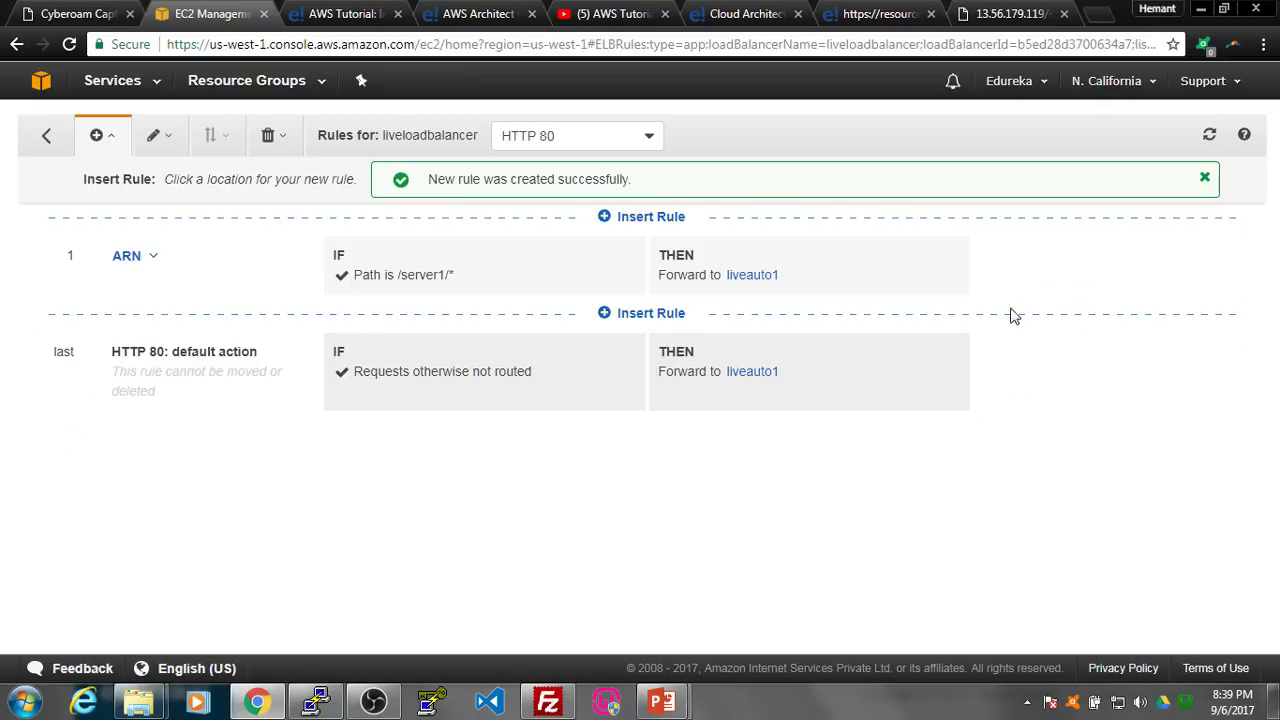
- Insert and save another rule in first position that forwards requests with path /server2/* to liveauto2
left_click(649, 216)
left_click(487, 336)
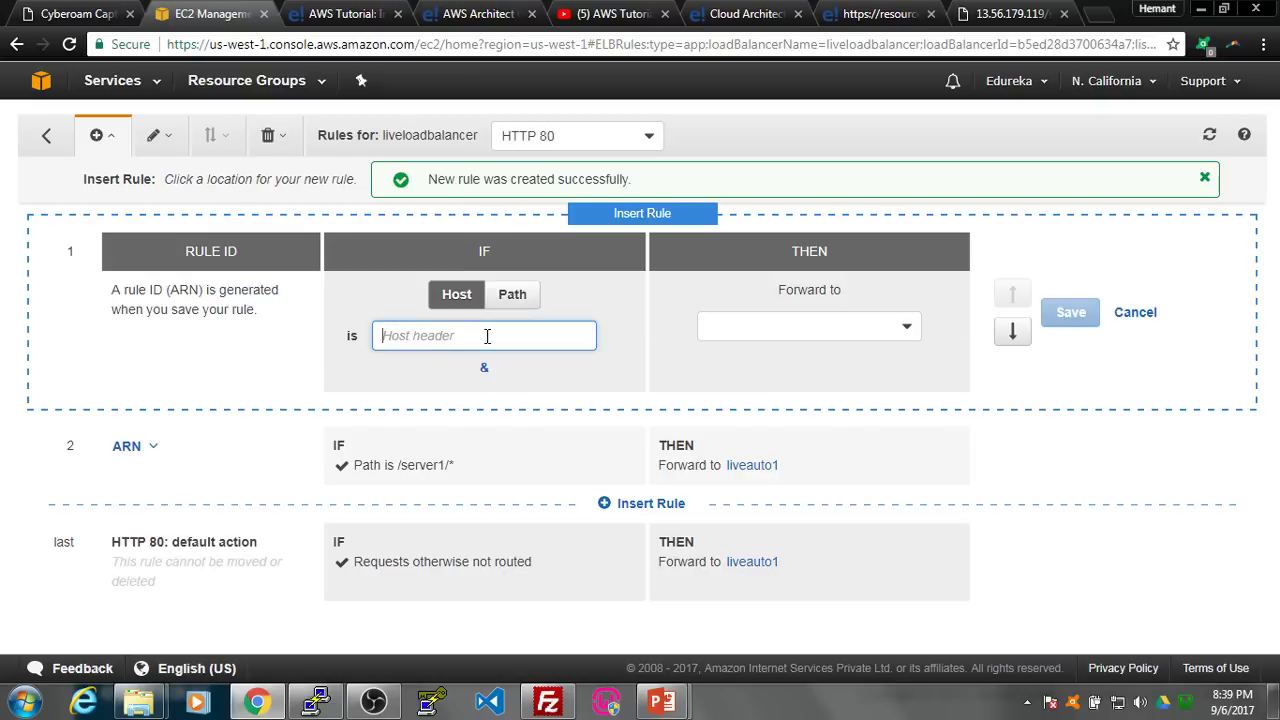
left_click(515, 299)
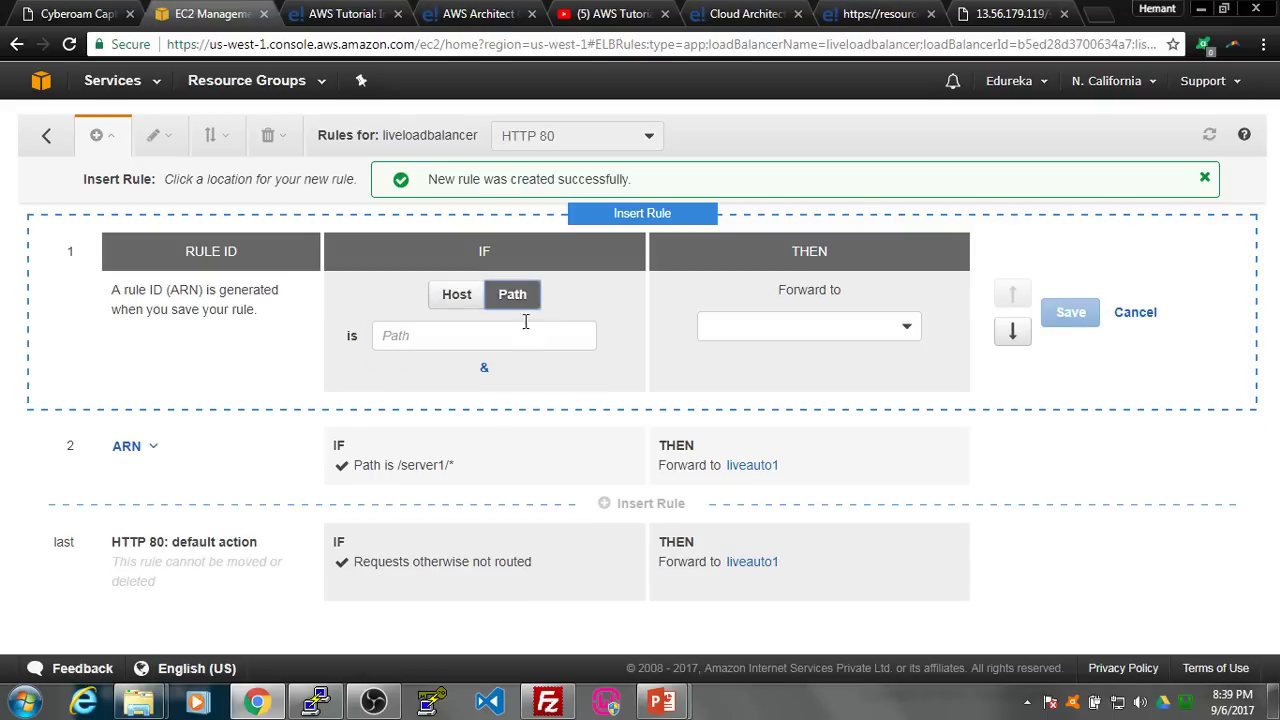
type("/s")
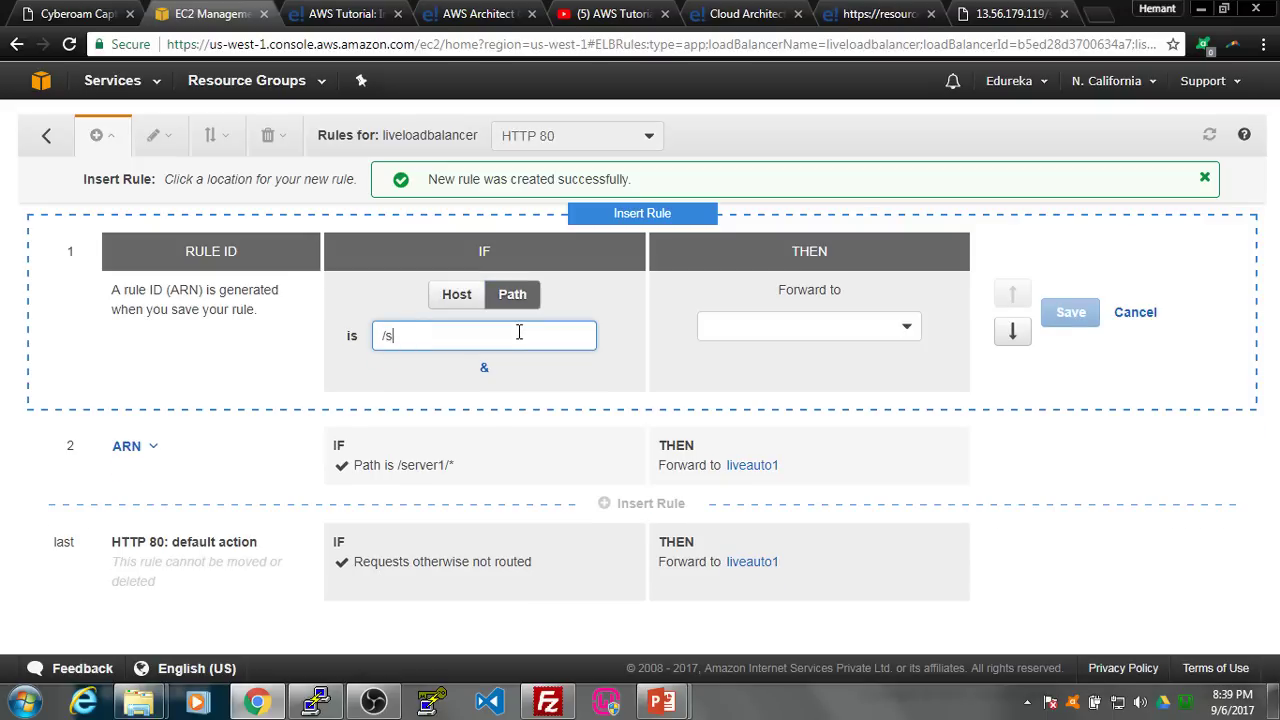
type("erver2/*")
left_click(898, 332)
left_click(888, 383)
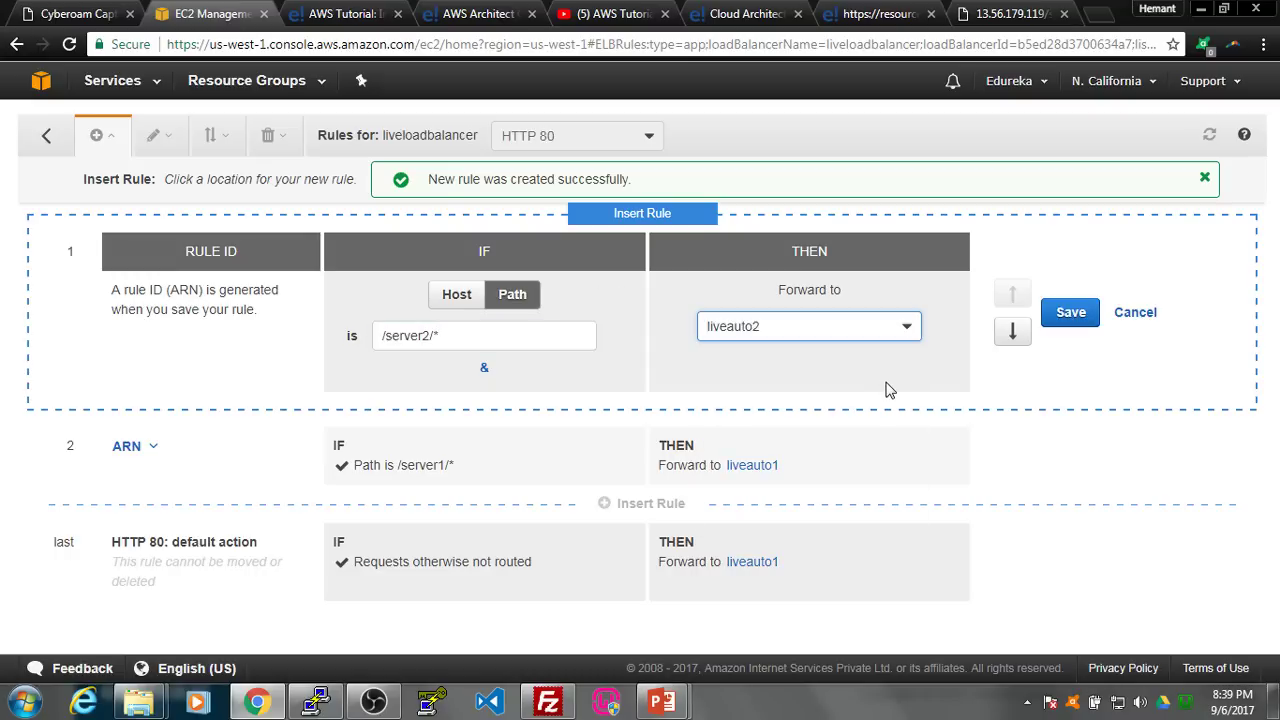
left_click(1064, 314)
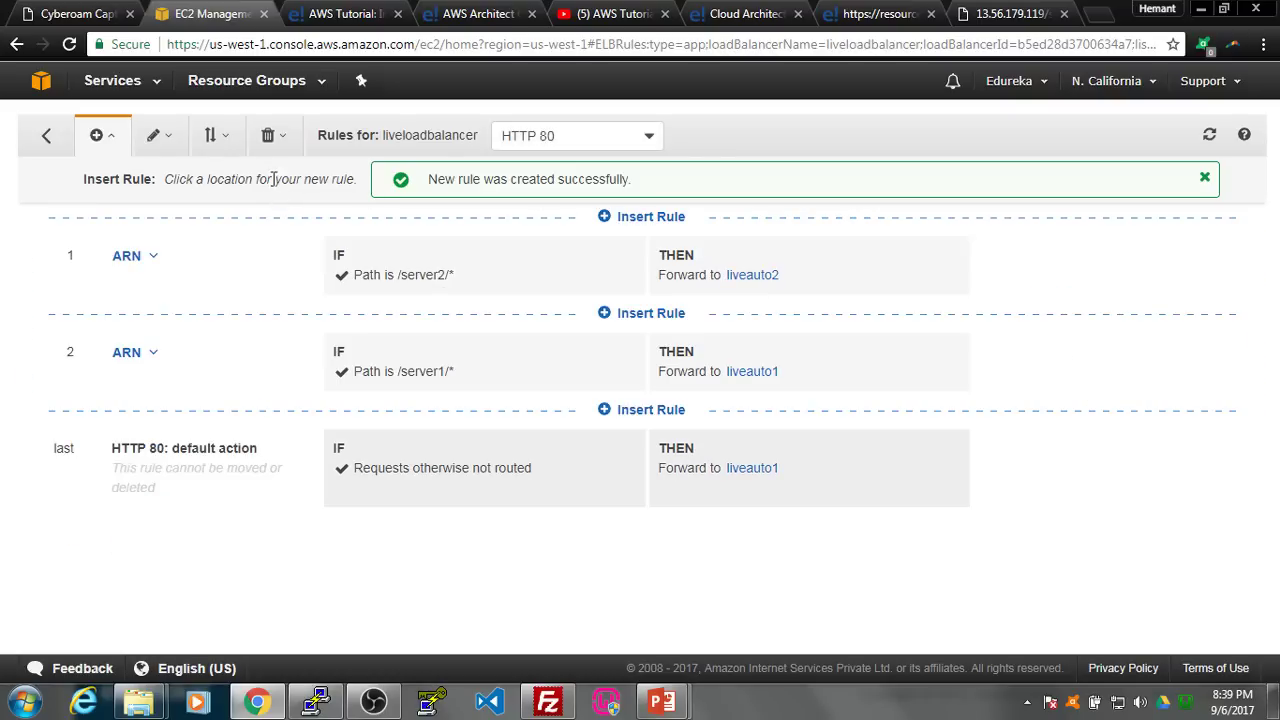
- Return to the load balancer list, copy liveloadbalancer's DNS name and paste it as the address in a new browser tab
left_click(46, 138)
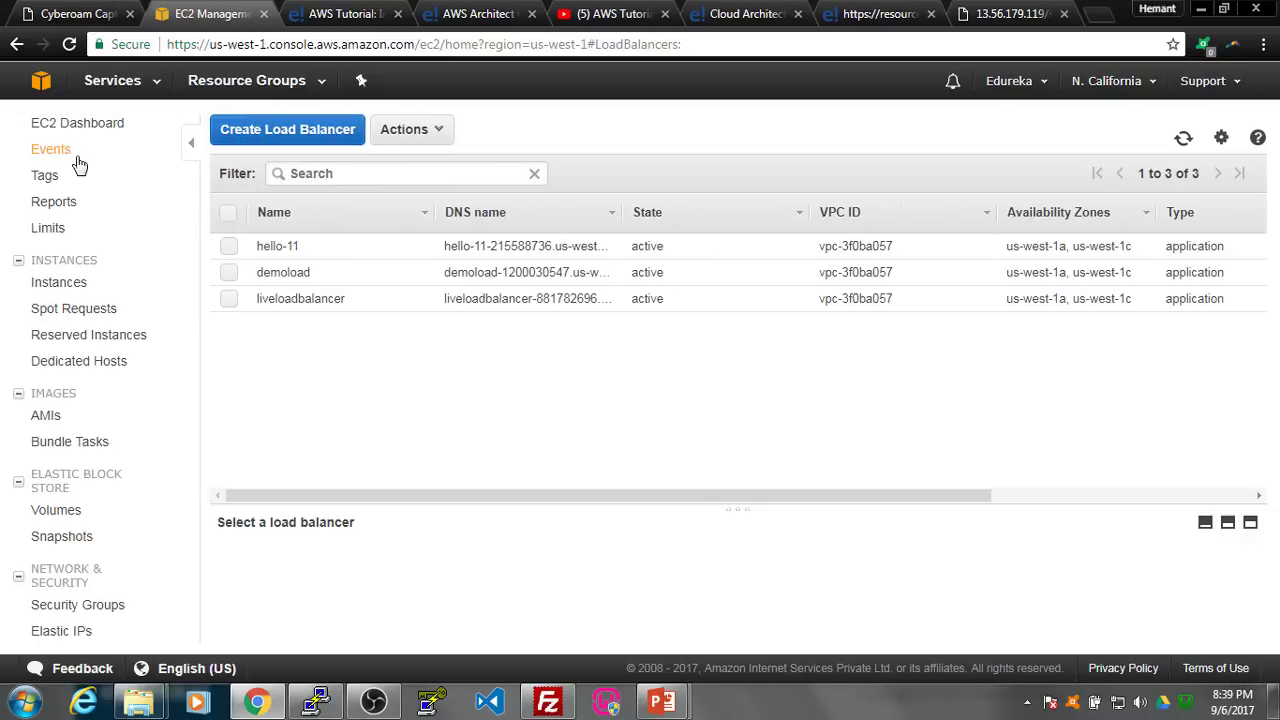
left_click(229, 299)
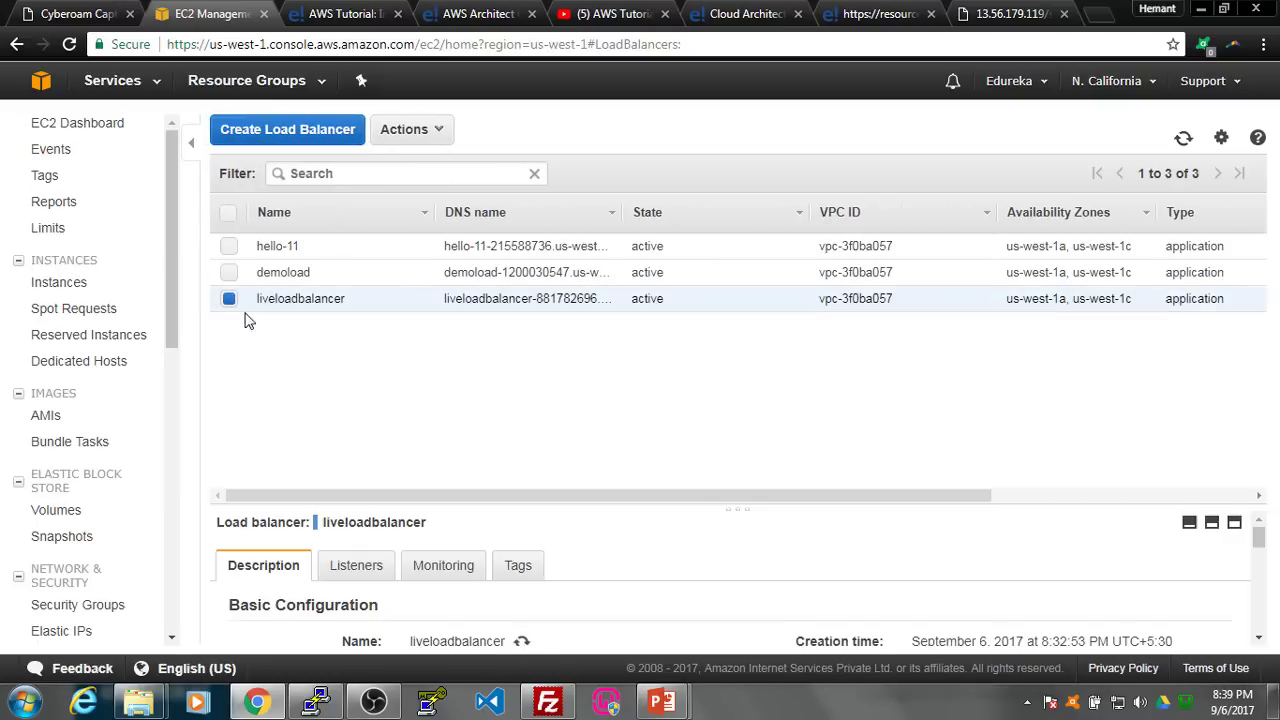
scroll(565, 520, "down", 3)
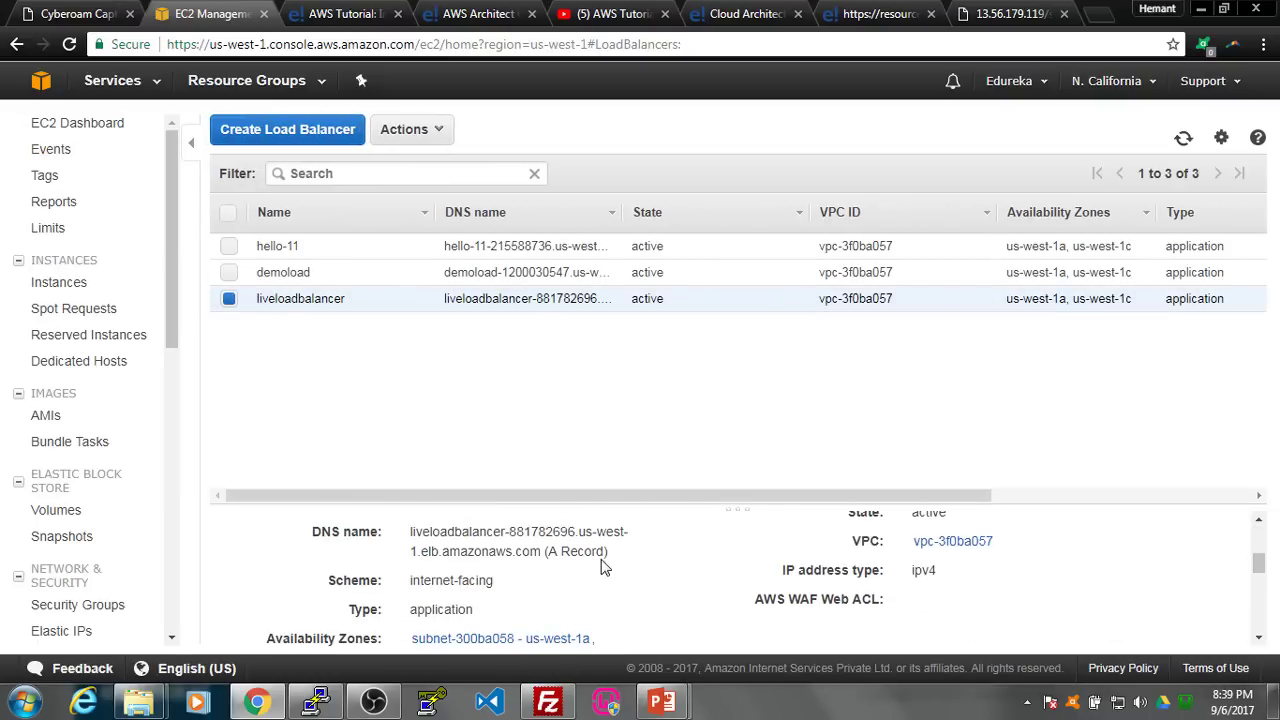
left_click_drag(541, 551, 420, 561)
key("ctrl+c")
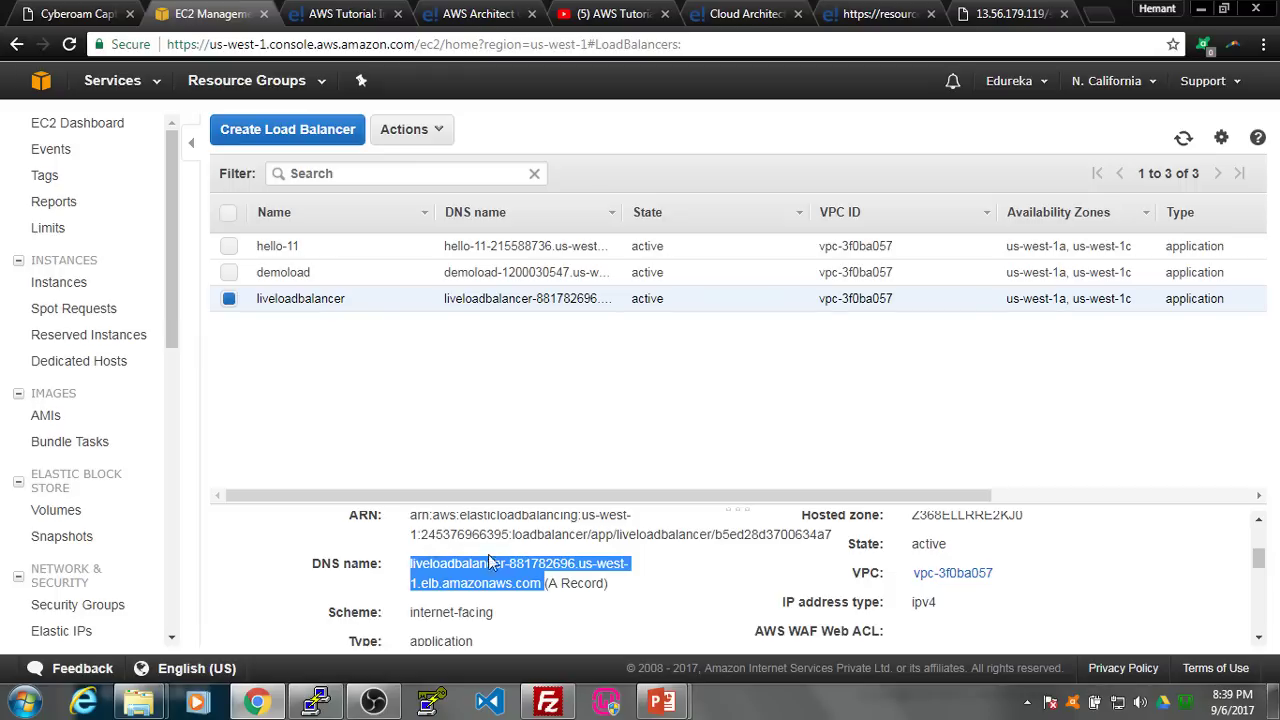
left_click(1106, 13)
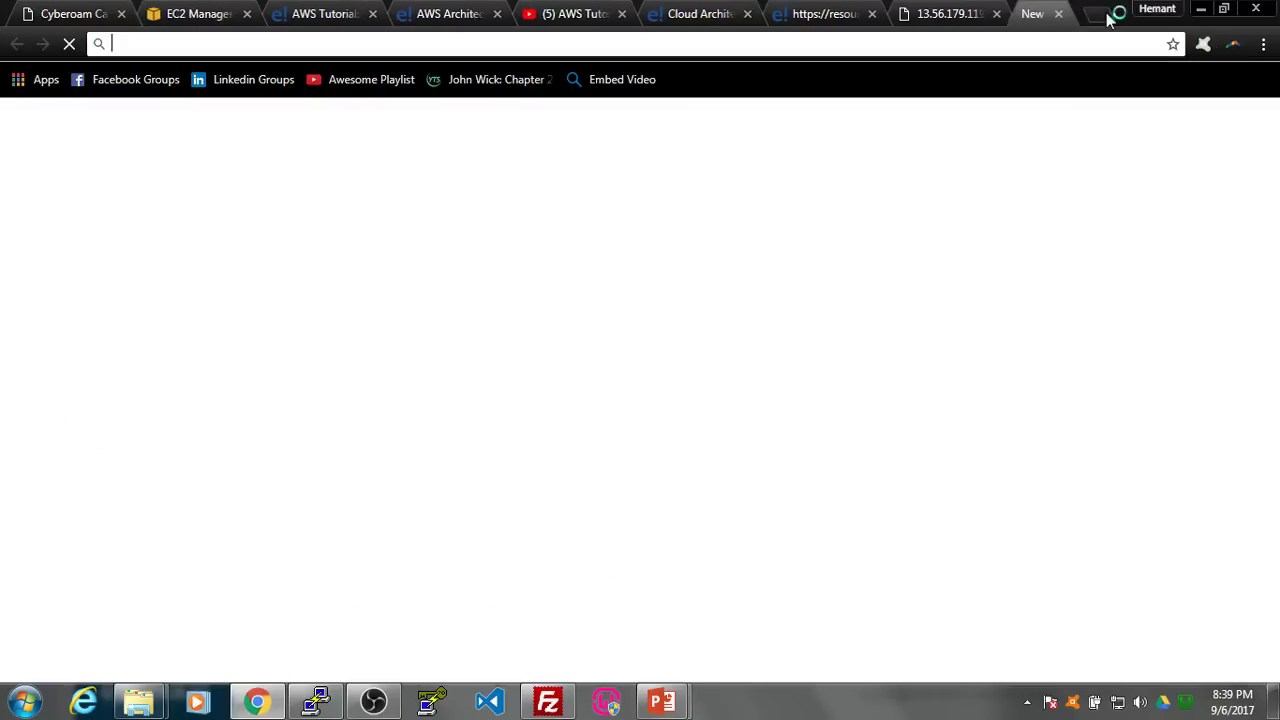
key("ctrl+v")
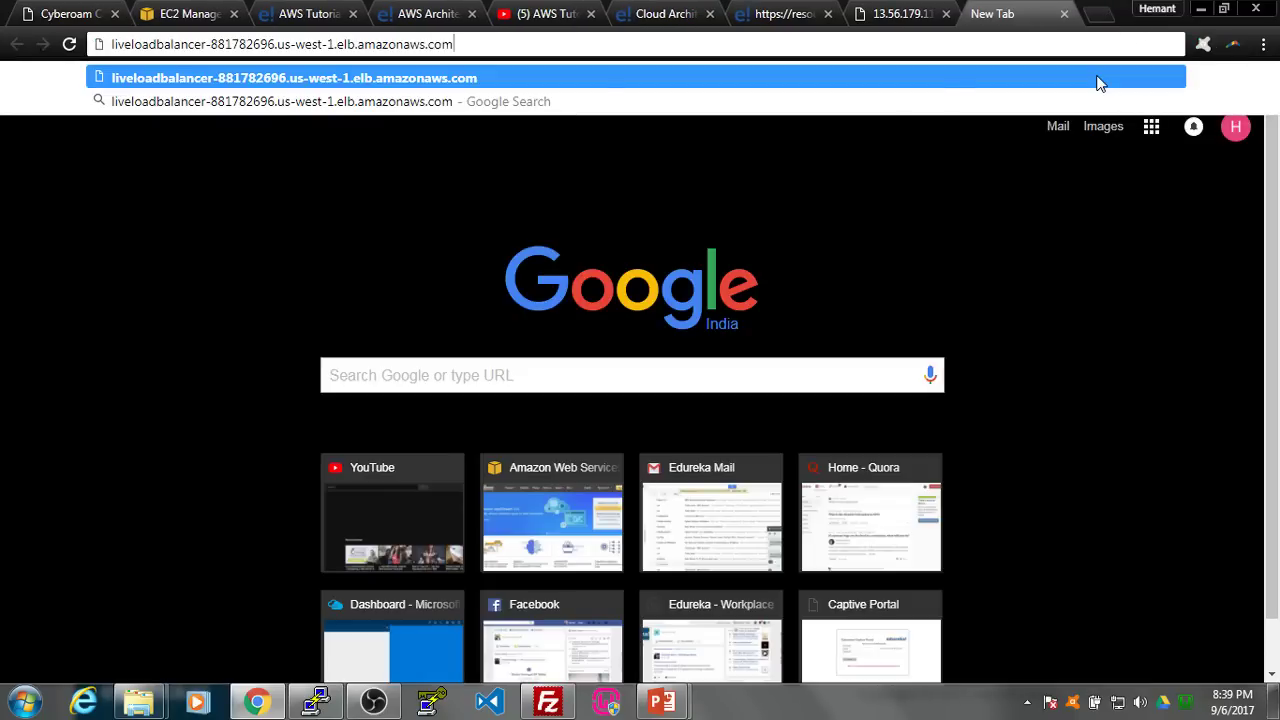
- Load liveloadbalancer's root address, and test the first path rule by requesting /server1 on the same address
key("Return")
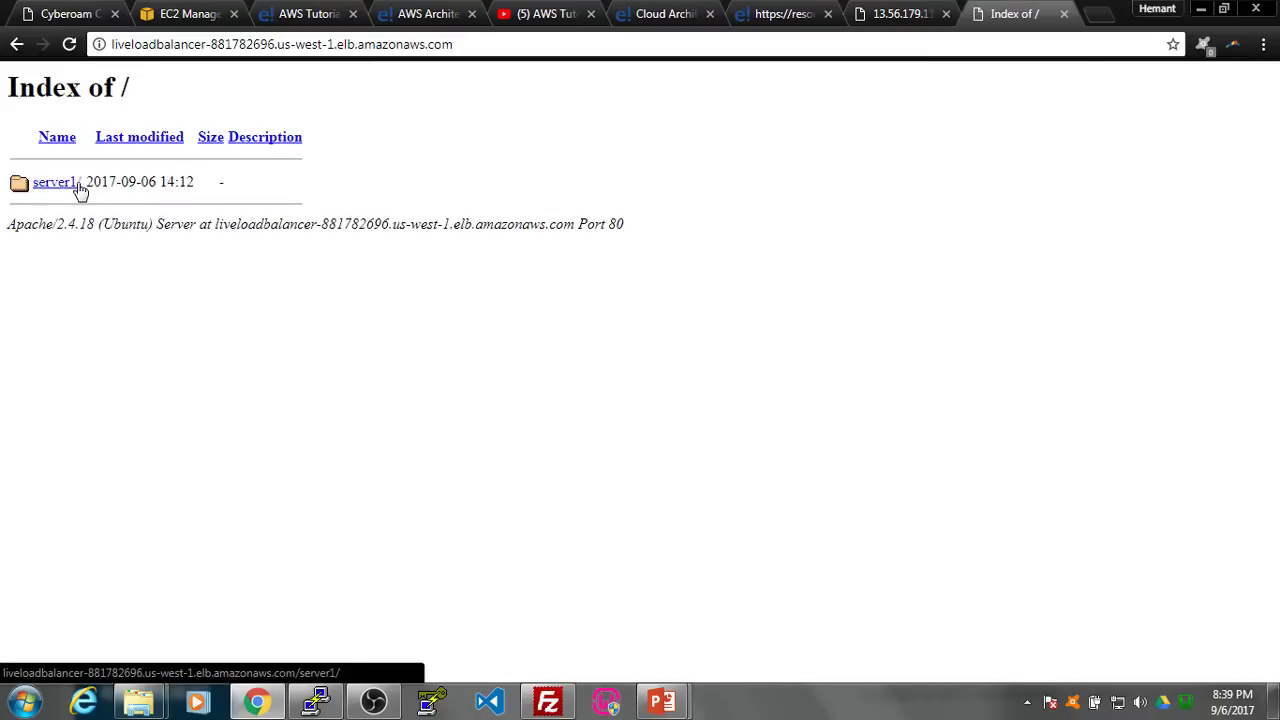
left_click(510, 43)
left_click(510, 43)
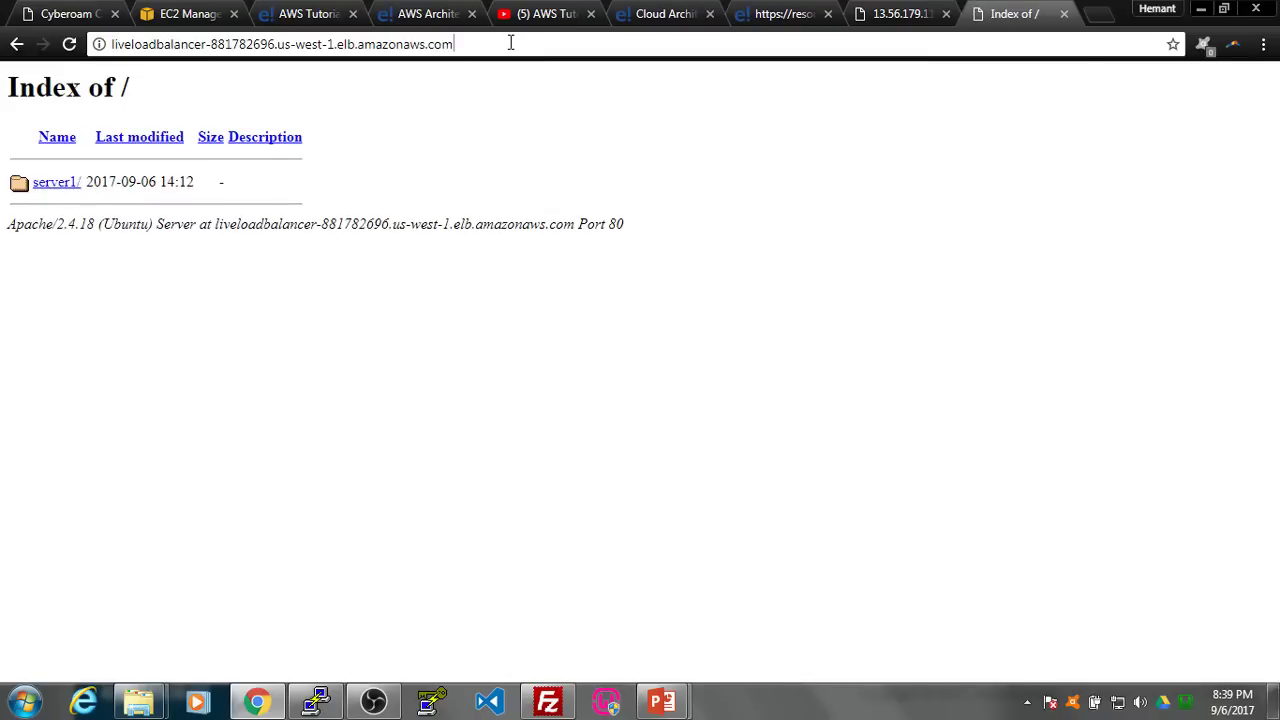
type("/server1")
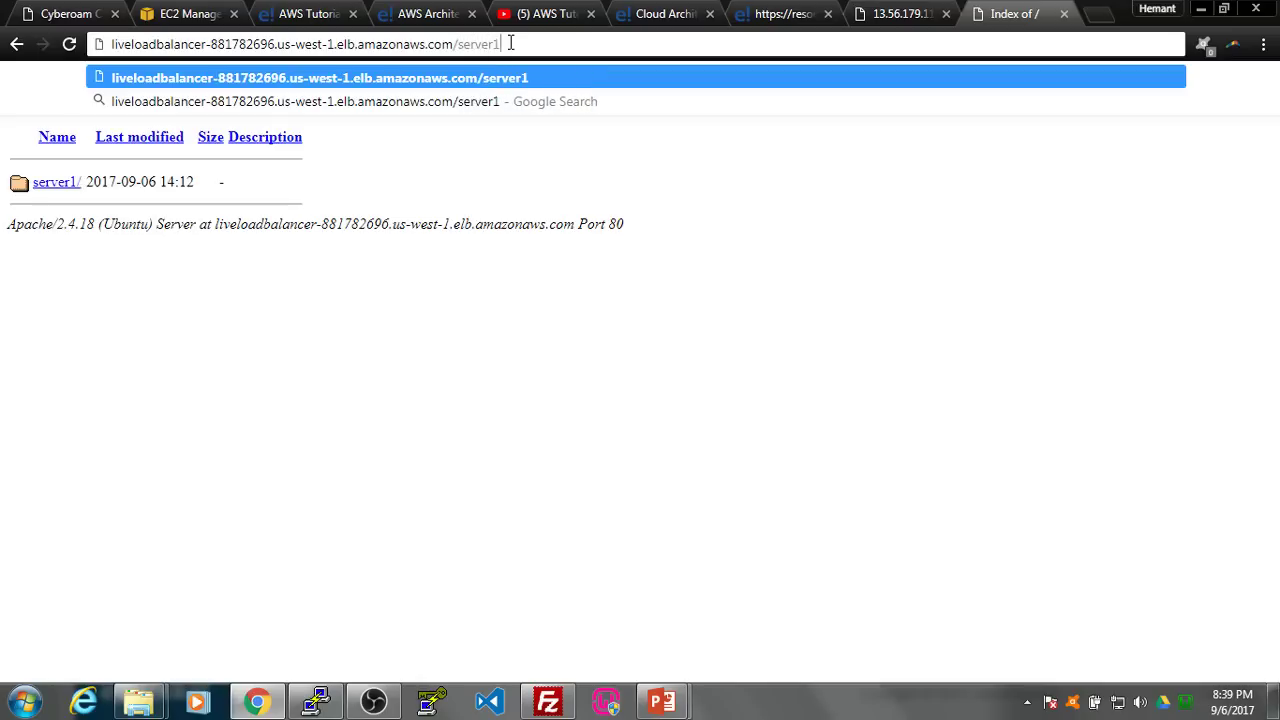
key("Return")
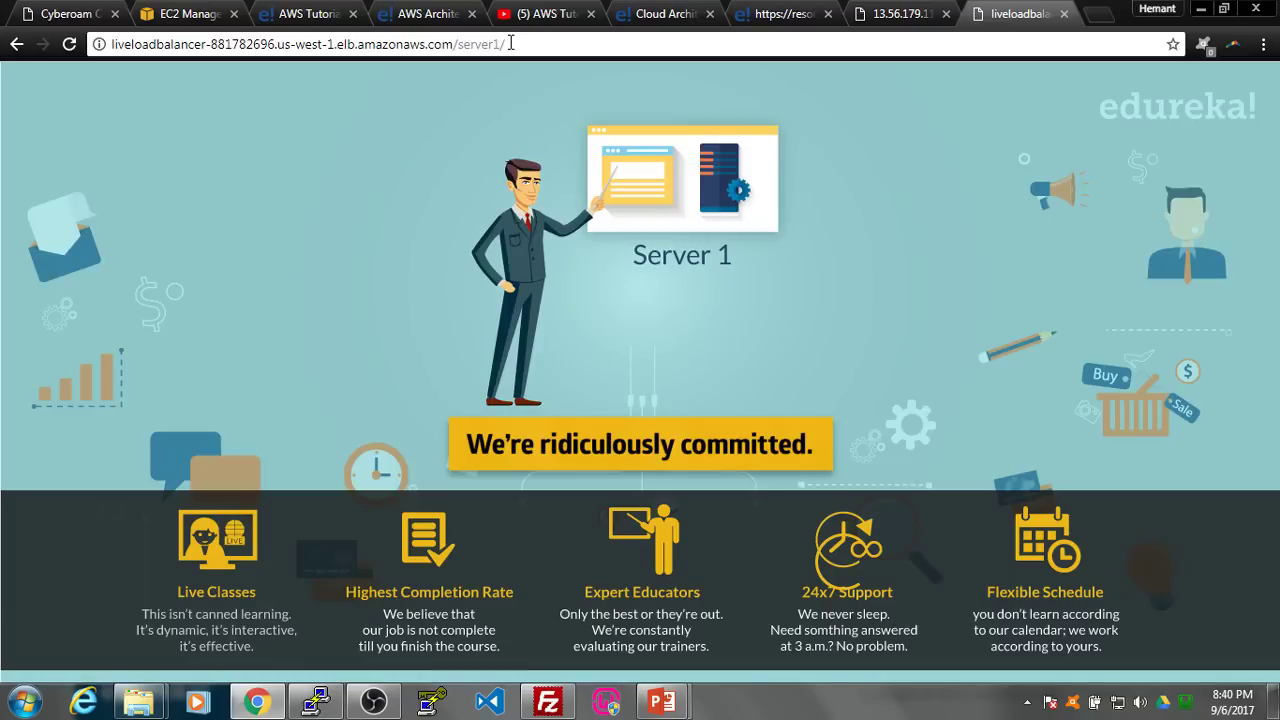
- Change the load balancer address's path to /server2/ and load it to test the second path rule
left_click(499, 44)
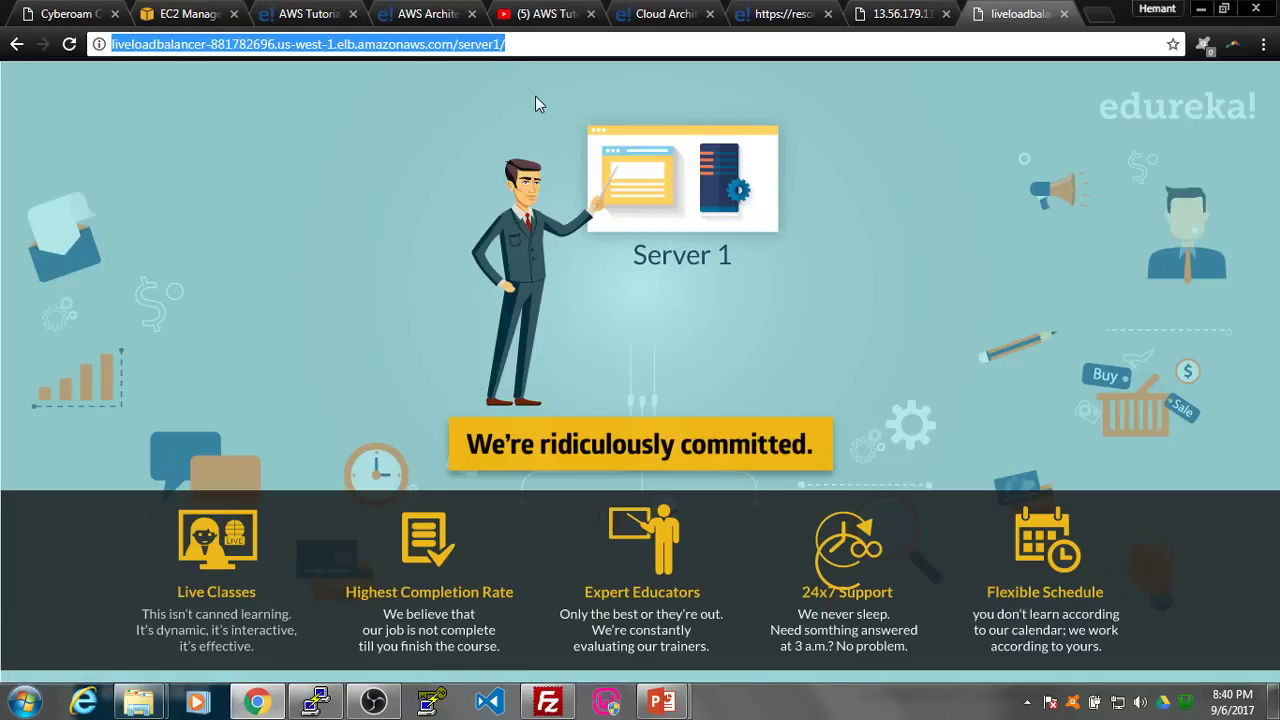
key("End")
key("Left")
key("BackSpace")
type("2")
key("Return")
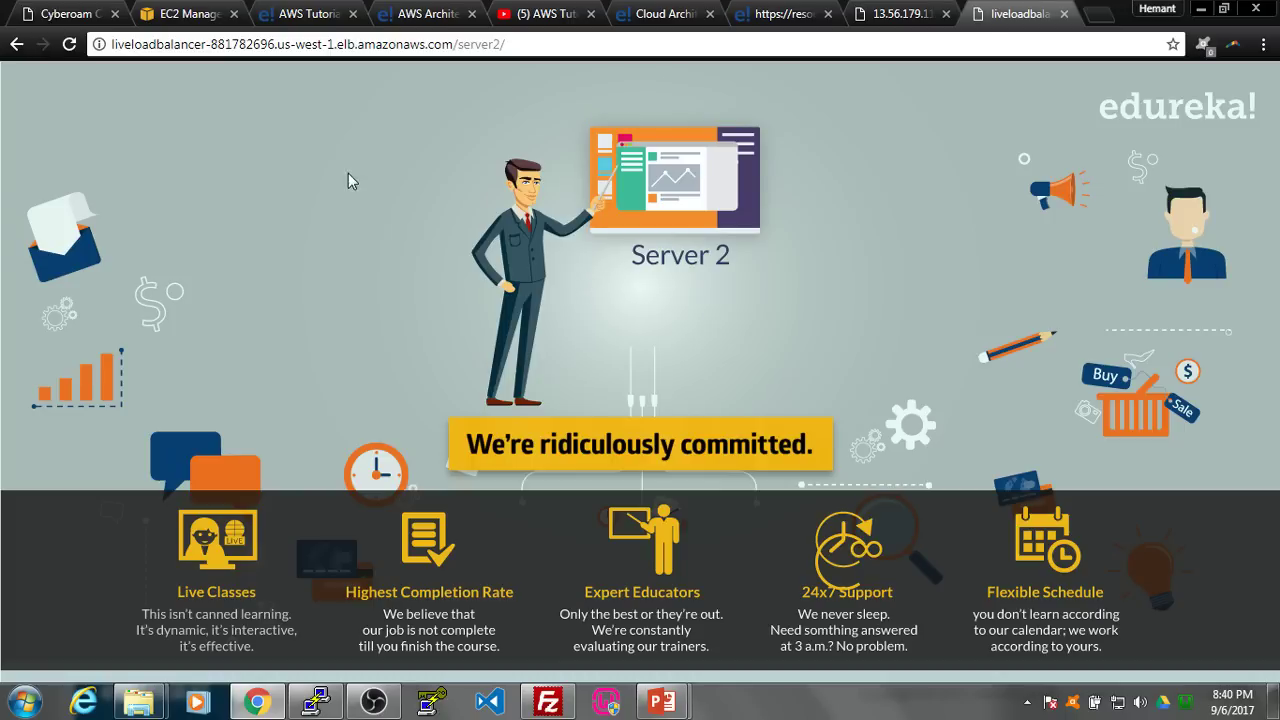
- Copy the IPv4 public IP of the server1 instance from the EC2 console and load it in a new browser tab
left_click(178, 15)
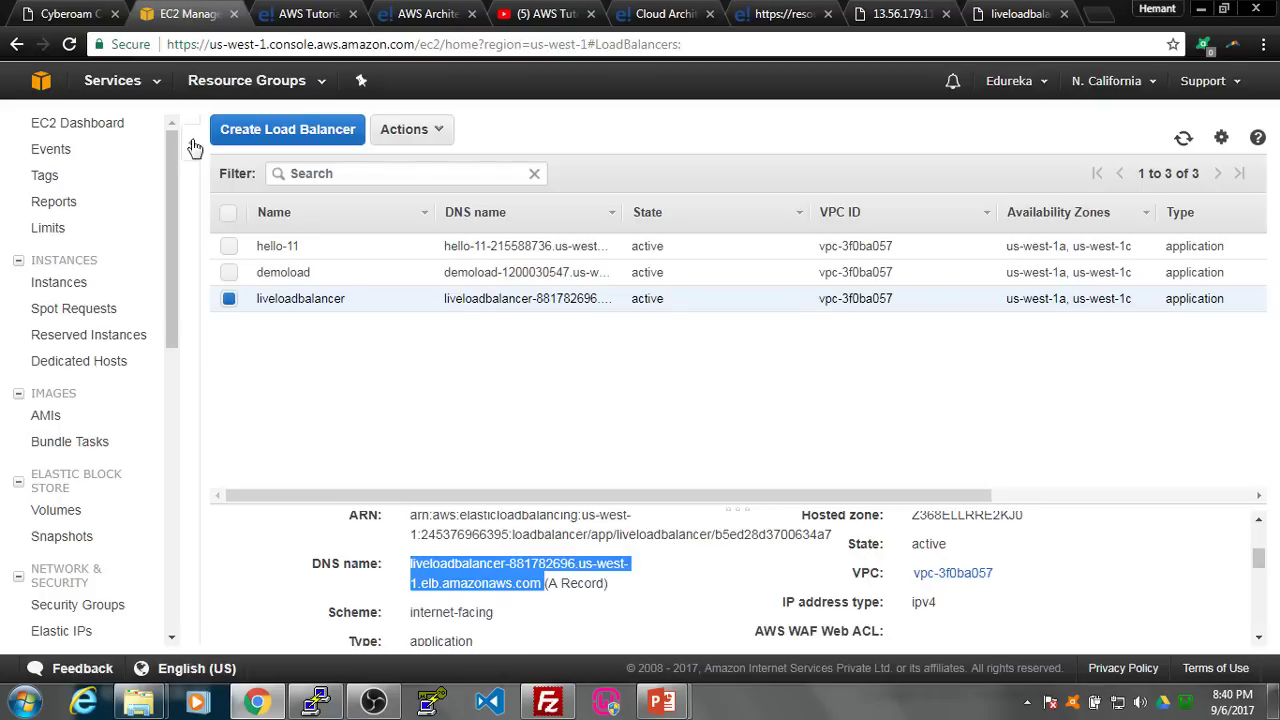
left_click(106, 131)
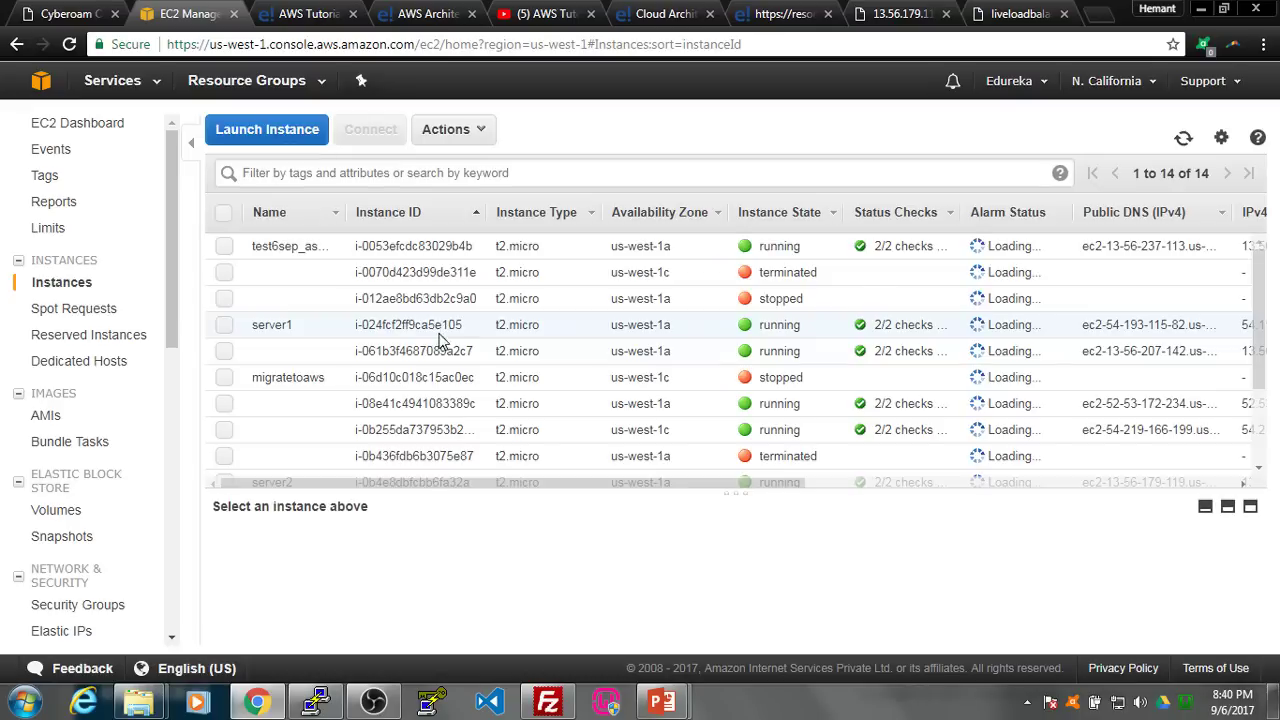
left_click(234, 330)
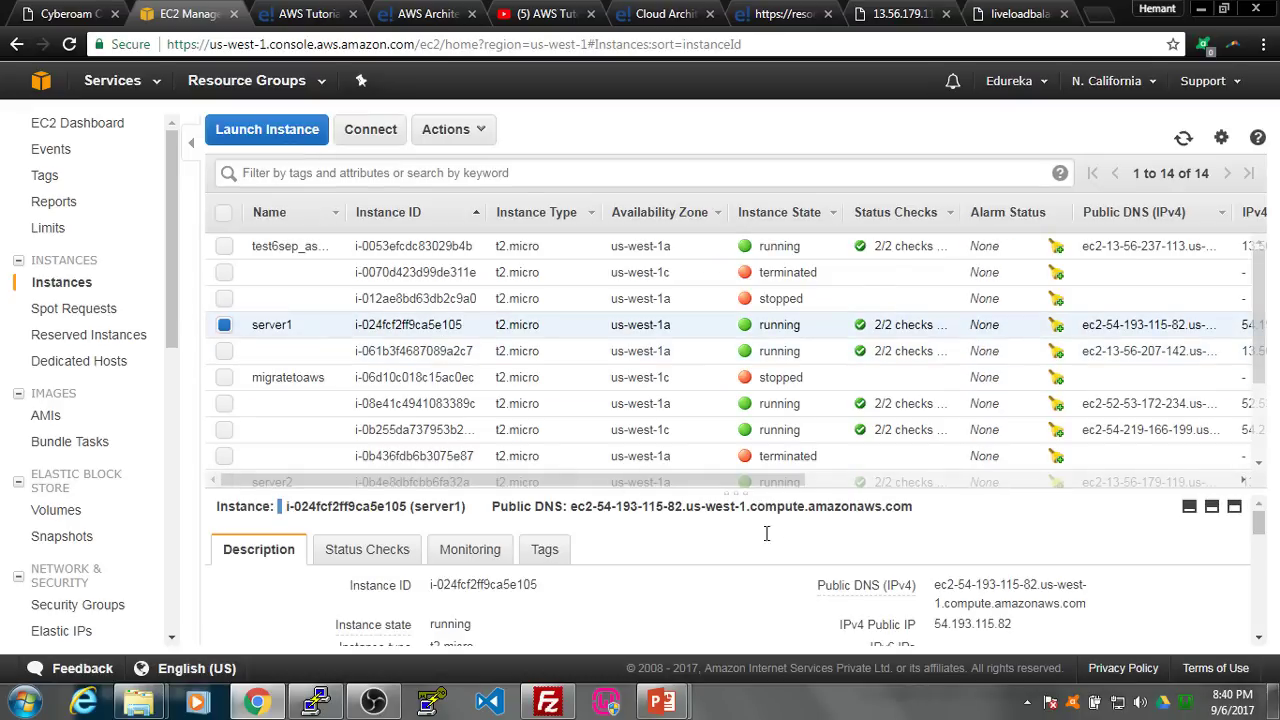
scroll(930, 605, "down", 2)
scroll(937, 597, "up", 2)
double_click(1003, 620)
key("ctrl+c")
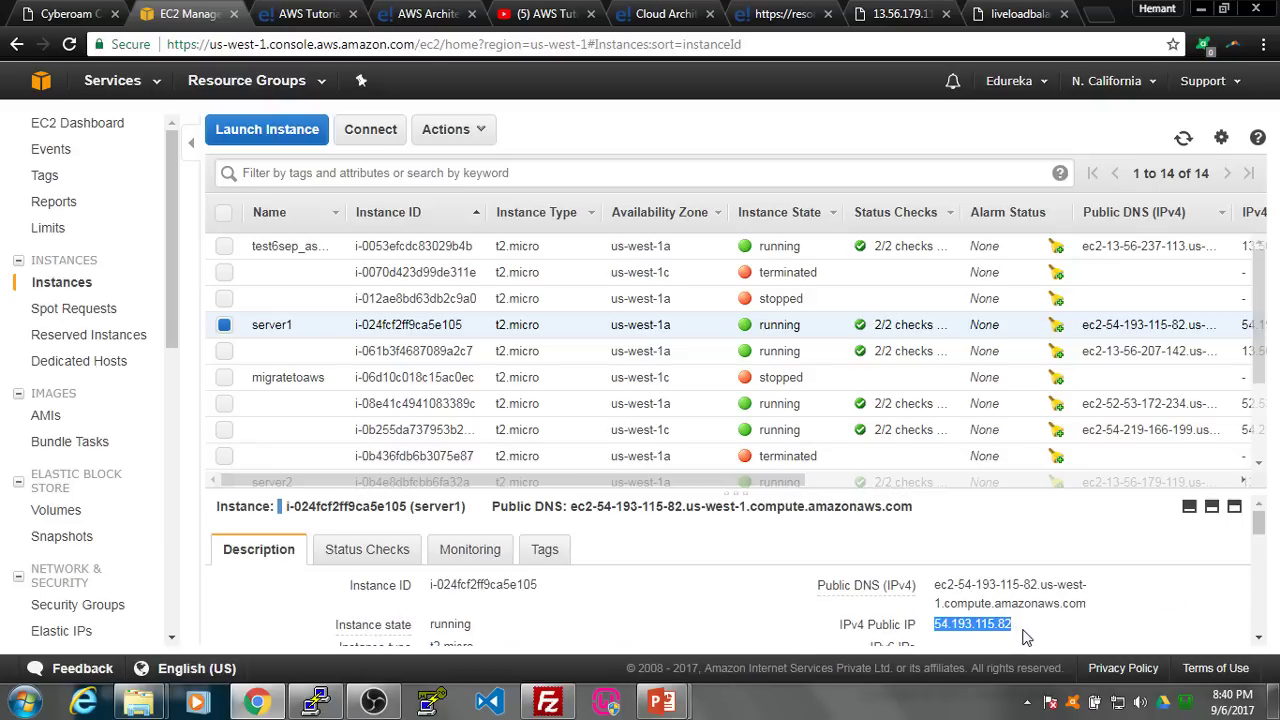
left_click(1100, 16)
key("ctrl+v")
key("Return")
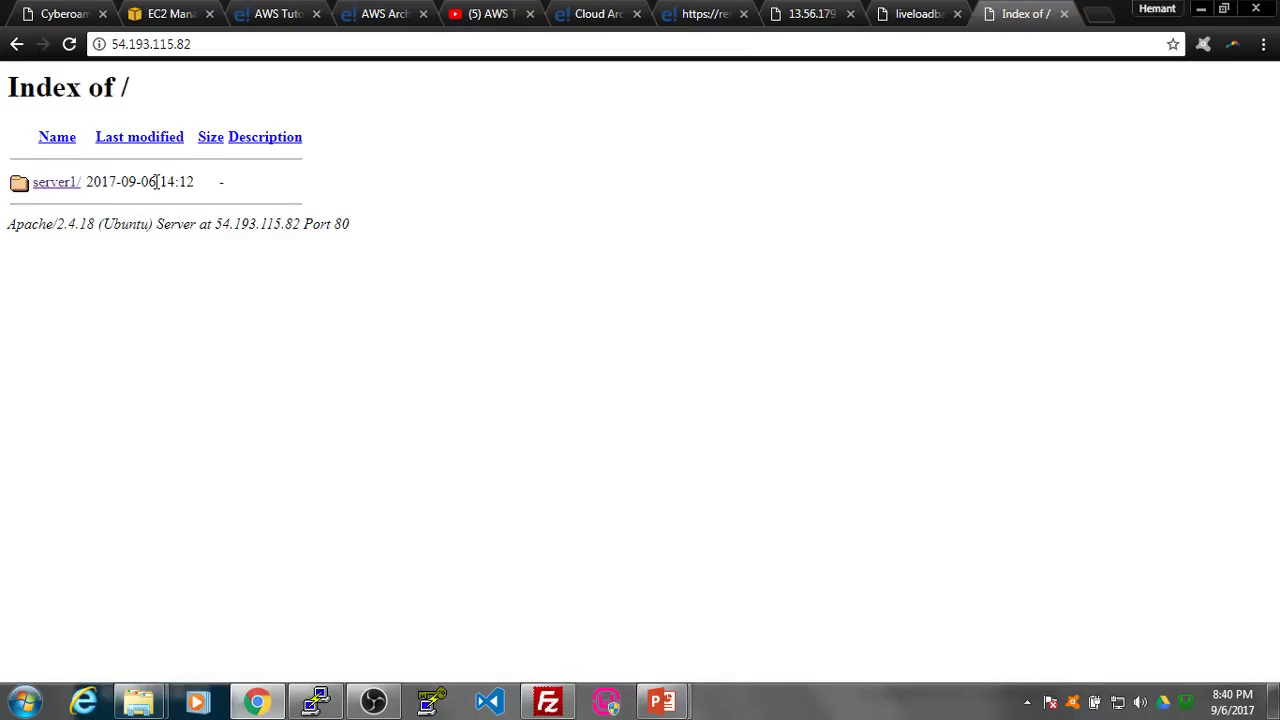
- Request the /server2 path directly on server1's public IP, 54.193.115.82
left_click(229, 48)
left_click(229, 48)
type("/server2")
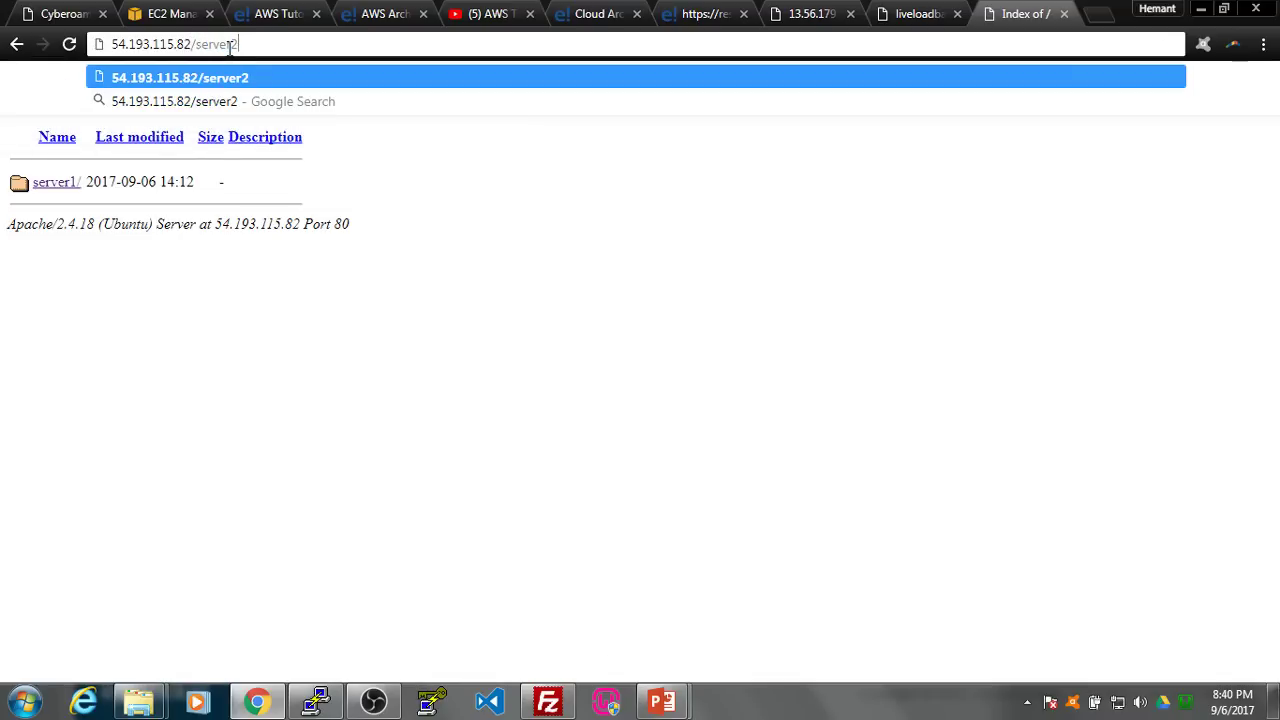
key("Return")
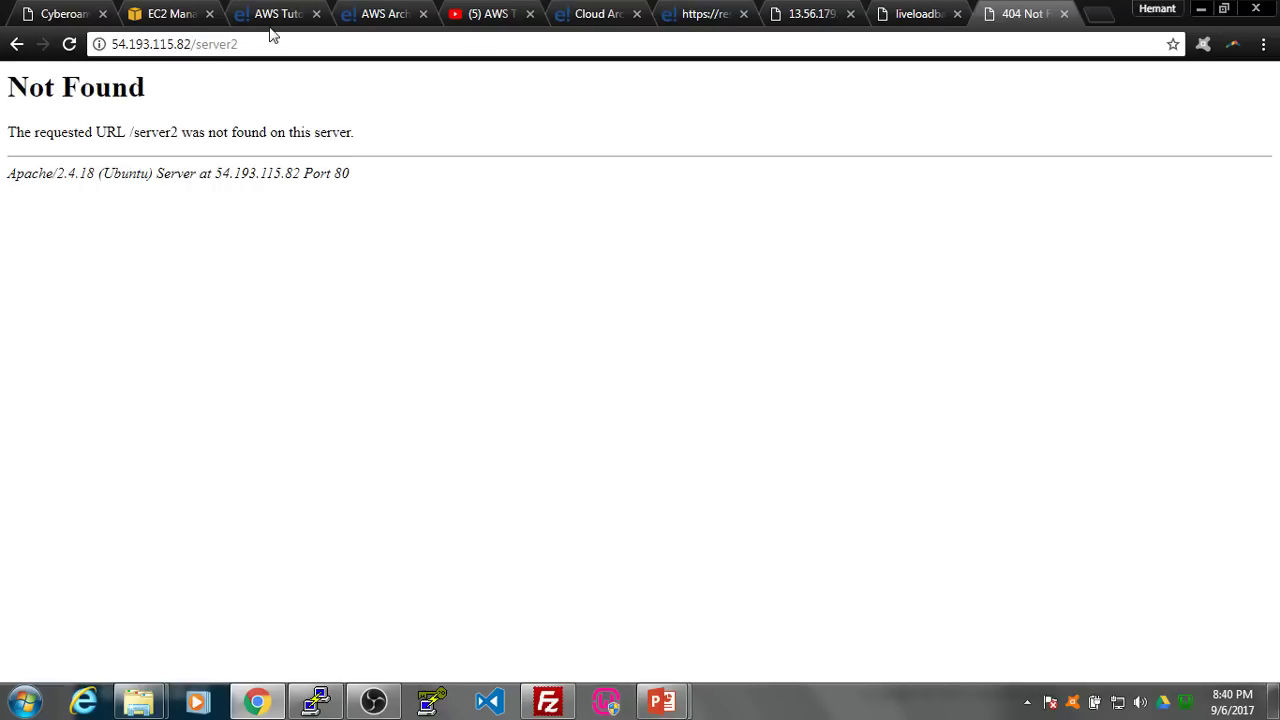
- Remove the /server2 path from the address and reload server1's root directory listing
left_click_drag(186, 46, 309, 43)
key("BackSpace")
key("Return")
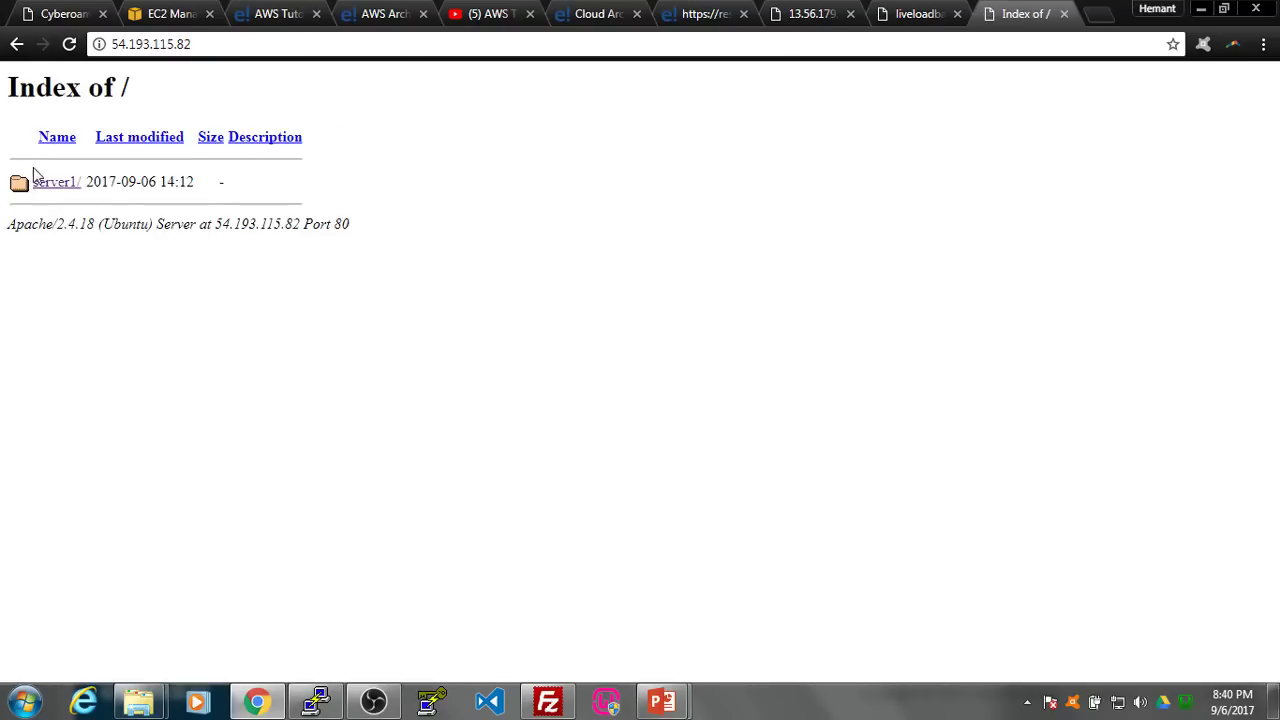